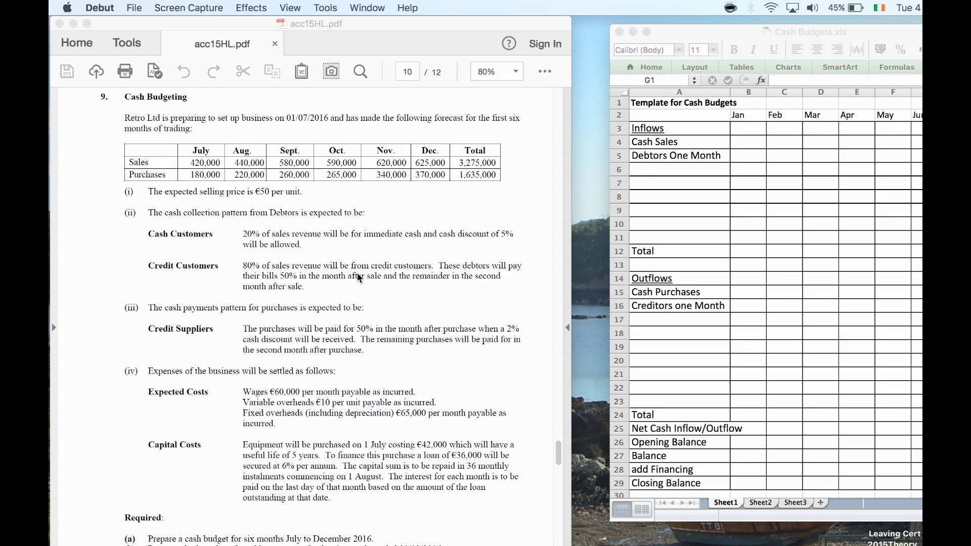
Switch to the Cash Budgets.xls workbook in Excel and enter the inflow label "Debtors two months" in A6.
{"action": "left_click", "coordinate": [648, 164]}
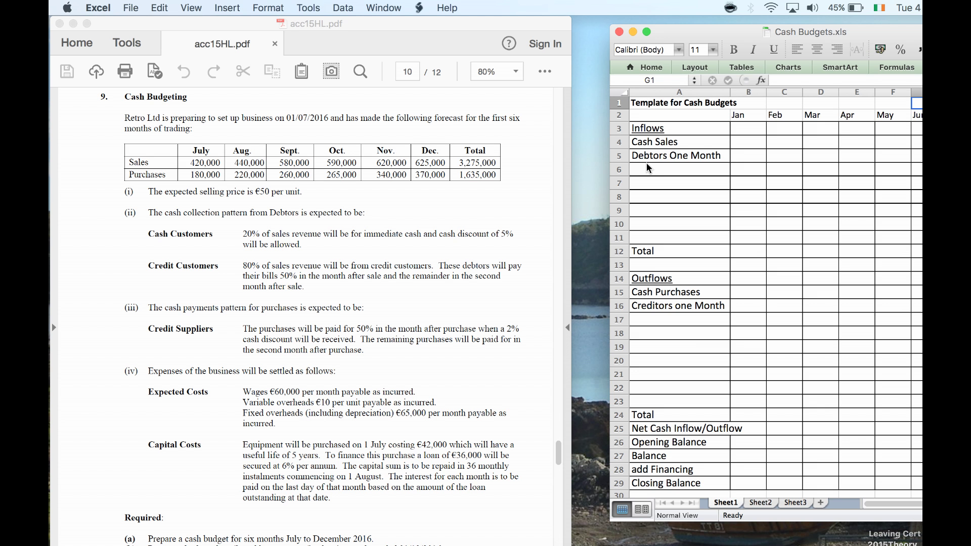
{"action": "left_click", "coordinate": [650, 169]}
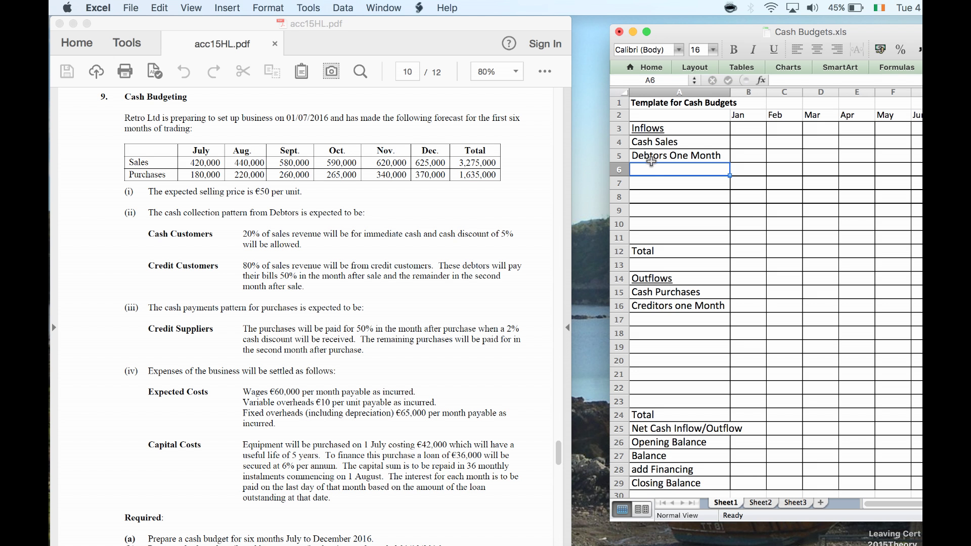
{"action": "type", "text": "Debtor"}
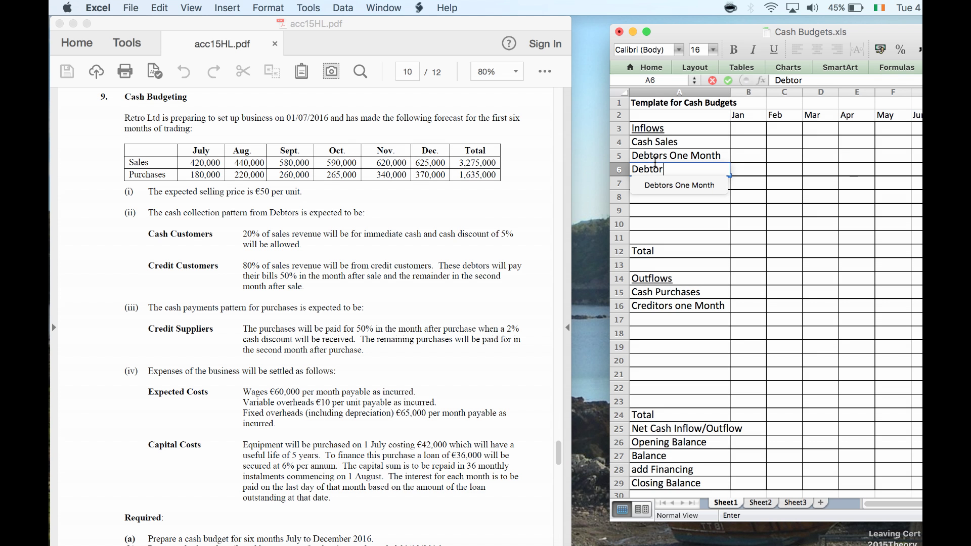
{"action": "type", "text": "s two months"}
{"action": "key", "text": "Return"}
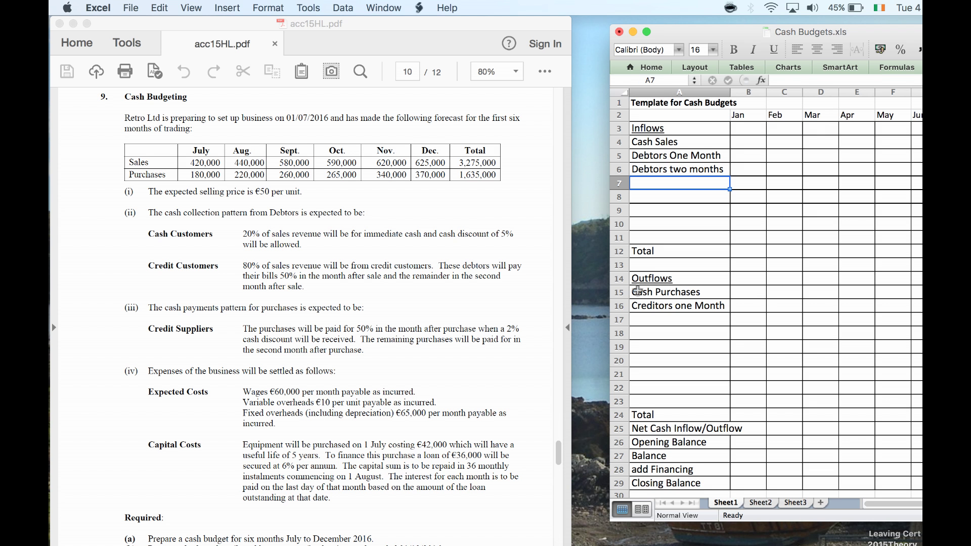
Clear the Cash Purchases label from A15 and enter "Creditors Two Months" in A17.
{"action": "left_click", "coordinate": [638, 289]}
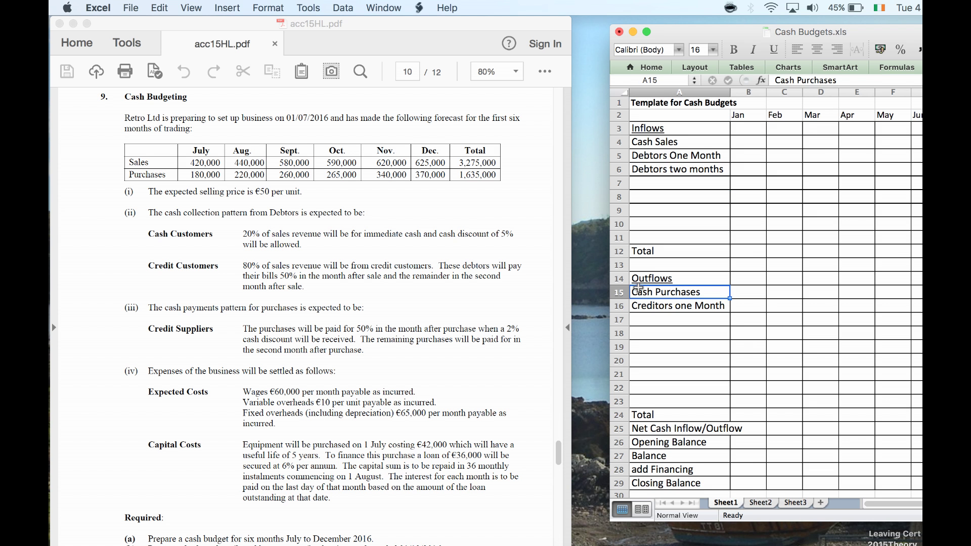
{"action": "key", "text": "BackSpace"}
{"action": "key", "text": "Return"}
{"action": "key", "text": "Return"}
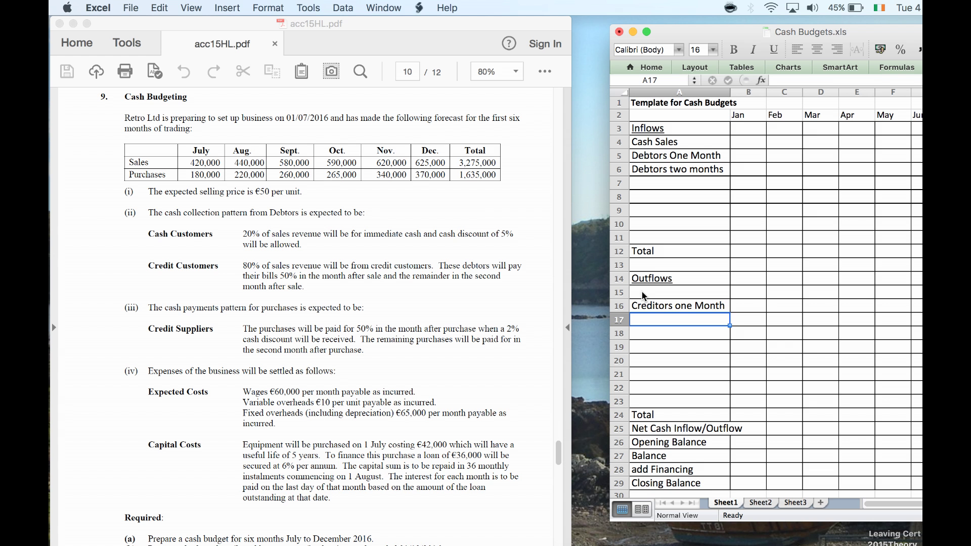
{"action": "type", "text": "Creditors Two Months"}
{"action": "key", "text": "Return"}
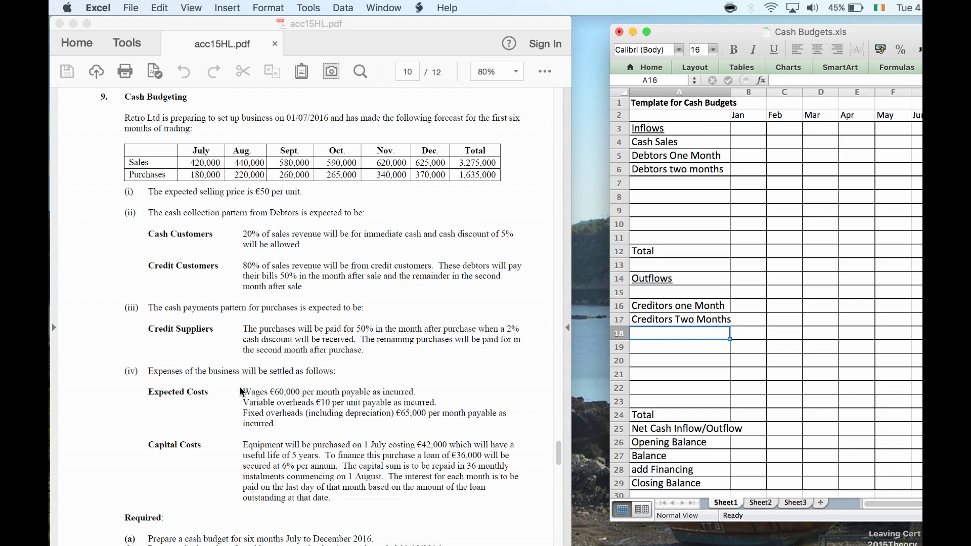
Enter the outflow labels Wages, Variable Overheads, Fixed Overheads and Equipment in cells A18 to A21.
{"action": "type", "text": "Wages"}
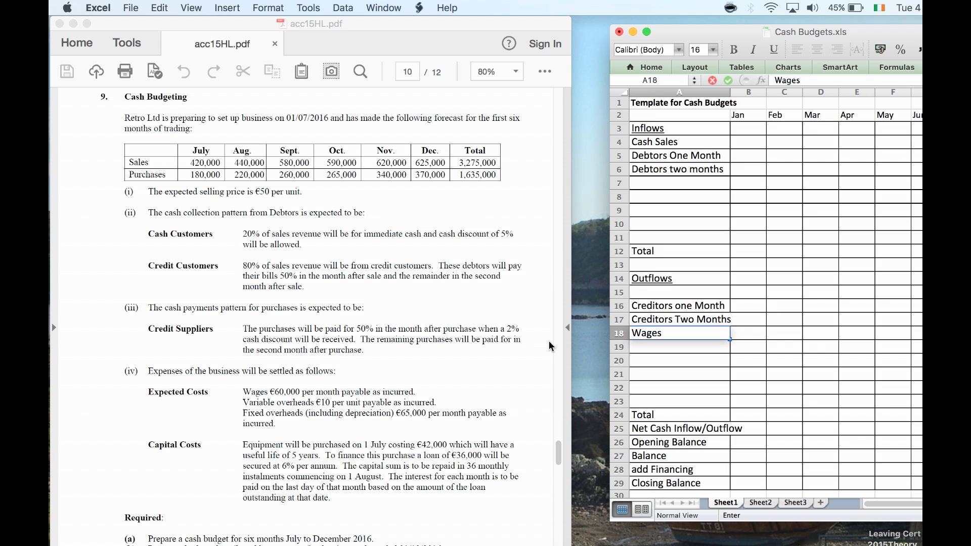
{"action": "key", "text": "Return"}
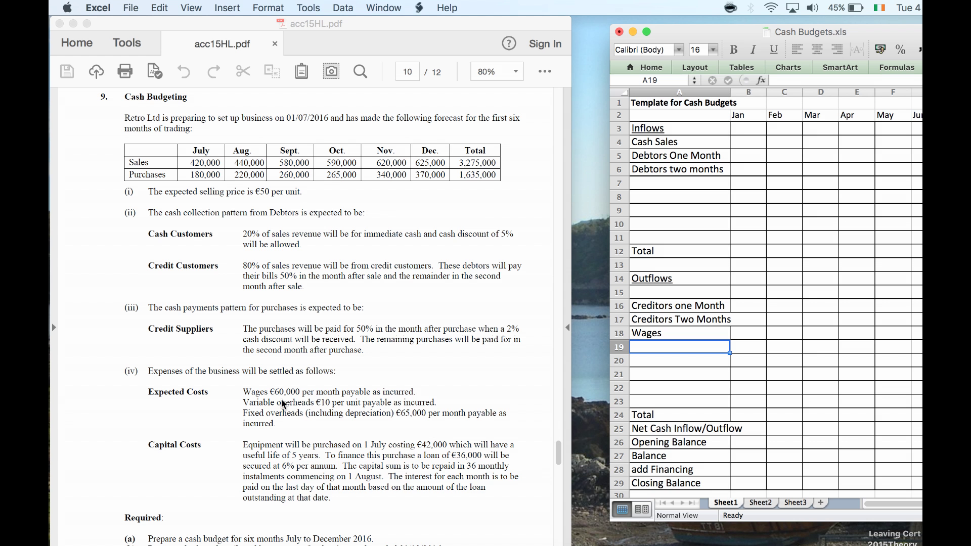
{"action": "type", "text": "Variable"}
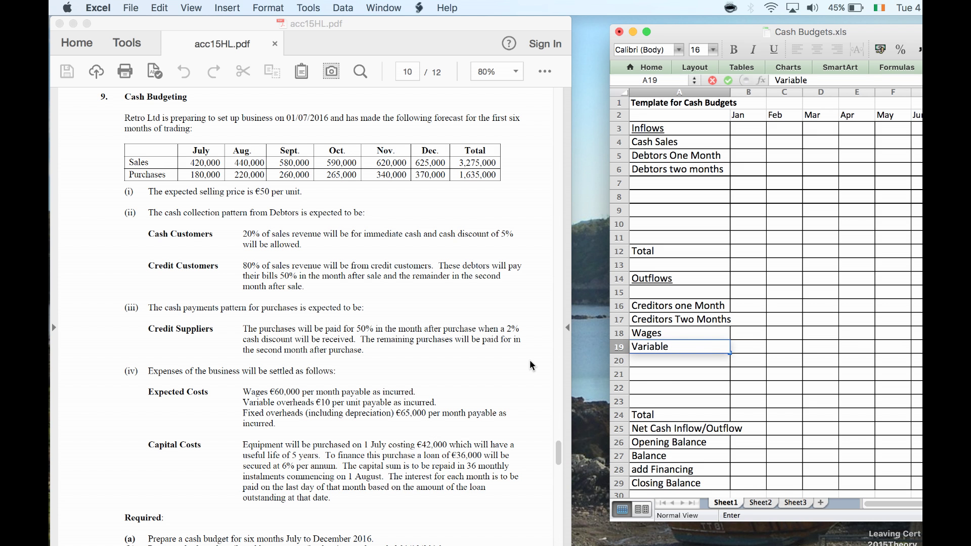
{"action": "type", "text": " Overheads"}
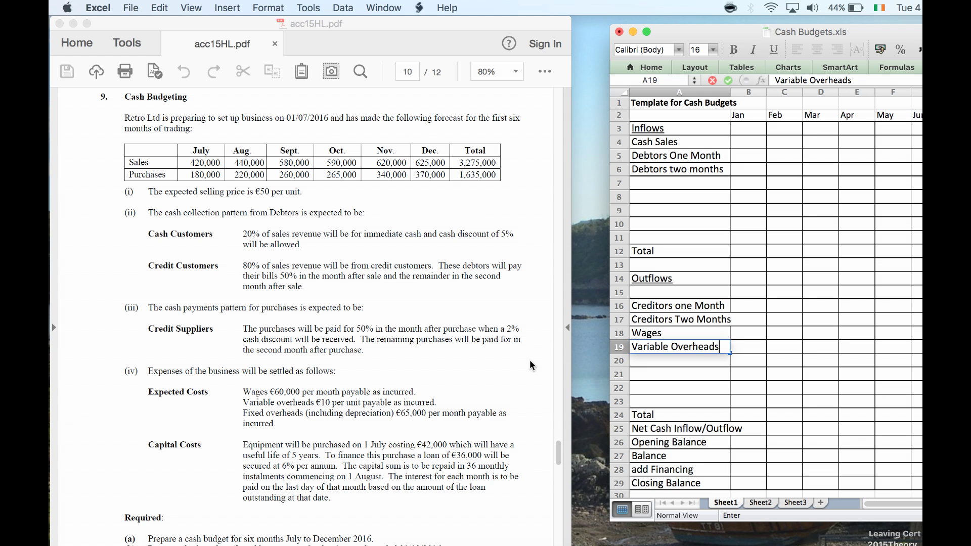
{"action": "key", "text": "Return"}
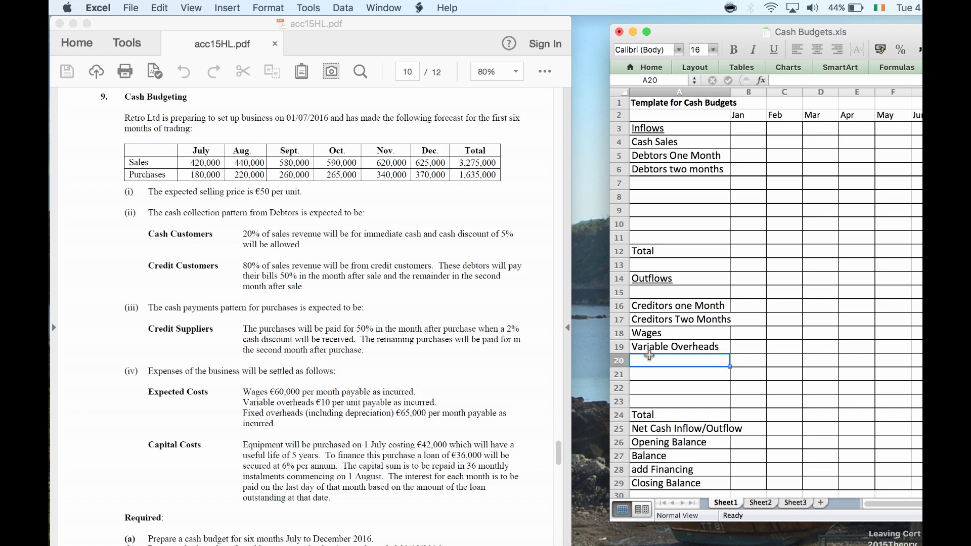
{"action": "type", "text": "Fixed "}
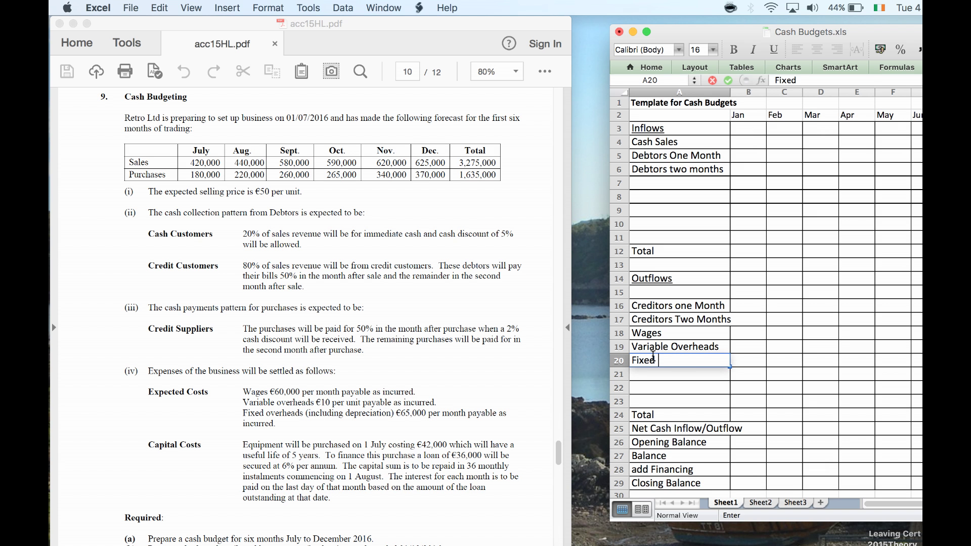
{"action": "type", "text": "Overheads"}
{"action": "key", "text": "Return"}
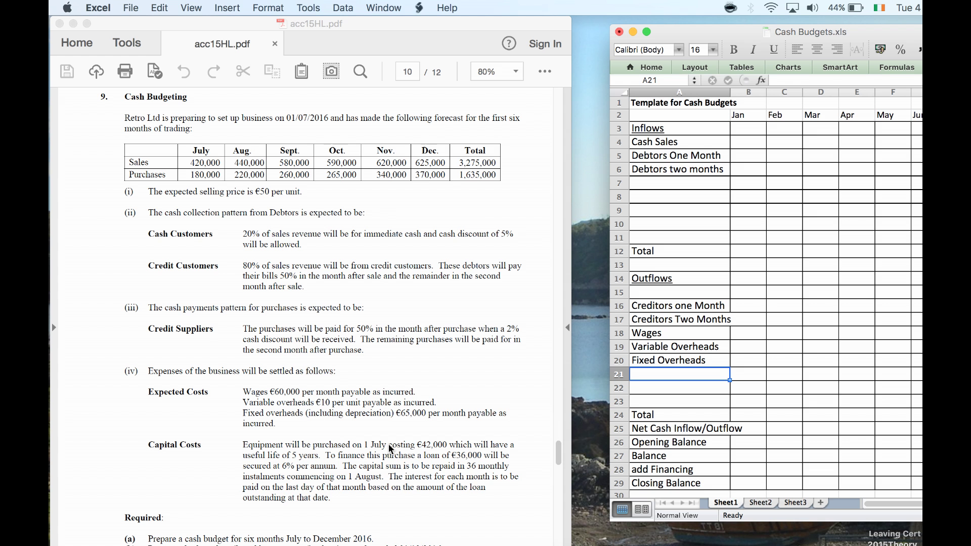
{"action": "type", "text": "Equipment"}
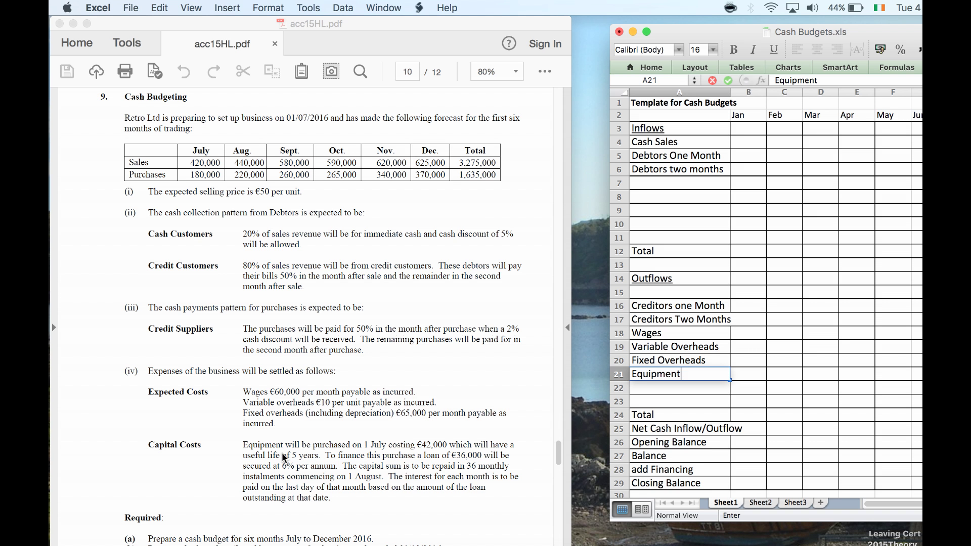
{"action": "key", "text": "Return"}
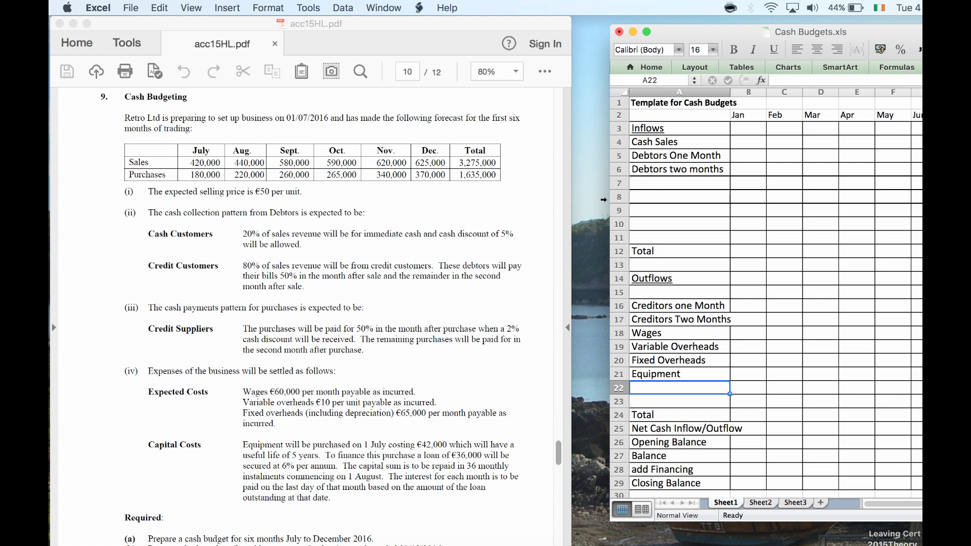
Enter "Loan" in A7 as an inflow label.
{"action": "left_click", "coordinate": [654, 180]}
{"action": "type", "text": "Loan"}
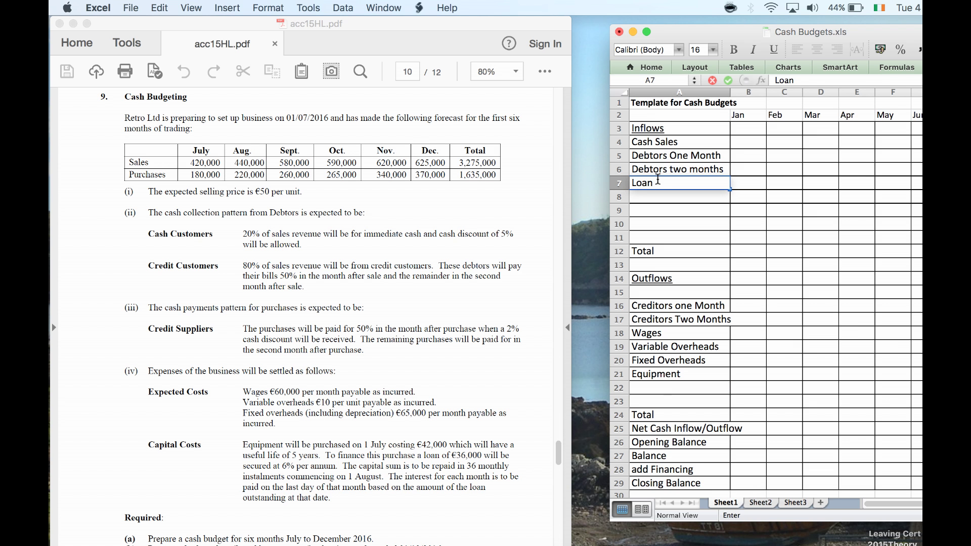
{"action": "key", "text": "Return"}
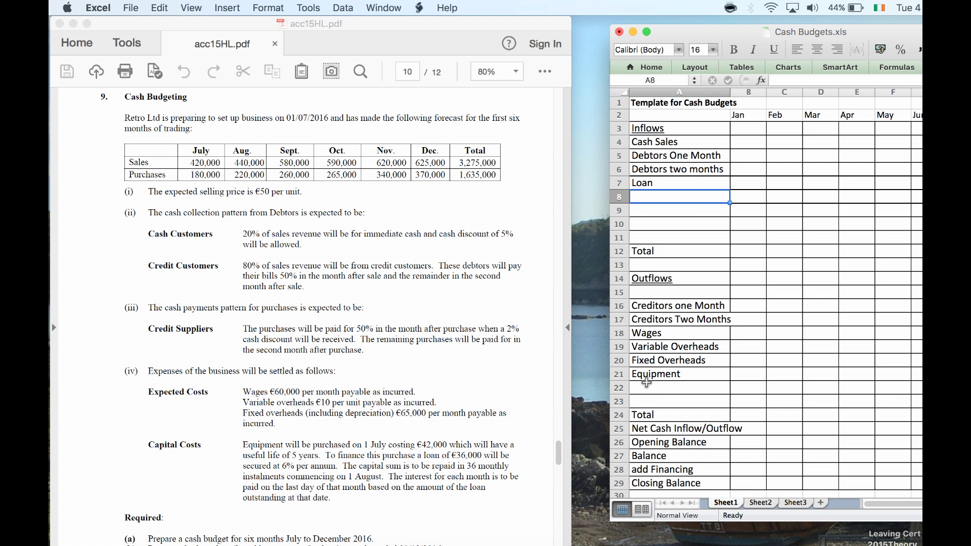
Insert two entire rows at row 23, above the Outflows total.
{"action": "left_click", "coordinate": [638, 400]}
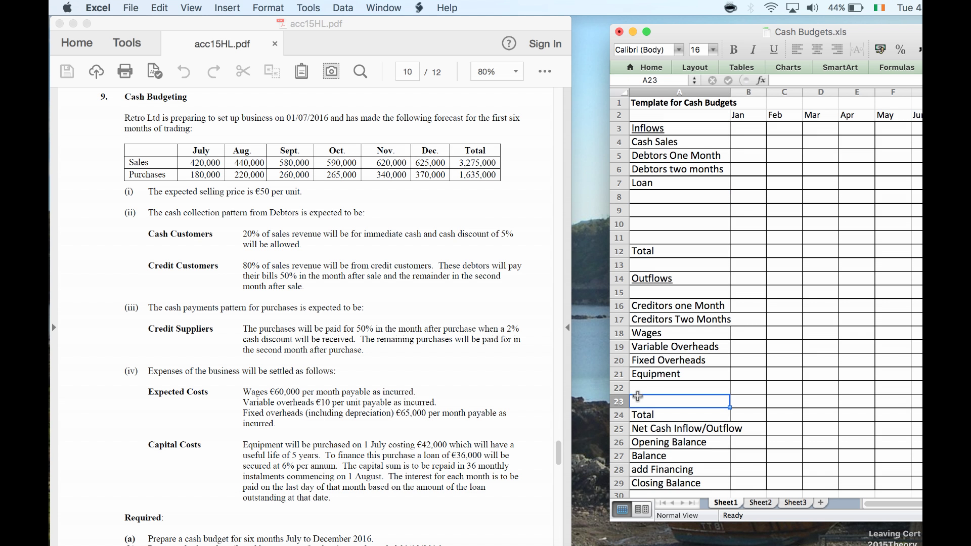
{"action": "left_click_drag", "start_coordinate": [641, 401], "coordinate": [644, 409]}
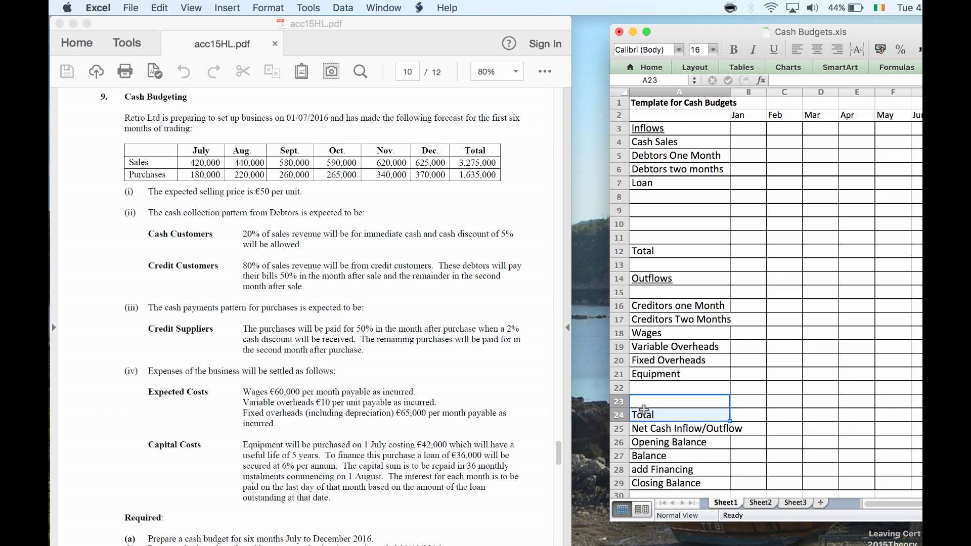
{"action": "right_click", "coordinate": [651, 409]}
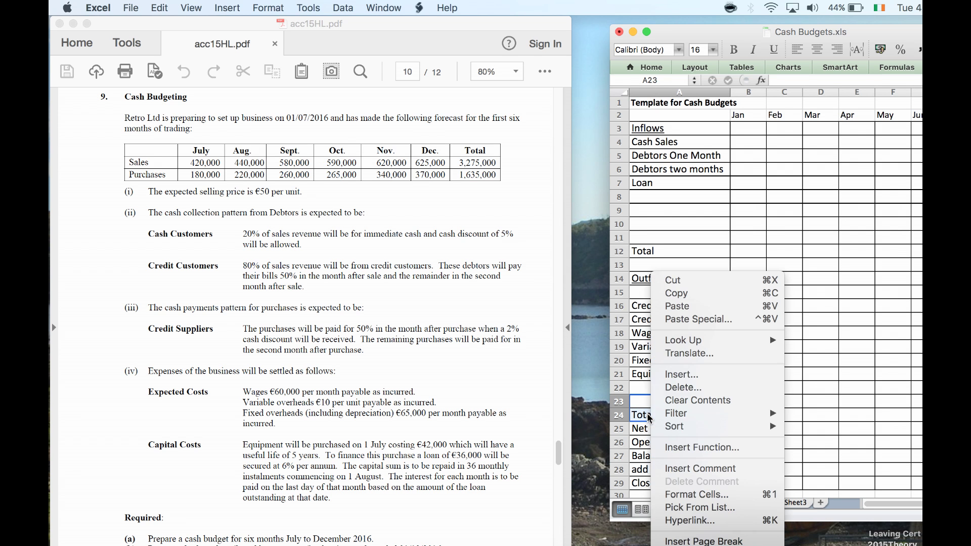
{"action": "left_click", "coordinate": [663, 375]}
{"action": "left_click", "coordinate": [631, 370]}
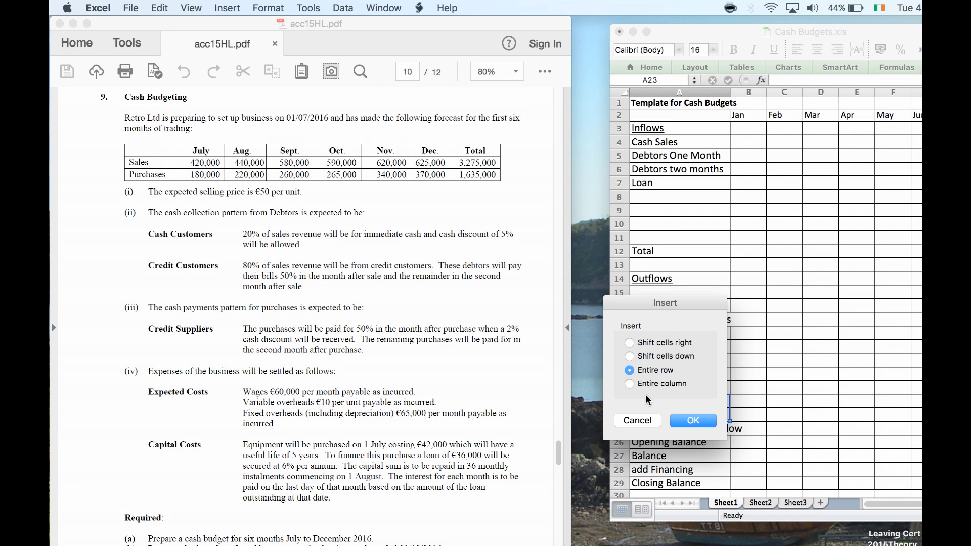
{"action": "left_click", "coordinate": [689, 420]}
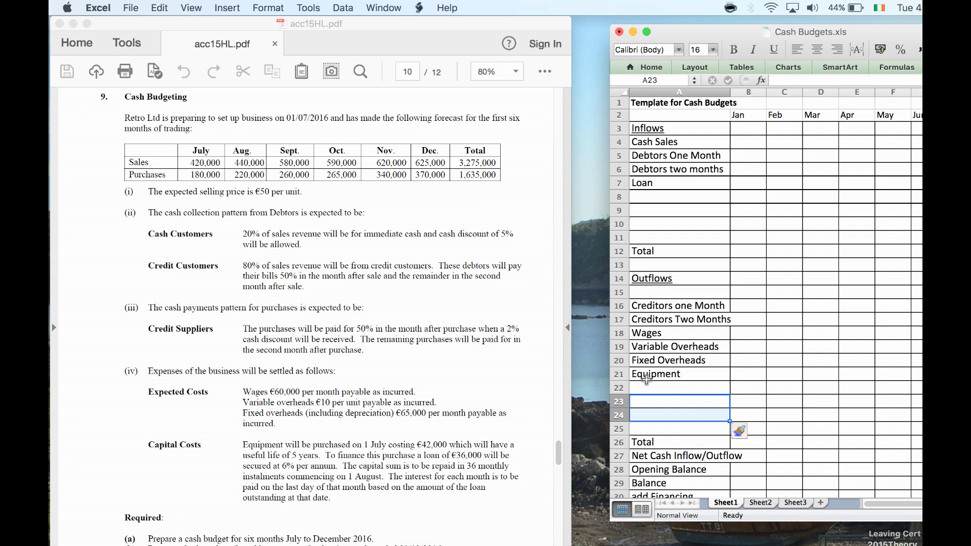
Enter the outflow labels "Capital Repay" in A22 and "Loan Interest" in A23.
{"action": "key", "text": "Up"}
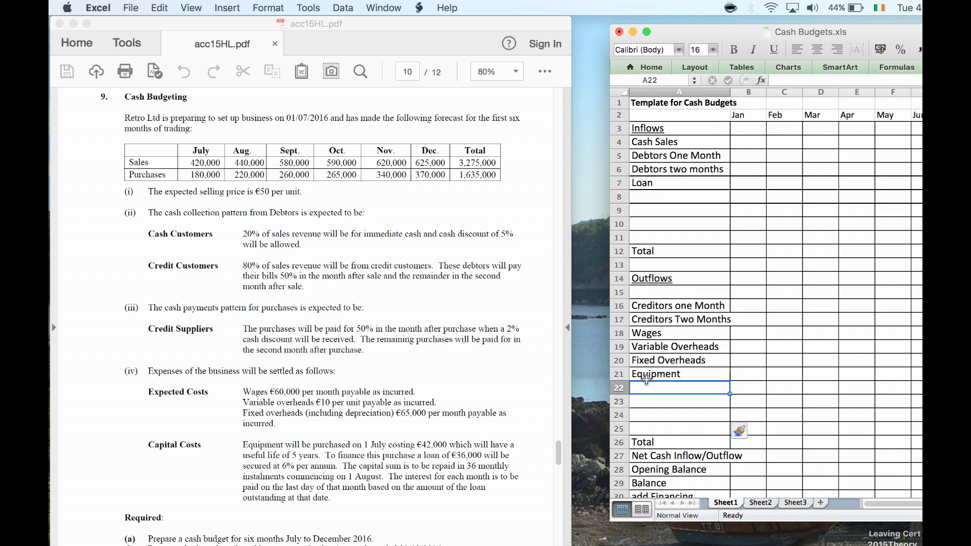
{"action": "type", "text": "Capital Repa"}
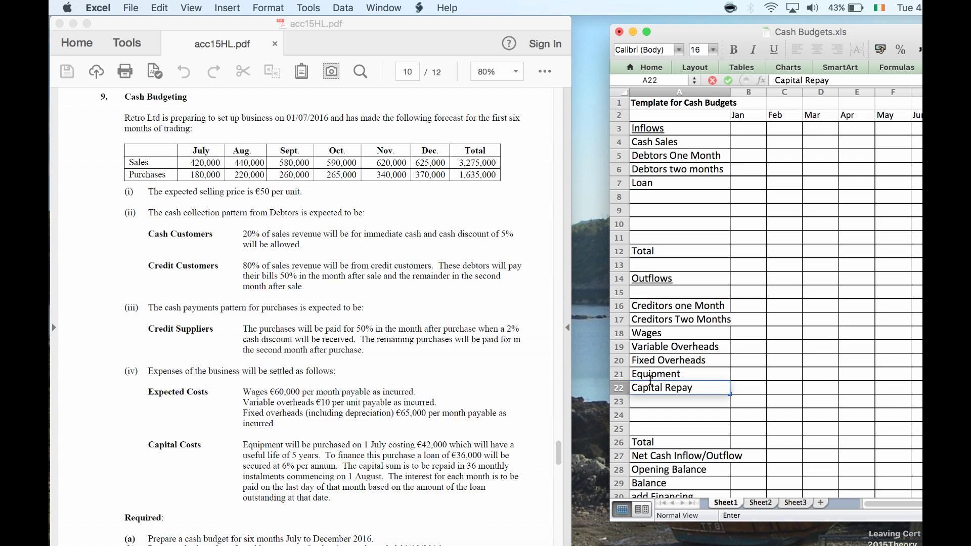
{"action": "type", "text": "y"}
{"action": "key", "text": "Return"}
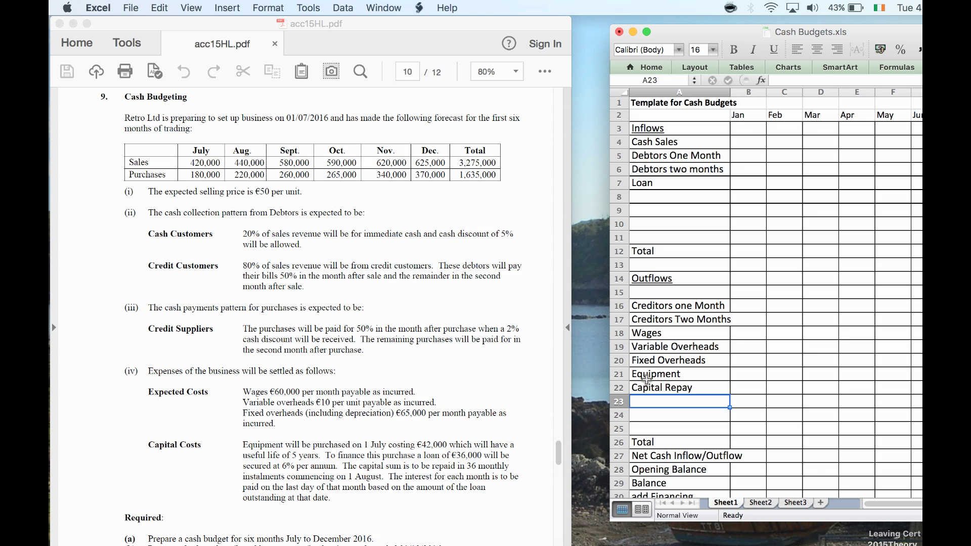
{"action": "type", "text": "Loan In"}
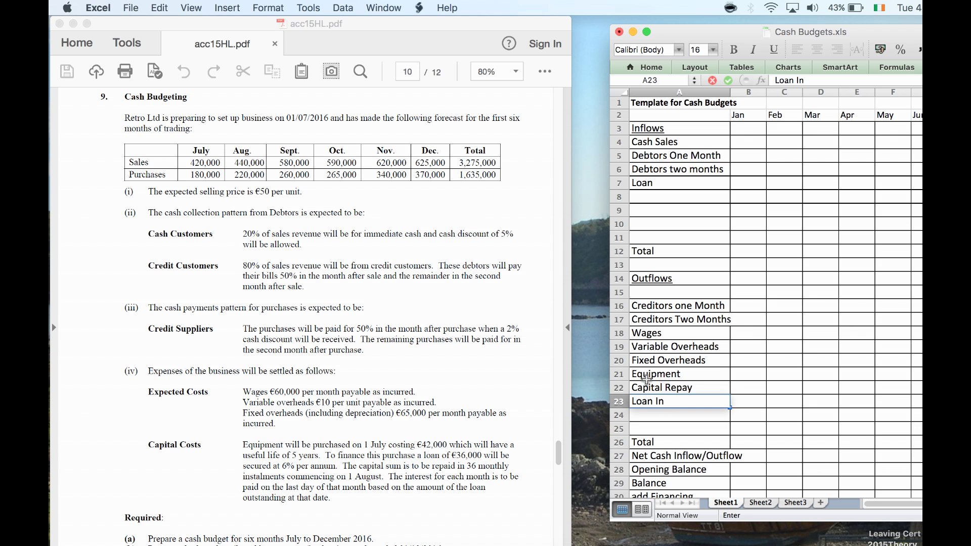
{"action": "type", "text": "terest"}
{"action": "key", "text": "Return"}
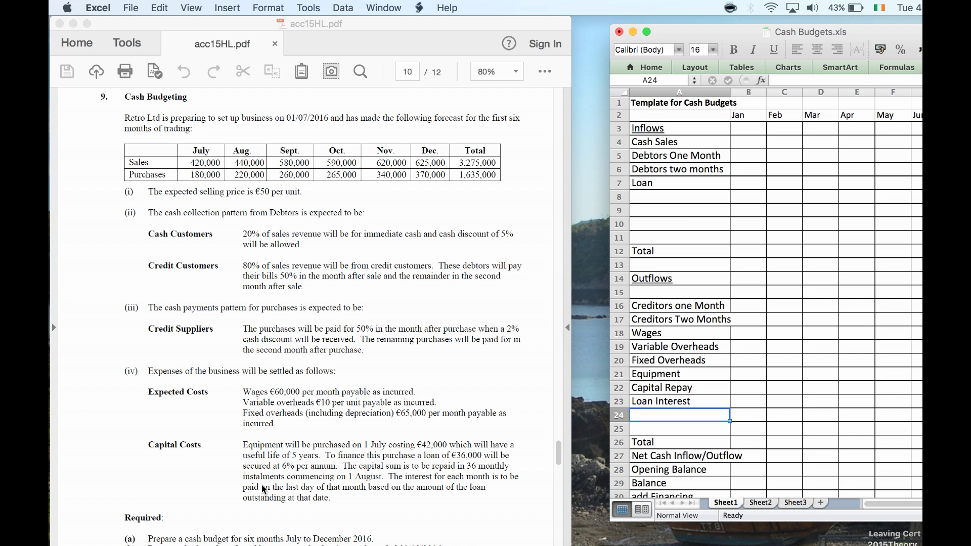
Check the question's required tasks in the PDF and replace the Jan and Feb headings in B2 and C2 with July and Aug.
{"action": "left_click", "coordinate": [201, 498]}
{"action": "scroll", "coordinate": [202, 497], "scroll_direction": "down", "scroll_amount": 3}
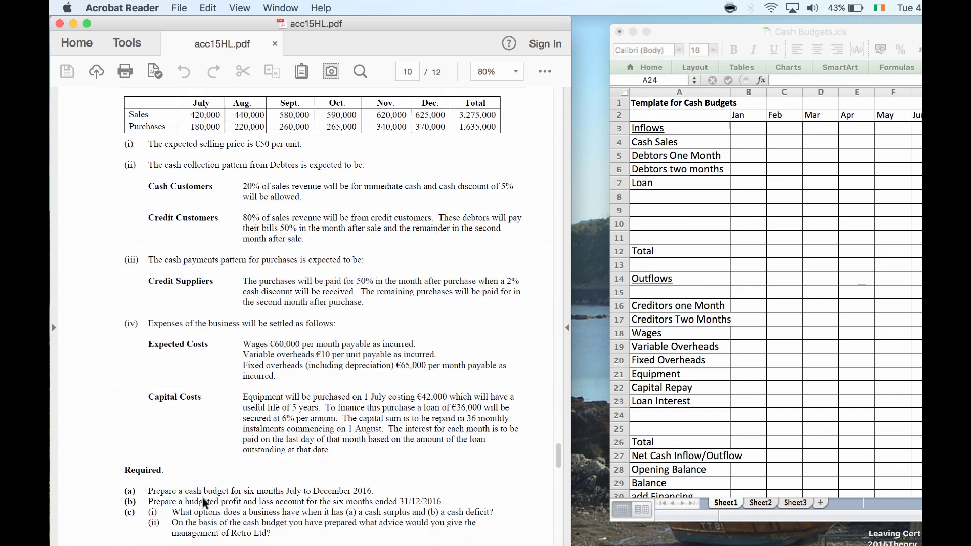
{"action": "scroll", "coordinate": [202, 498], "scroll_direction": "up", "scroll_amount": 3}
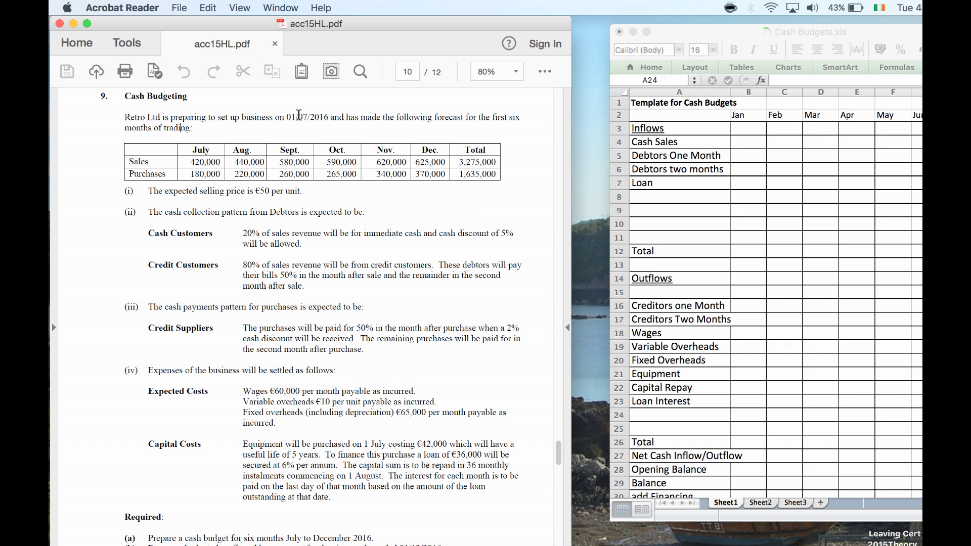
{"action": "left_click", "coordinate": [742, 118]}
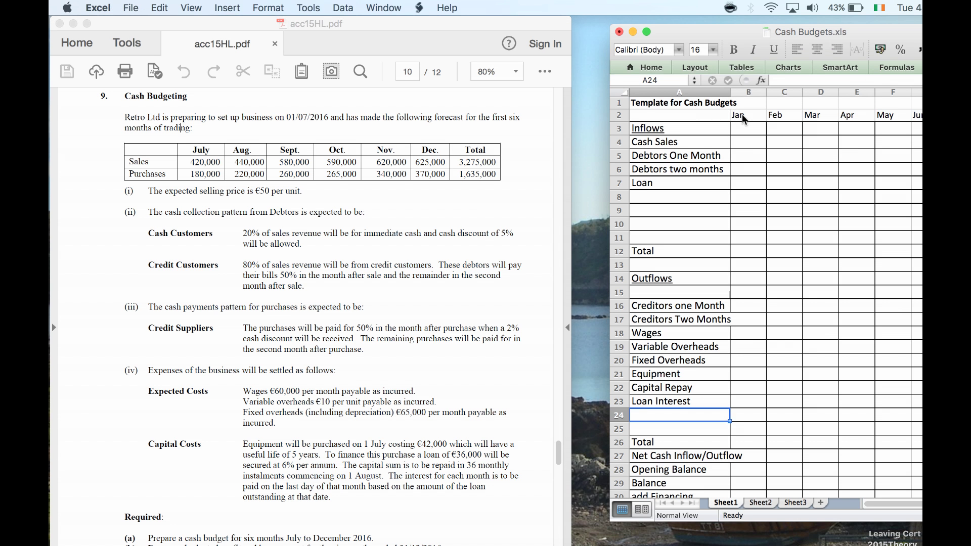
{"action": "left_click", "coordinate": [747, 113]}
{"action": "key", "text": "BackSpace"}
{"action": "type", "text": "July"}
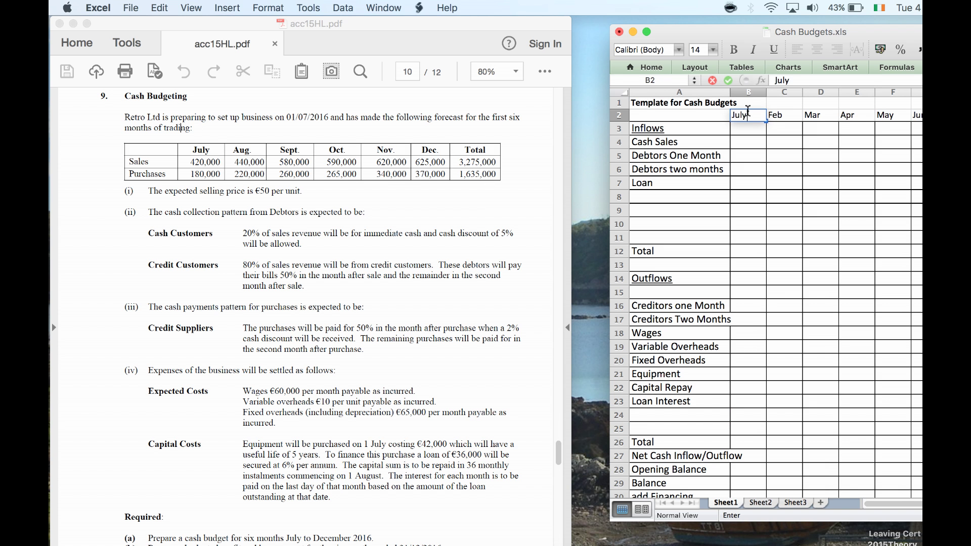
{"action": "key", "text": "Tab"}
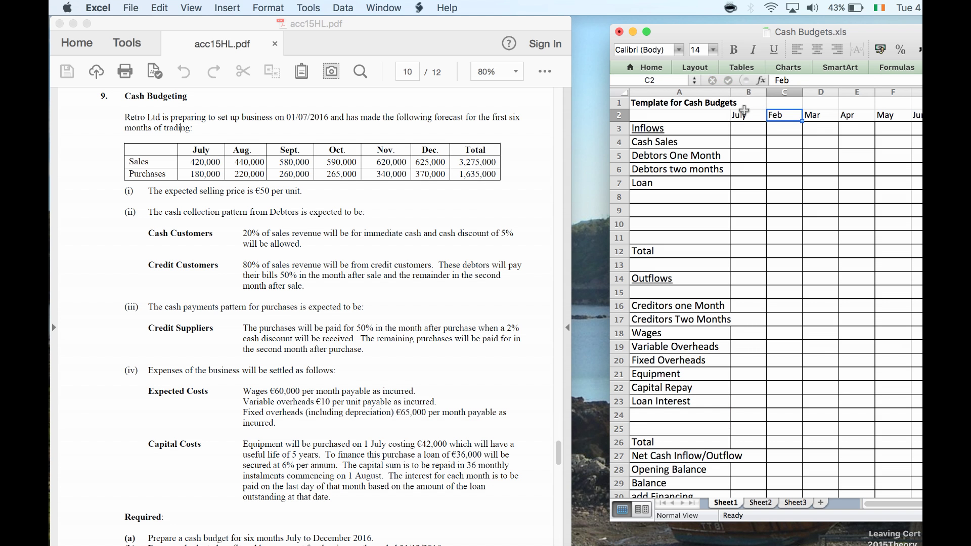
{"action": "type", "text": "Au"}
{"action": "type", "text": "g"}
{"action": "key", "text": "Tab"}
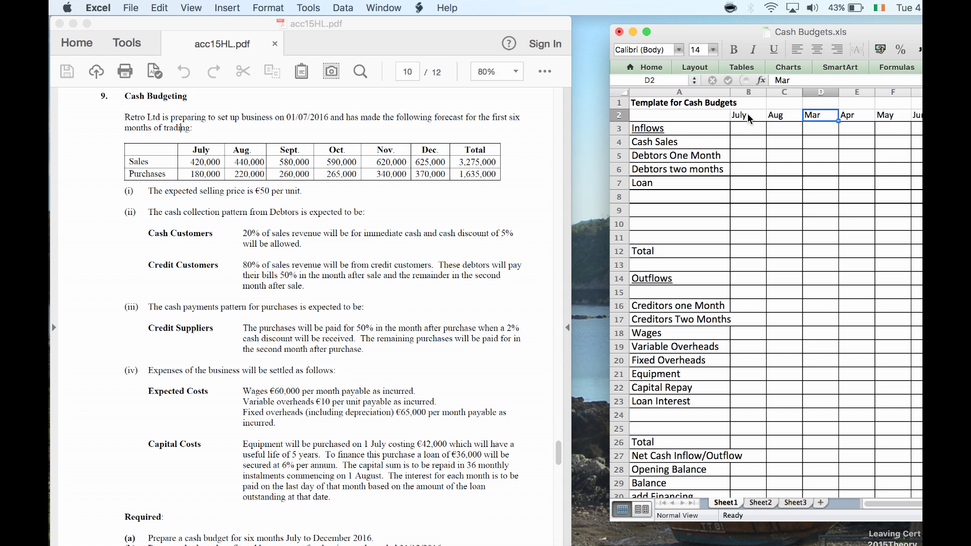
Replace the month headings in D2 to G2 with Sept, Oct, Nov and Dec.
{"action": "type", "text": "Sept"}
{"action": "key", "text": "Tab"}
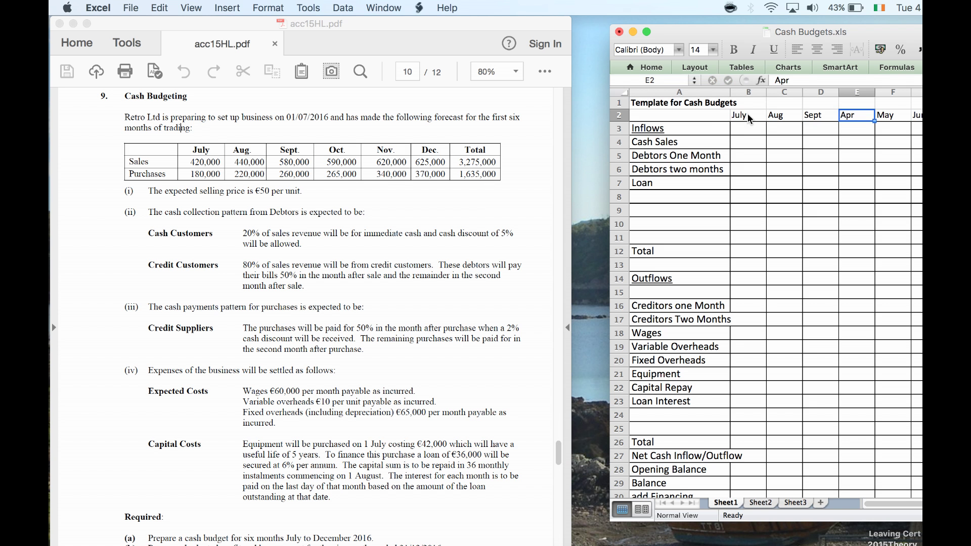
{"action": "type", "text": "Oct"}
{"action": "key", "text": "Return"}
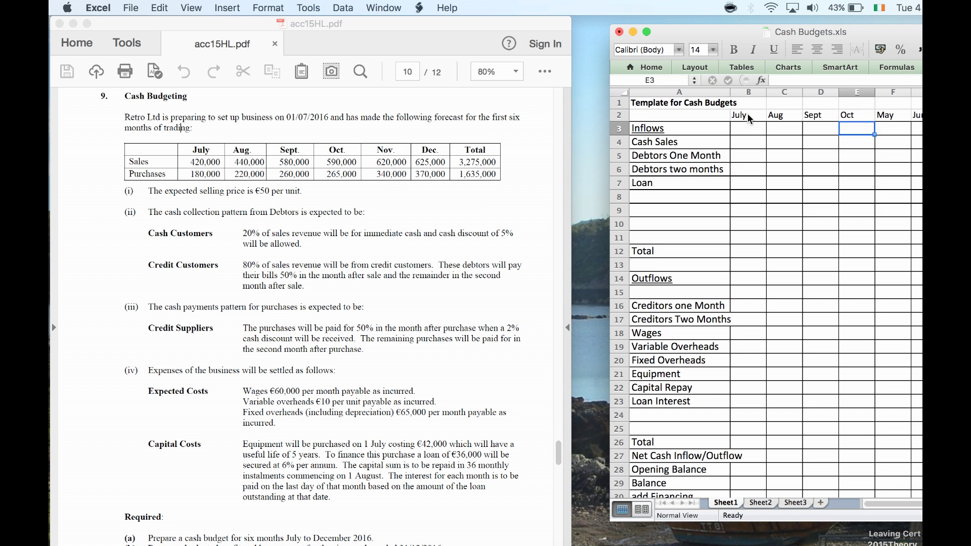
{"action": "key", "text": "Up"}
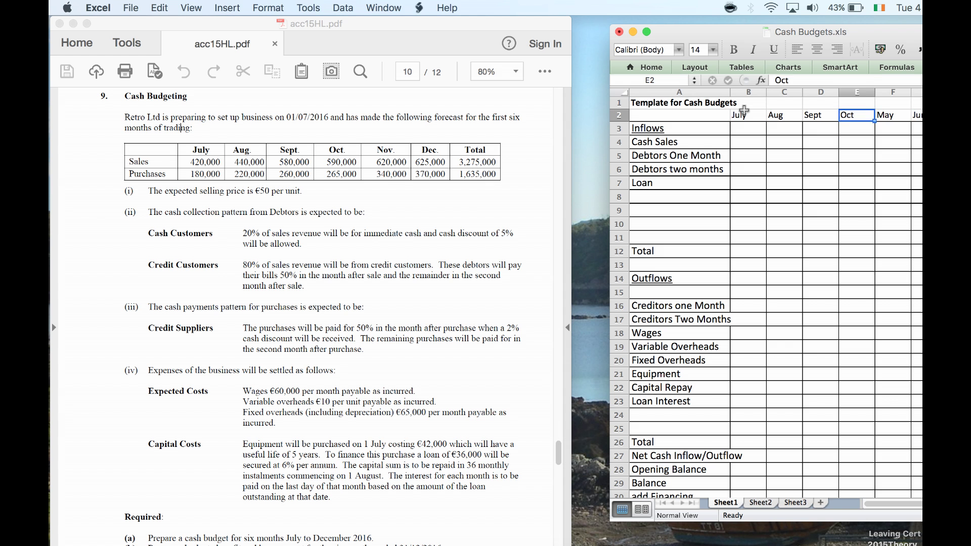
{"action": "key", "text": "Tab"}
{"action": "type", "text": "Nov"}
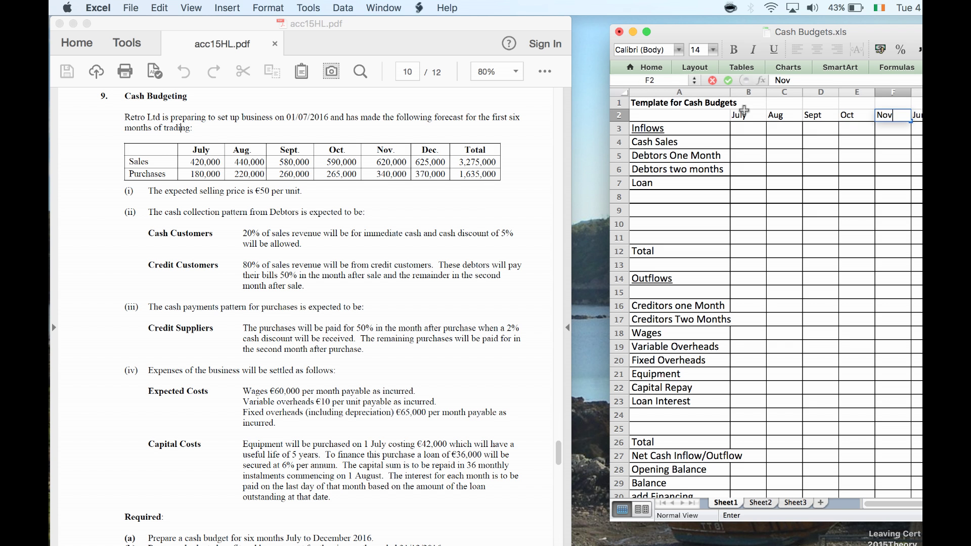
{"action": "key", "text": "Tab"}
{"action": "type", "text": "Dec"}
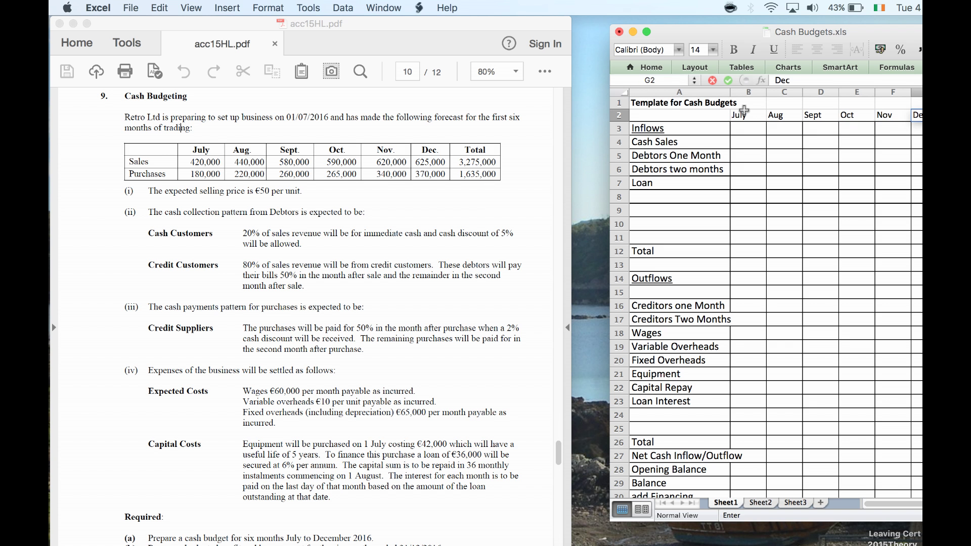
{"action": "key", "text": "Return"}
Enter the July Cash Sales formula =420000*.19 in B4.
{"action": "key", "text": "Left"}
{"action": "key", "text": "Down"}
{"action": "key", "text": "Left"}
{"action": "key", "text": "Left"}
{"action": "key", "text": "Left"}
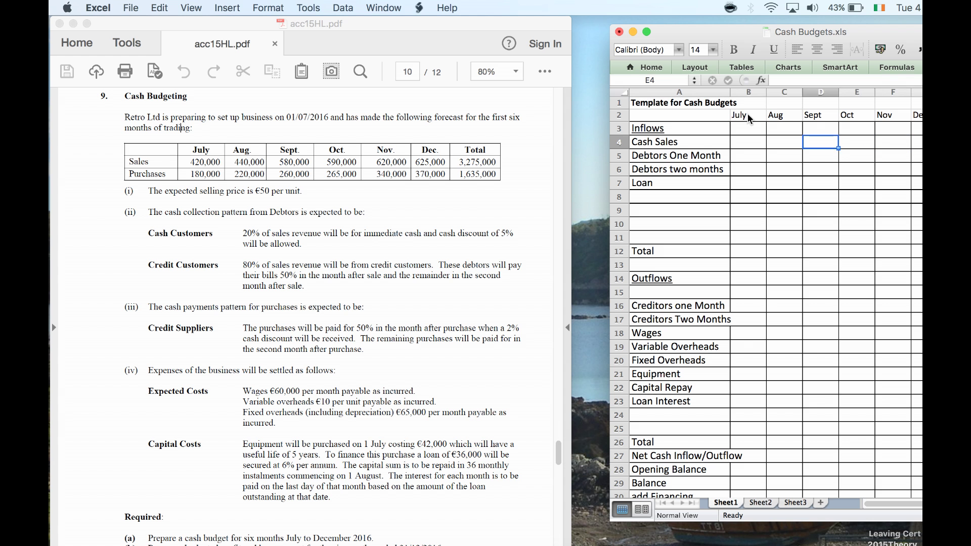
{"action": "key", "text": "Left"}
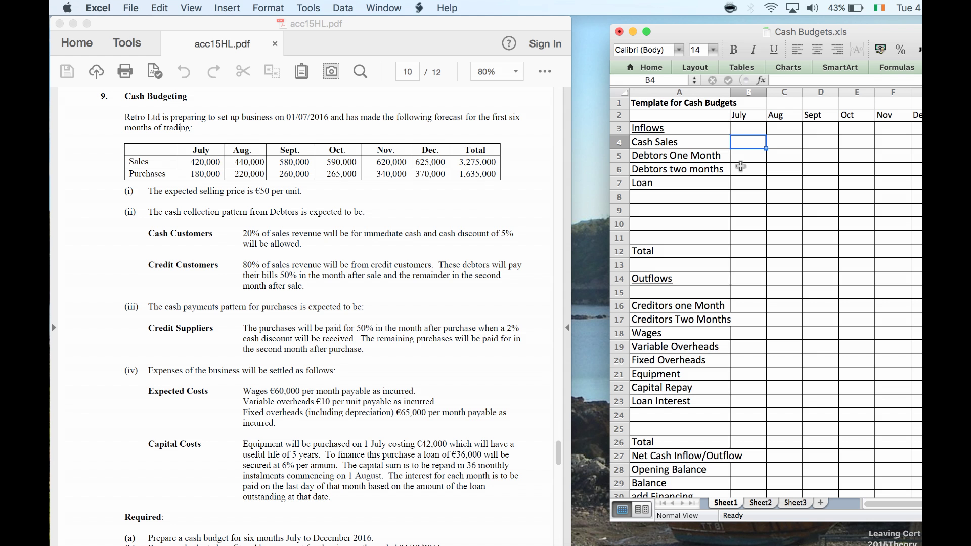
{"action": "type", "text": "=420"}
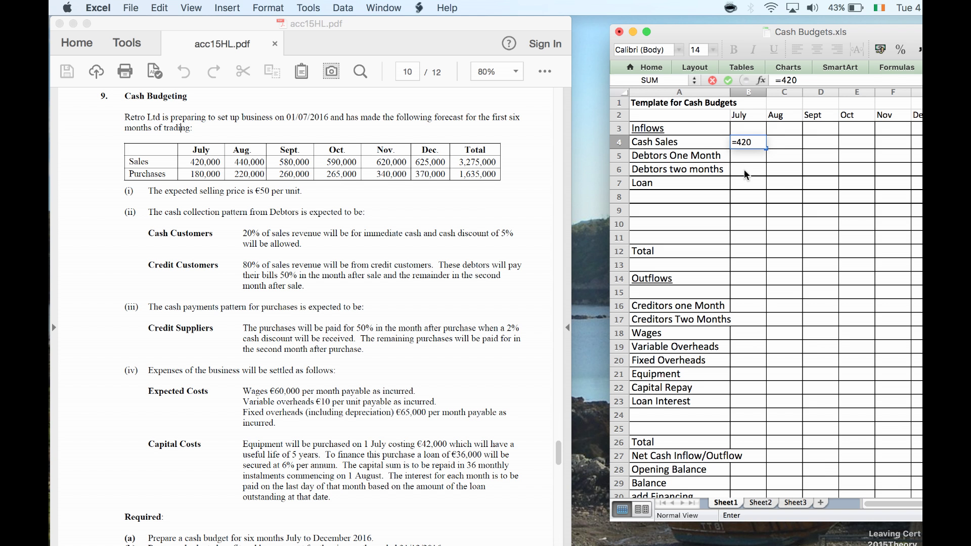
{"action": "type", "text": "000*.19"}
{"action": "key", "text": "Return"}
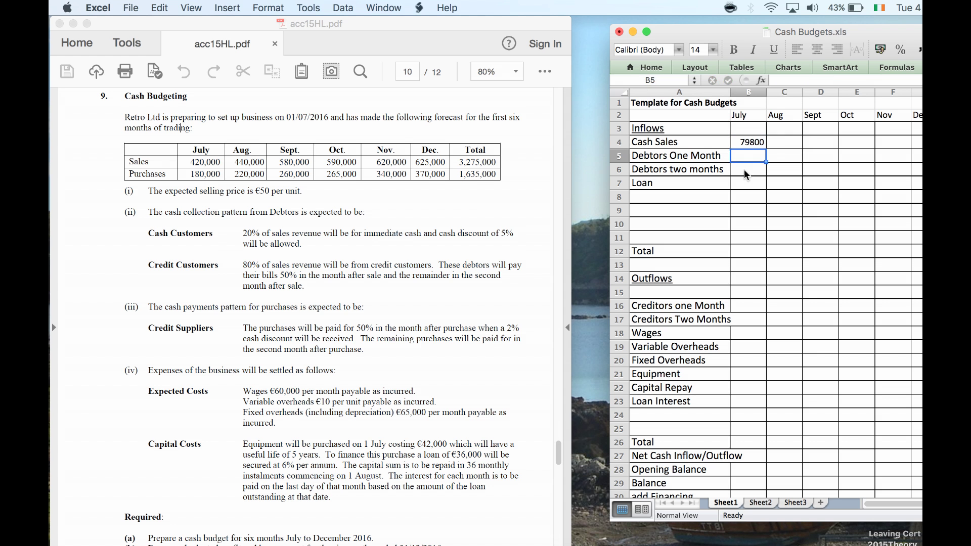
Enter July's credit collections: =420000*.8*.5 in C5 for Debtors One Month and =C5 in D6 for Debtors two months.
{"action": "key", "text": "Right"}
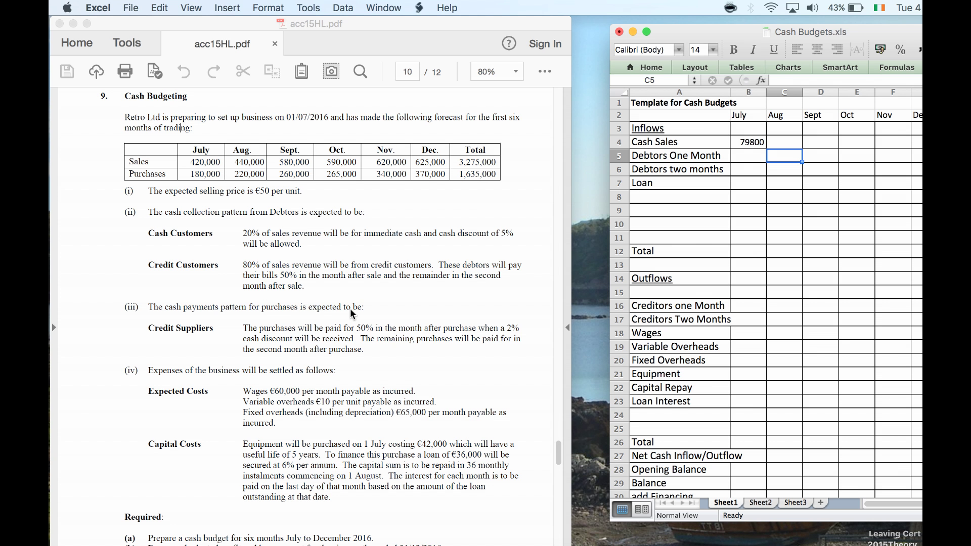
{"action": "type", "text": "=4"}
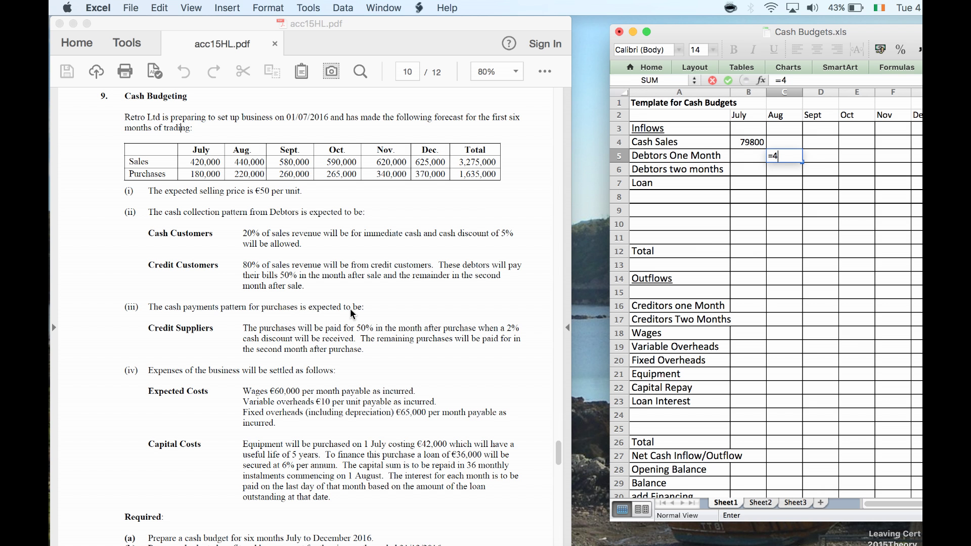
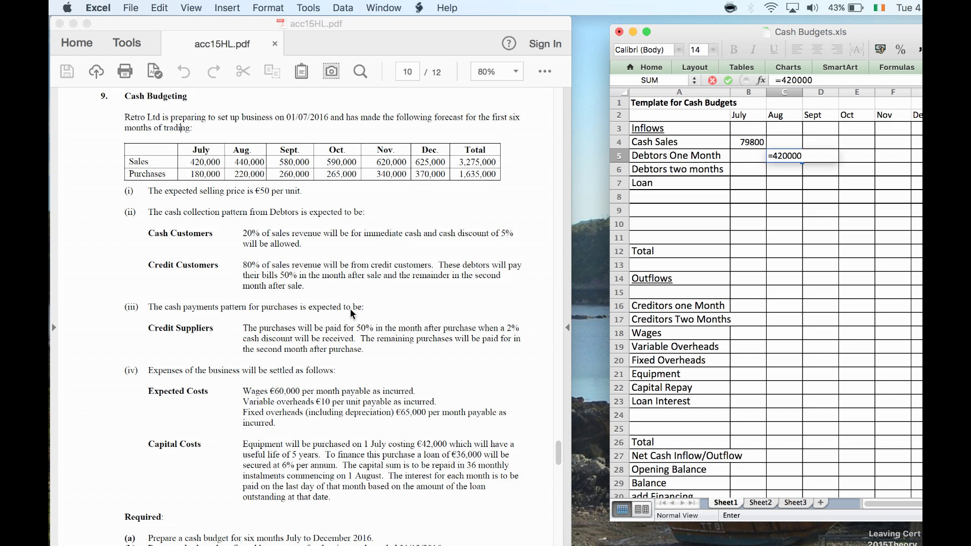
{"action": "type", "text": ".8*.5"}
{"action": "key", "text": "Return"}
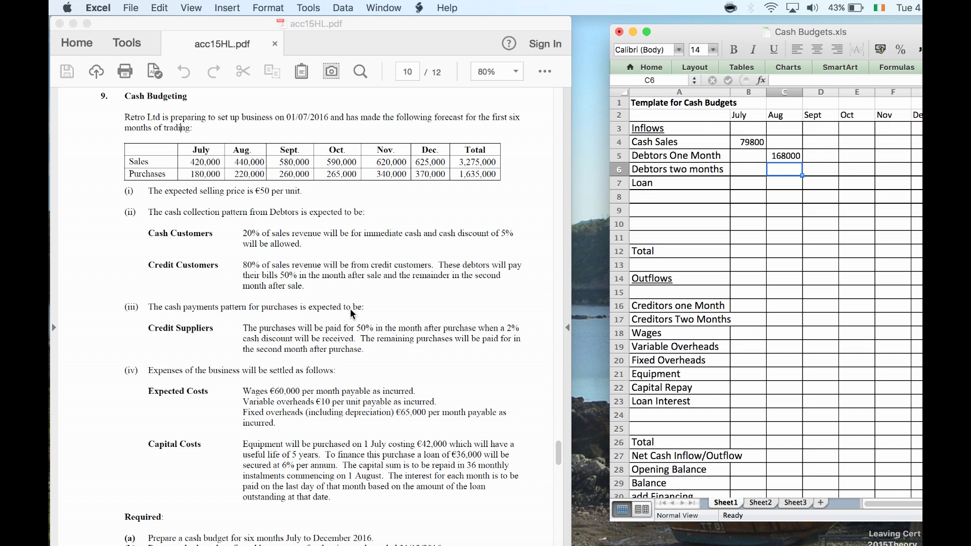
{"action": "key", "text": "Right"}
{"action": "type", "text": "="}
{"action": "key", "text": "Left"}
{"action": "key", "text": "Up"}
{"action": "key", "text": "Return"}
Enter 0 for July's Debtors One Month in B5 and for July and August Debtors two months in B6 and C6.
{"action": "key", "text": "Left"}
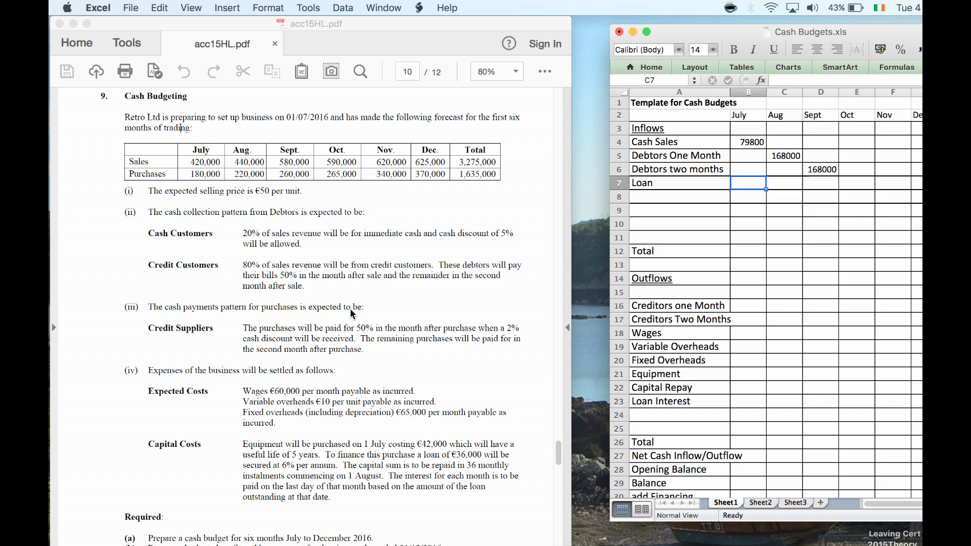
{"action": "key", "text": "Left"}
{"action": "key", "text": "Left"}
{"action": "key", "text": "Right"}
{"action": "key", "text": "Up"}
{"action": "key", "text": "Up"}
{"action": "type", "text": "0"}
{"action": "key", "text": "Return"}
{"action": "type", "text": "0"}
{"action": "key", "text": "Tab"}
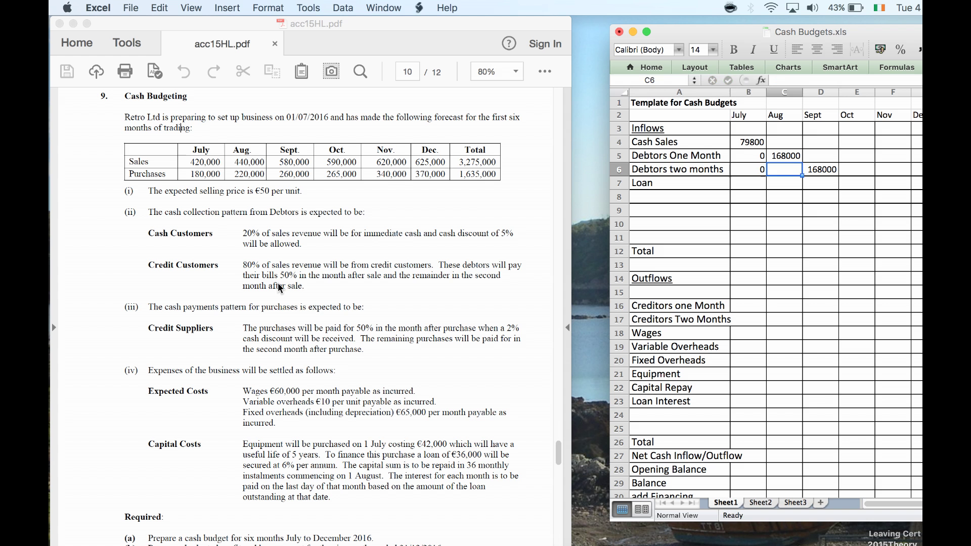
{"action": "type", "text": "0"}
{"action": "key", "text": "Up"}
Enter the August Cash Sales formula =440000*.19 in C4.
{"action": "key", "text": "Up"}
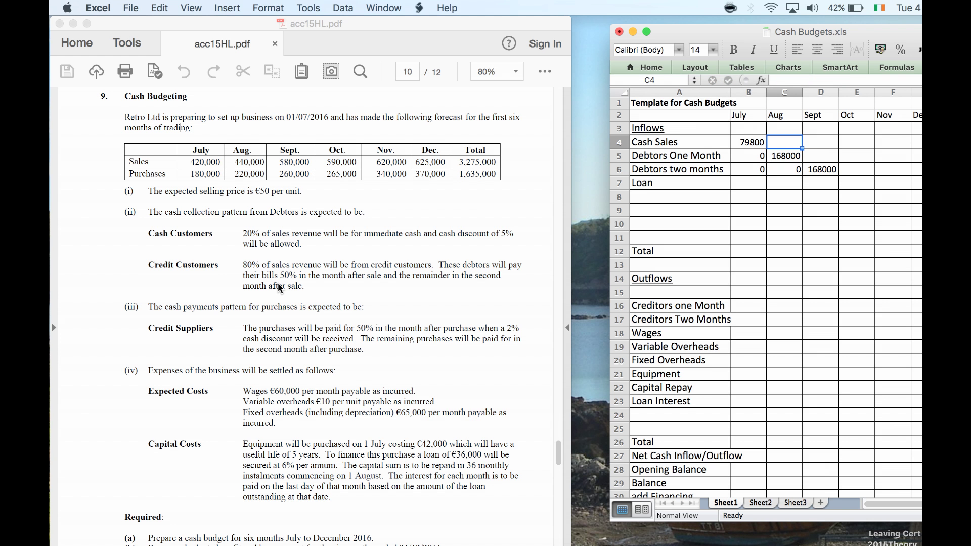
{"action": "type", "text": "="}
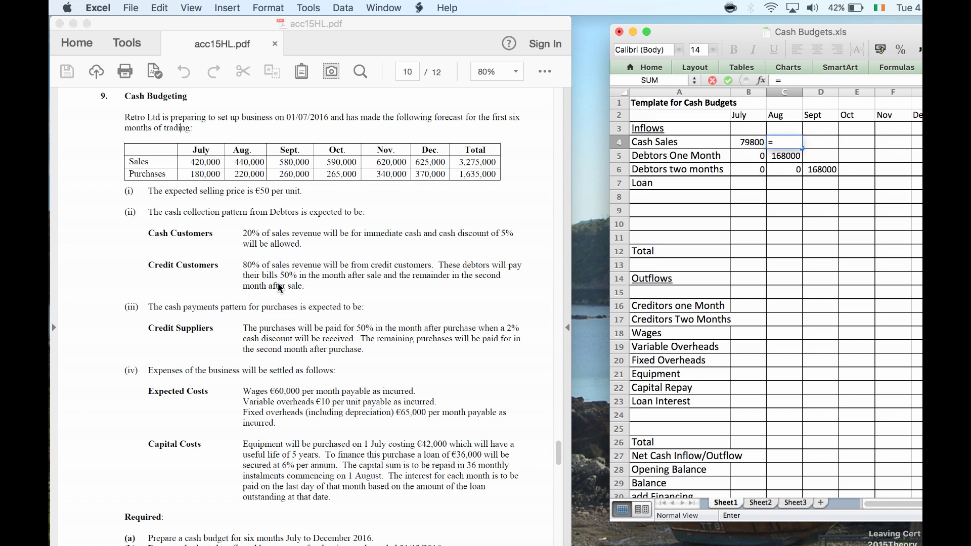
{"action": "type", "text": "440000*.19"}
{"action": "key", "text": "Return"}
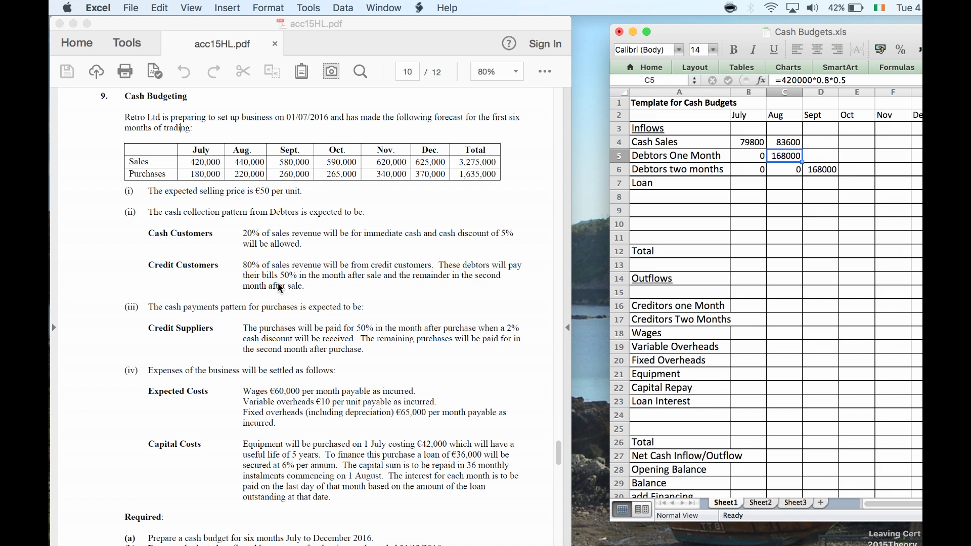
Enter August's credit collections: =440000*.8*.5 in D5 for Debtors One Month and =D5 in E6 for Debtors two months.
{"action": "key", "text": "Right"}
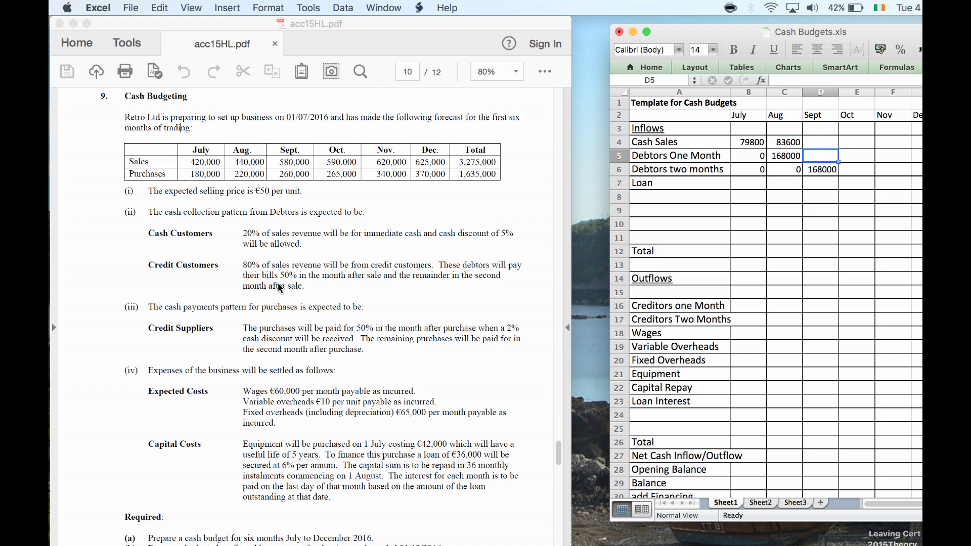
{"action": "type", "text": "=440*"}
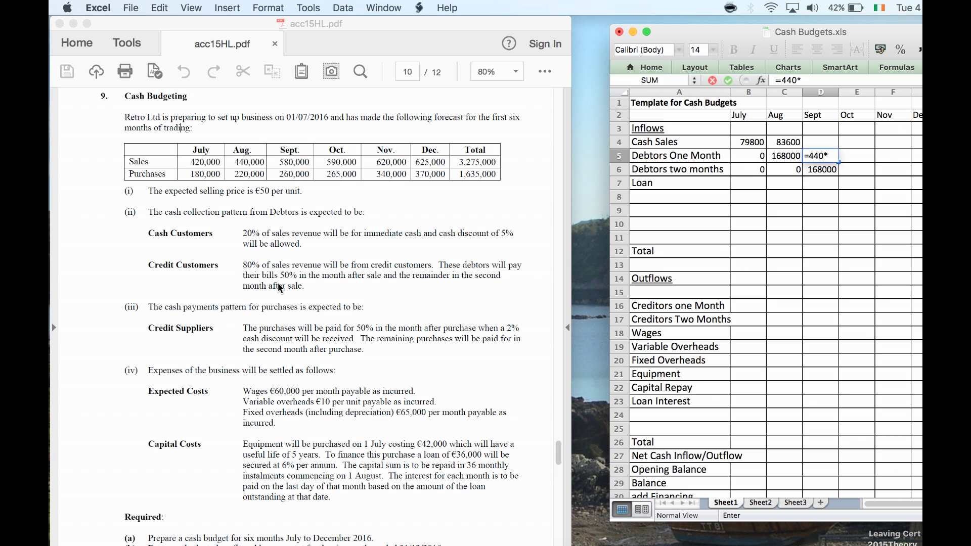
{"action": "key", "text": "BackSpace"}
{"action": "type", "text": "000*.8"}
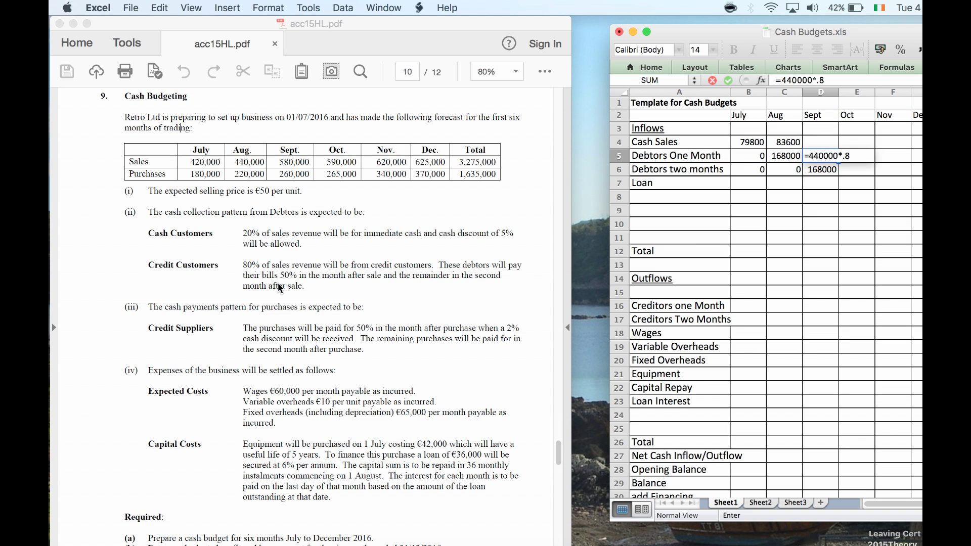
{"action": "type", "text": "*.5"}
{"action": "key", "text": "Return"}
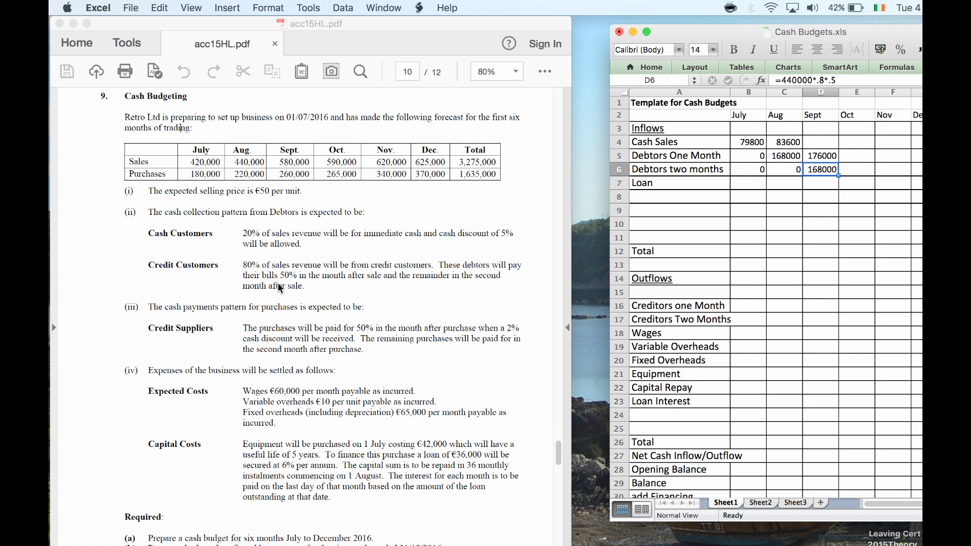
{"action": "key", "text": "Right"}
{"action": "type", "text": "=D5"}
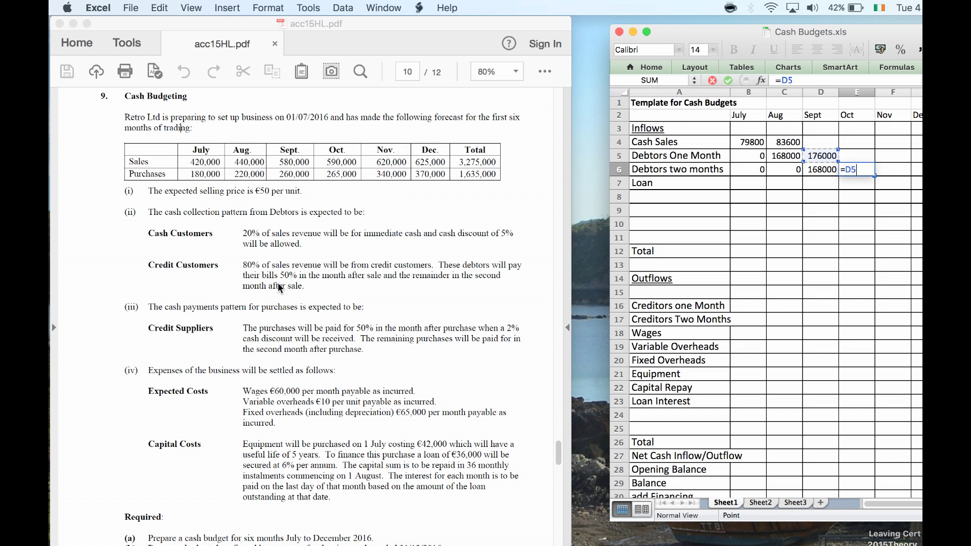
{"action": "key", "text": "Return"}
Enter the September Cash Sales formula =580000*.19 in D4.
{"action": "key", "text": "Up"}
{"action": "key", "text": "Up"}
{"action": "key", "text": "Up"}
{"action": "key", "text": "Left"}
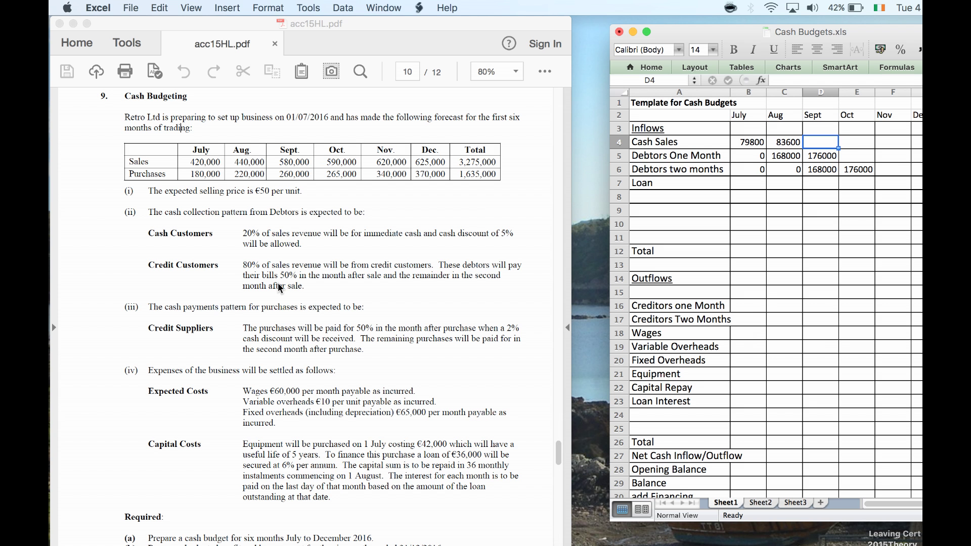
{"action": "type", "text": "=580000"}
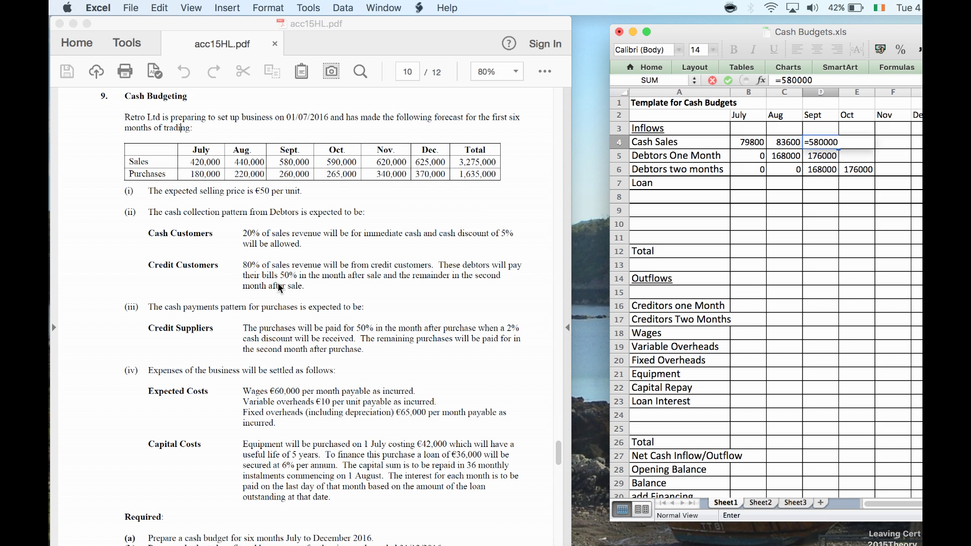
{"action": "type", "text": "*.19"}
{"action": "key", "text": "Return"}
Enter September's credit collections: =580000*.8*.5 in E5 for Debtors One Month and =E5 in F6 for Debtors two months.
{"action": "key", "text": "Right"}
{"action": "type", "text": "=5800"}
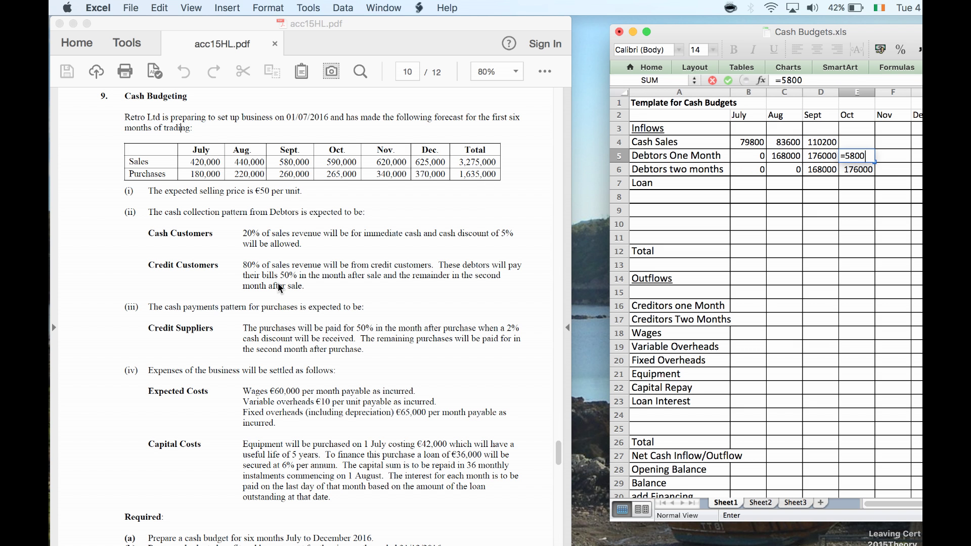
{"action": "type", "text": "00*.8*.5"}
{"action": "key", "text": "Return"}
{"action": "key", "text": "Right"}
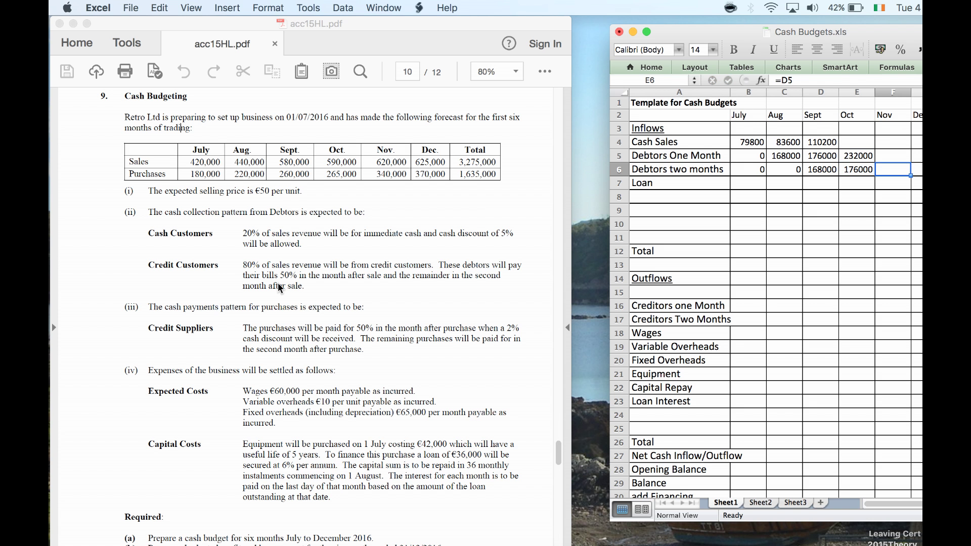
{"action": "type", "text": "="}
{"action": "key", "text": "Left"}
{"action": "key", "text": "Up"}
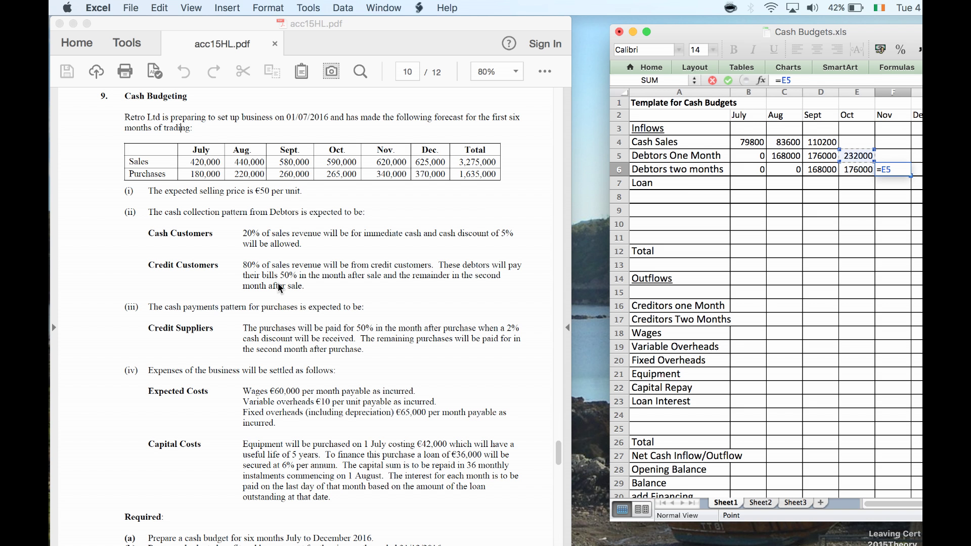
{"action": "key", "text": "Return"}
Enter the October Cash Sales formula =590000*.19 in E4.
{"action": "key", "text": "Up"}
{"action": "key", "text": "Up"}
{"action": "key", "text": "Up"}
{"action": "key", "text": "Left"}
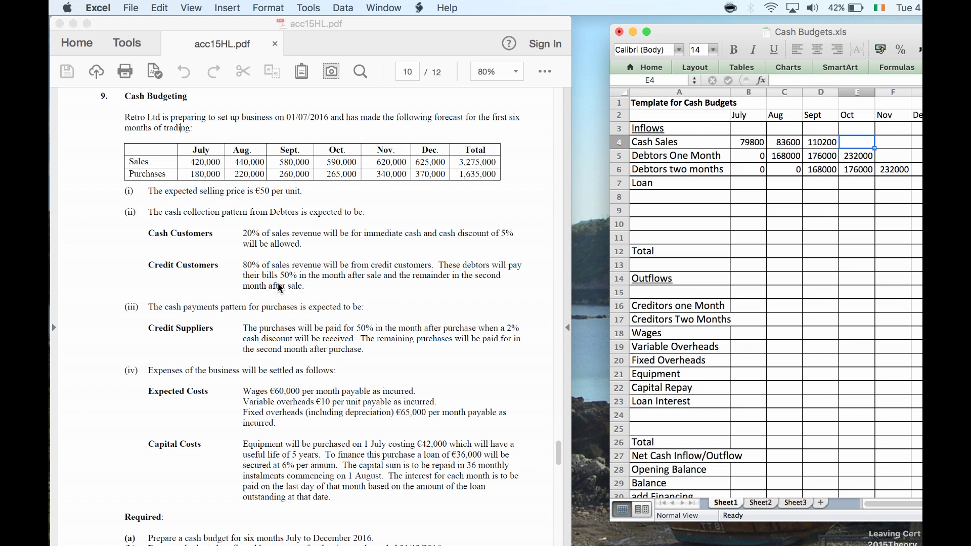
{"action": "type", "text": "590"}
{"action": "key", "text": "BackSpace"}
{"action": "key", "text": "BackSpace"}
{"action": "key", "text": "BackSpace"}
{"action": "type", "text": "=590000*.19"}
{"action": "key", "text": "Return"}
Enter October's credit collections: =590000*.8*.5 in F5 for Debtors One Month and =F5 in G6 for Debtors two months.
{"action": "key", "text": "Right"}
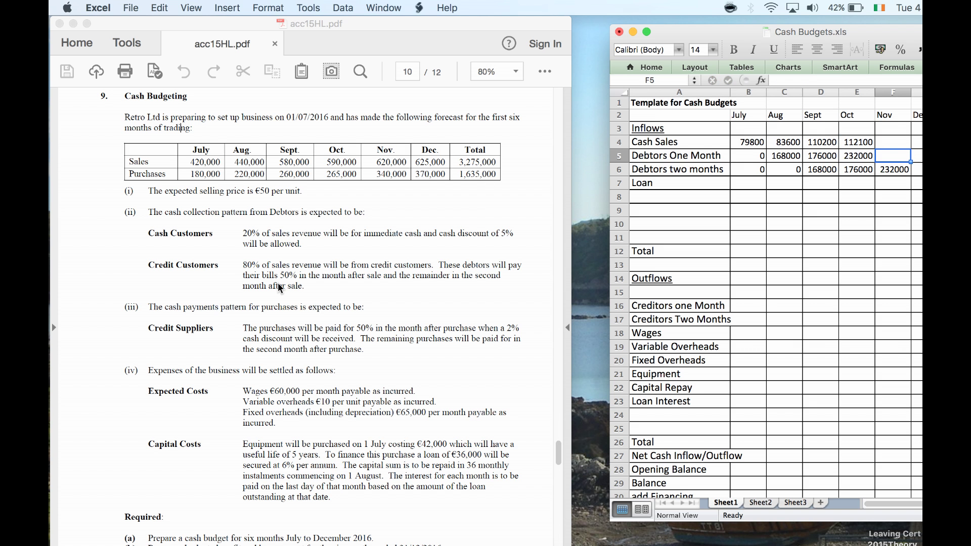
{"action": "type", "text": "=5"}
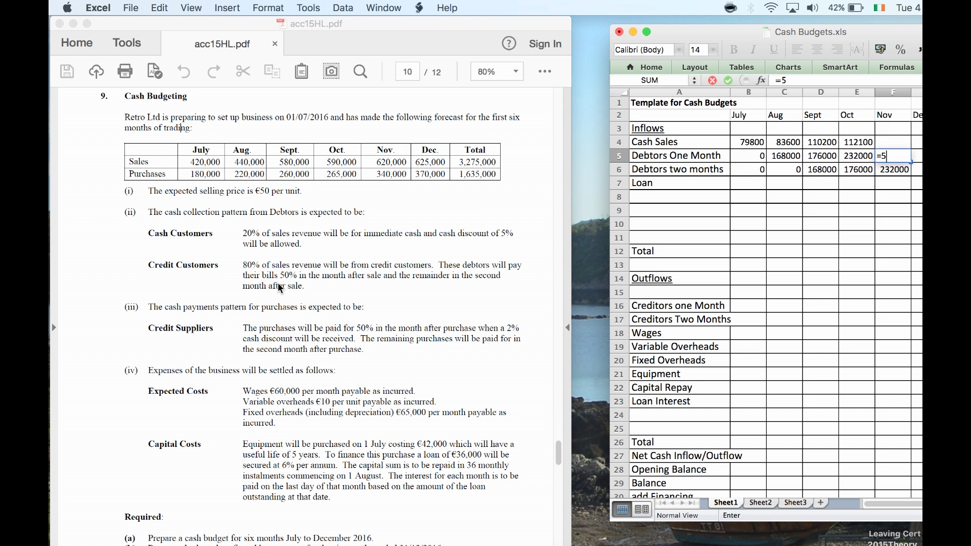
{"action": "type", "text": "90000*.8"}
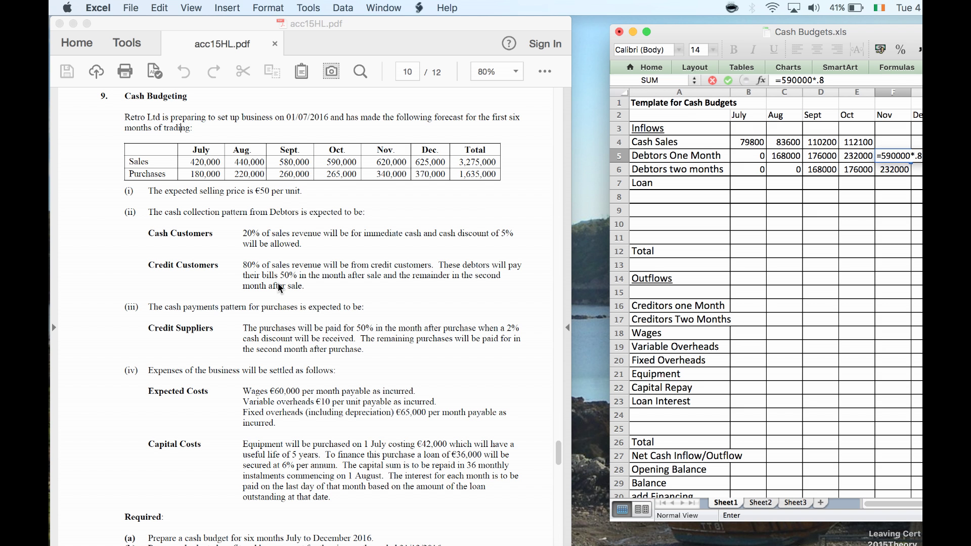
{"action": "type", "text": "*.5"}
{"action": "key", "text": "Return"}
{"action": "key", "text": "Right"}
{"action": "type", "text": "="}
{"action": "key", "text": "Left"}
{"action": "key", "text": "Up"}
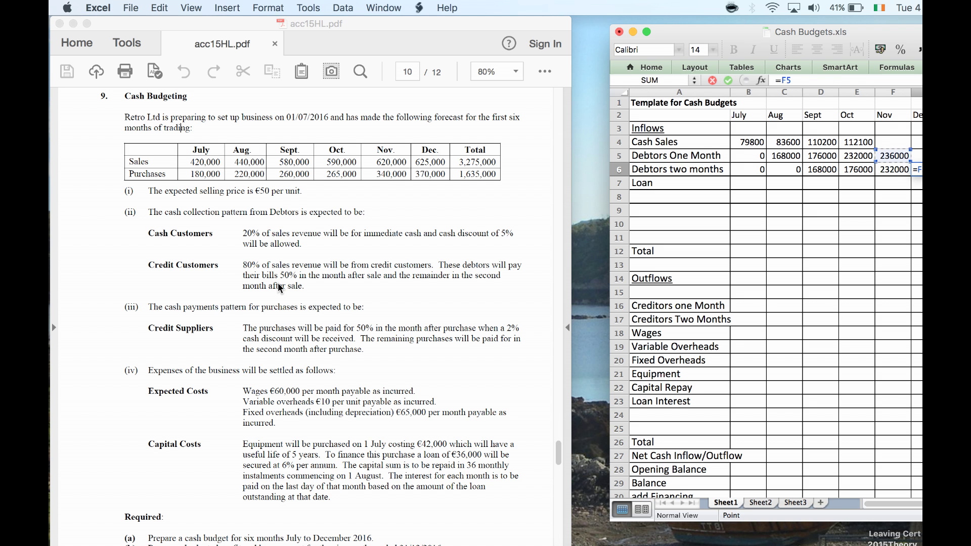
{"action": "key", "text": "Return"}
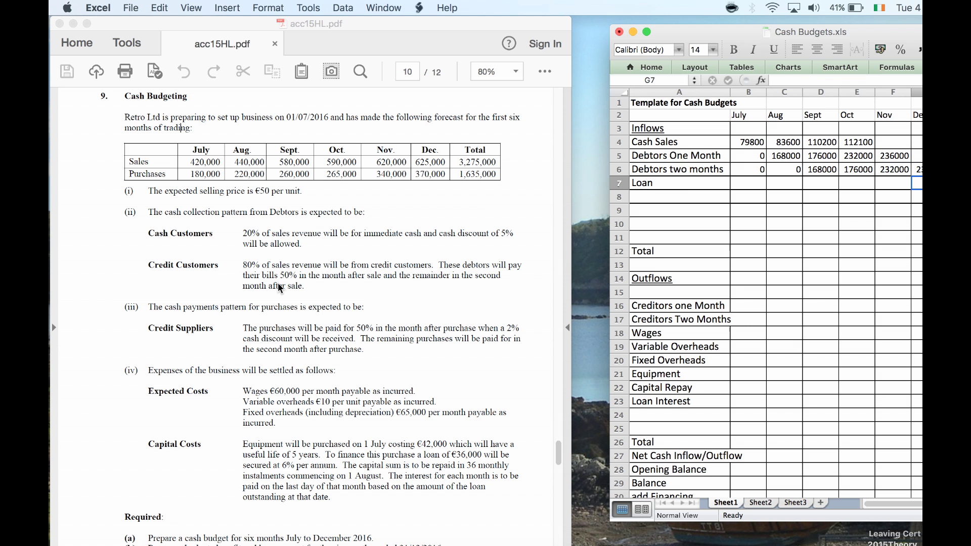
Enter the November Cash Sales formula =620000*.19 in F4.
{"action": "key", "text": "Up"}
{"action": "key", "text": "Up"}
{"action": "key", "text": "Up"}
{"action": "key", "text": "Left"}
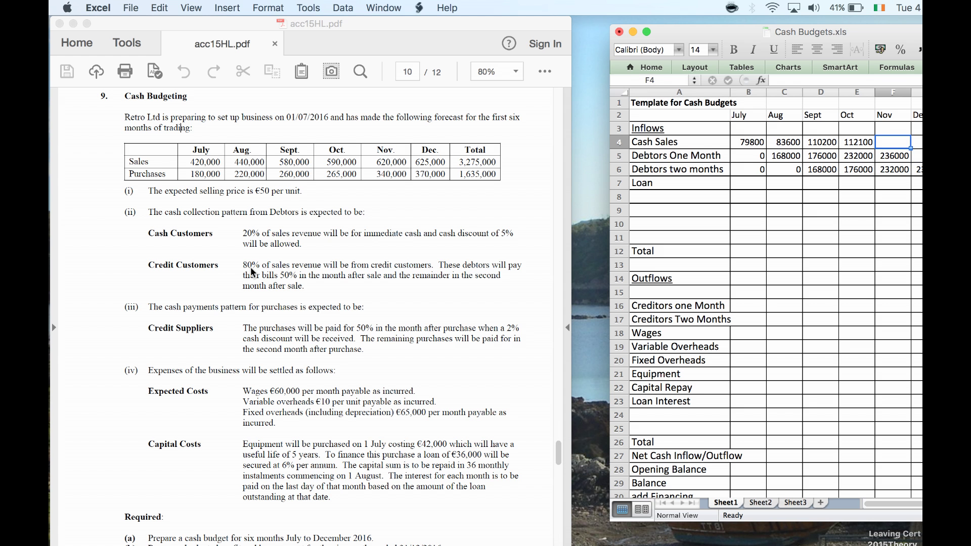
{"action": "type", "text": "="}
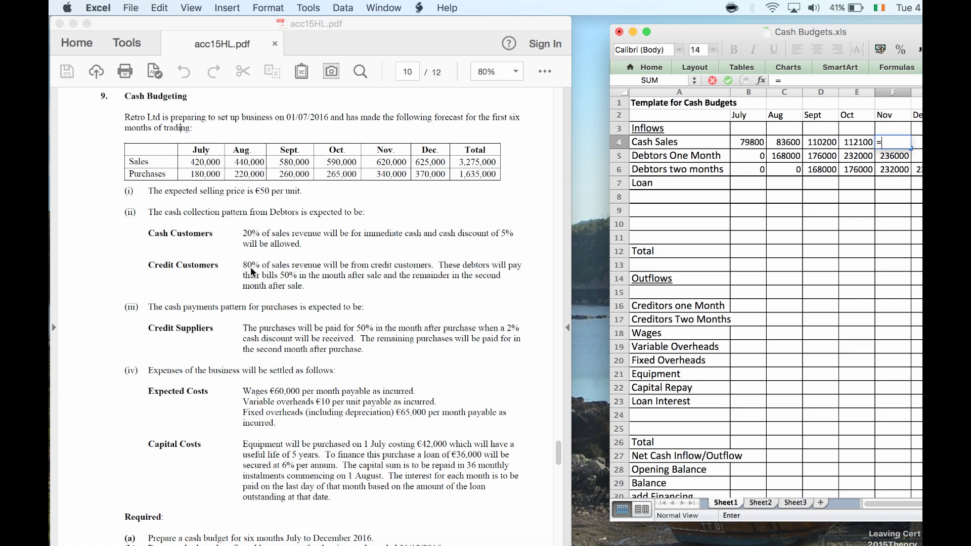
{"action": "type", "text": "620000*.19"}
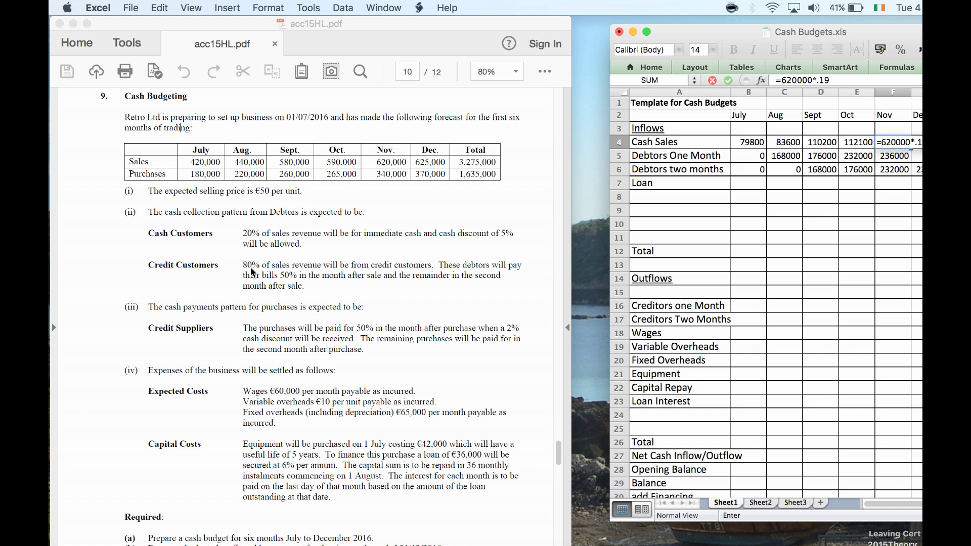
{"action": "key", "text": "Return"}
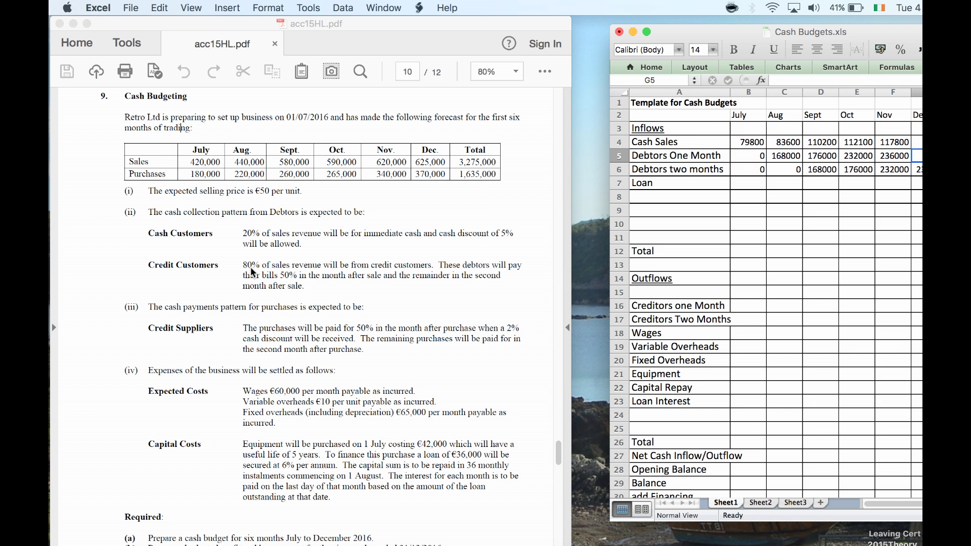
Enter November's credit collections: =620000*.8*.5 in G5 for Debtors One Month and =G5 in H6 for Debtors two months.
{"action": "type", "text": "=620000*.8*.5"}
{"action": "key", "text": "Return"}
{"action": "key", "text": "Right"}
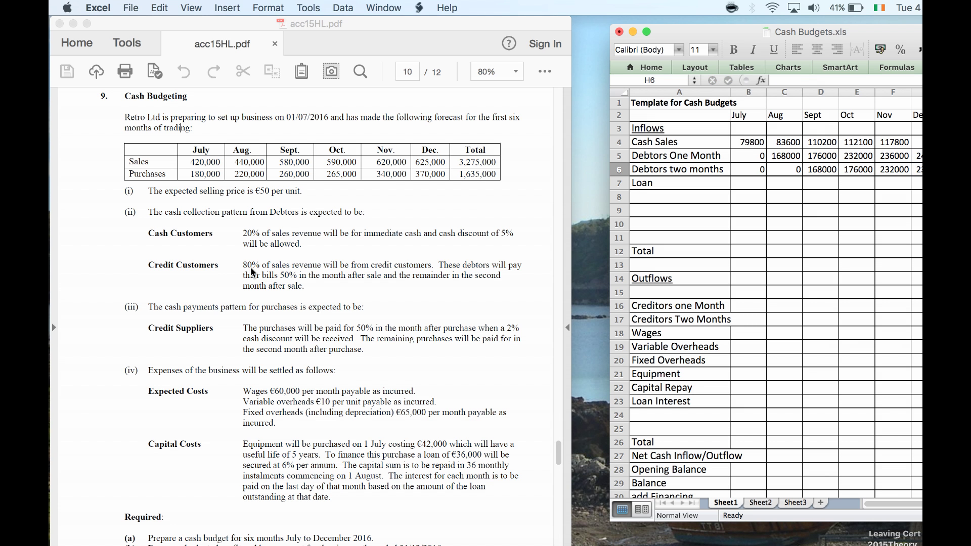
{"action": "key", "text": "Up"}
{"action": "key", "text": "Up"}
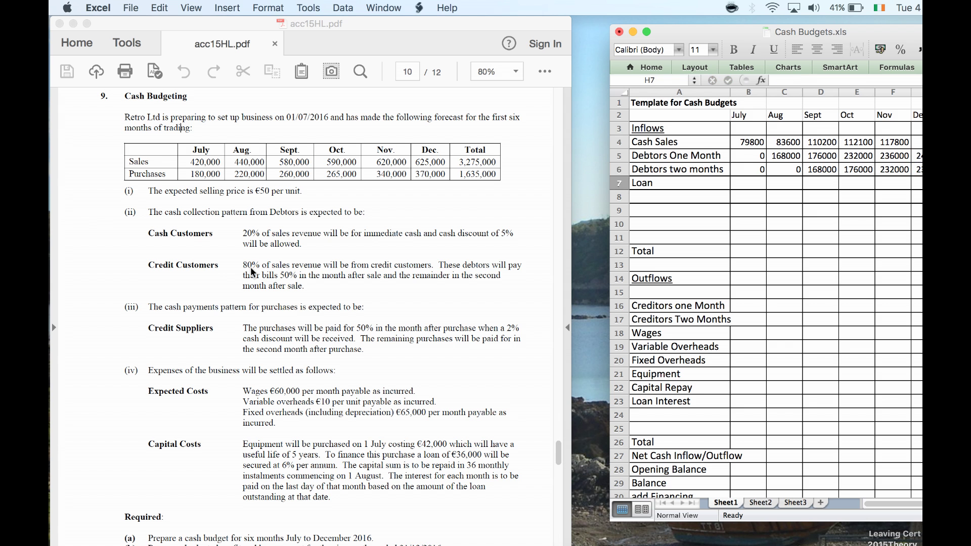
Enter the December Cash Sales formula =625000*.19 in G4.
{"action": "key", "text": "Left"}
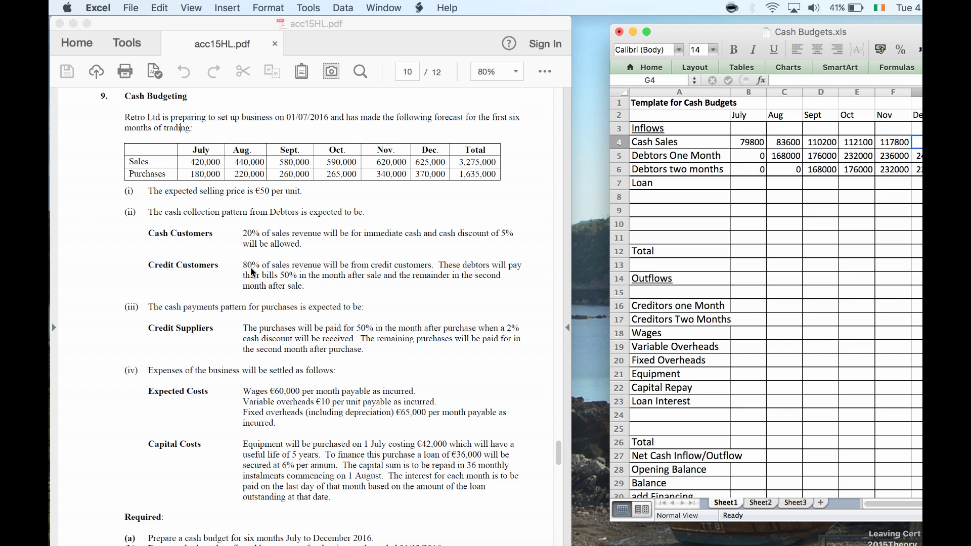
{"action": "type", "text": "="}
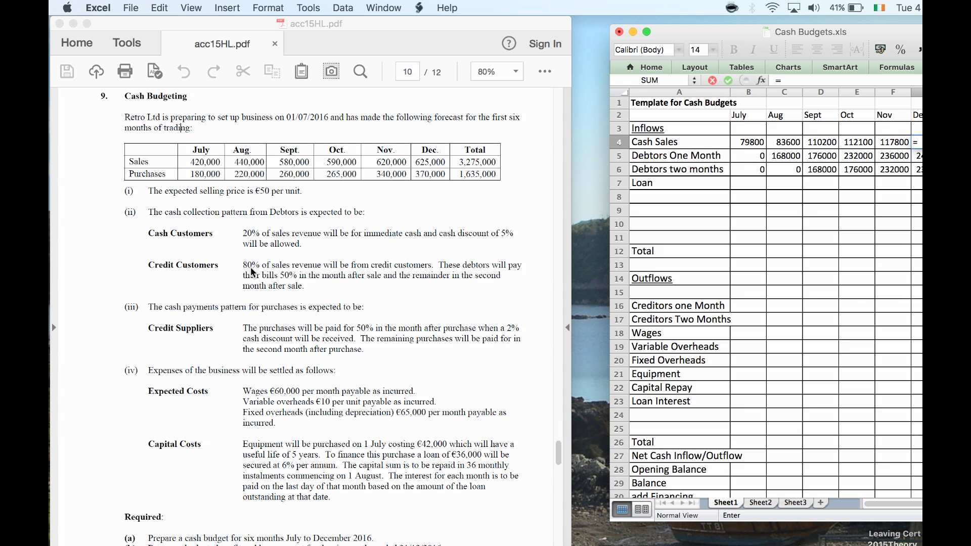
{"action": "type", "text": "625000*.19"}
{"action": "key", "text": "Return"}
Enter December's credit collections: =625000*.8*.5 in H5 for Debtors One Month and =H5 in I6 for Debtors two months.
{"action": "type", "text": "="}
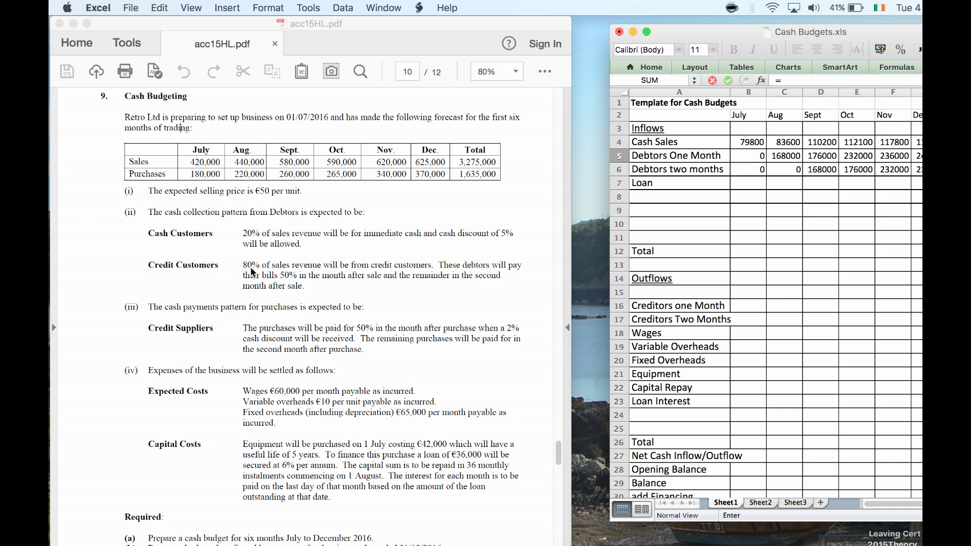
{"action": "type", "text": "6"}
{"action": "key", "text": "BackSpace"}
{"action": "type", "text": "625000*.8*.5"}
{"action": "key", "text": "Return"}
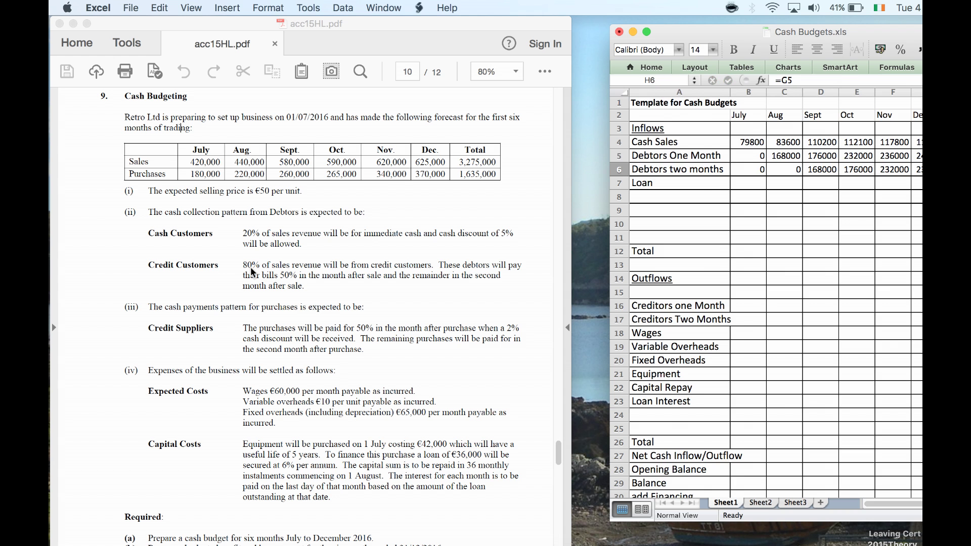
{"action": "key", "text": "Tab"}
{"action": "type", "text": "=H5"}
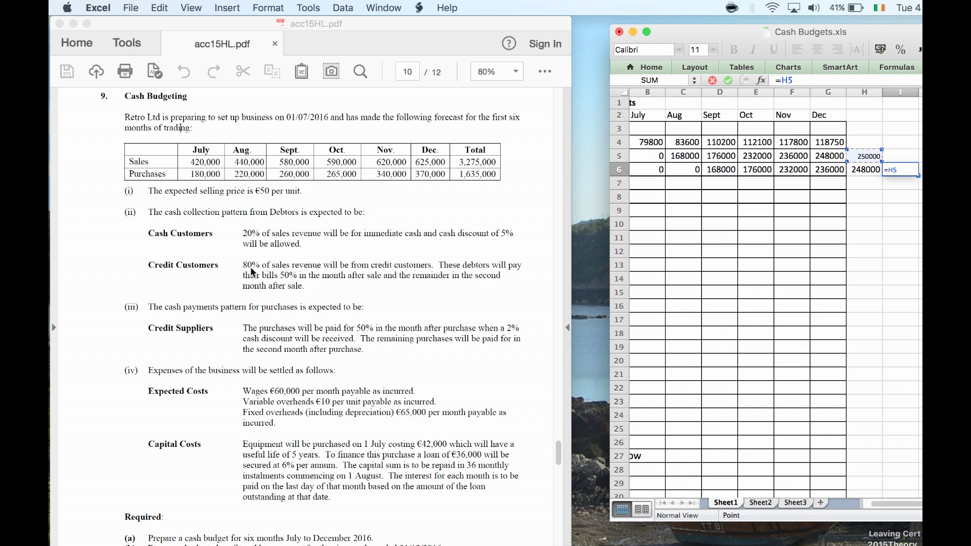
{"action": "key", "text": "Return"}
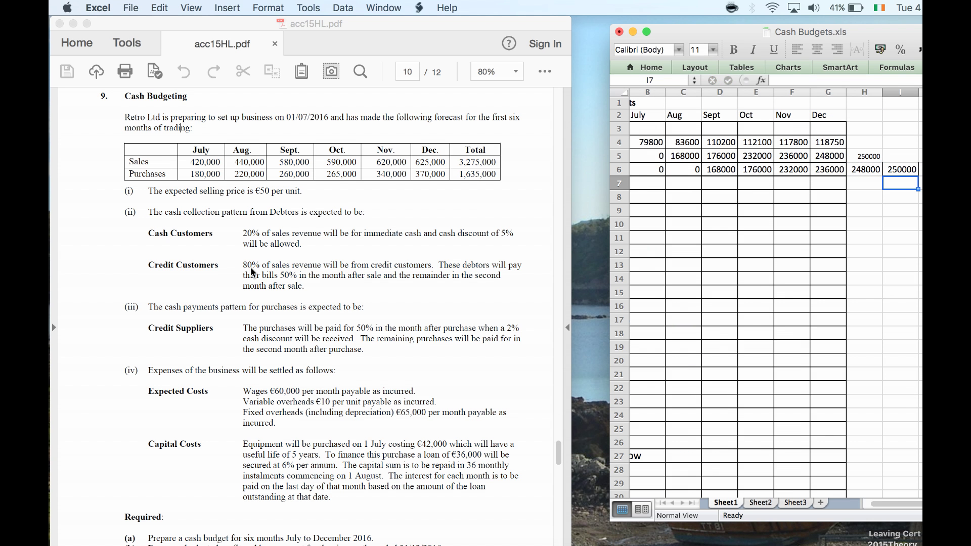
Review the debtor collections falling after December in columns H and I, and return to the Loan label in A7.
{"action": "key", "text": "Left"}
{"action": "key", "text": "Up"}
{"action": "key", "text": "Up"}
{"action": "key", "text": "Right"}
{"action": "key", "text": "Down"}
{"action": "key", "text": "Left"}
{"action": "key", "text": "Left"}
{"action": "key", "text": "Left"}
{"action": "key", "text": "Left"}
{"action": "key", "text": "Left"}
{"action": "key", "text": "Left"}
{"action": "key", "text": "Left"}
{"action": "key", "text": "Left"}
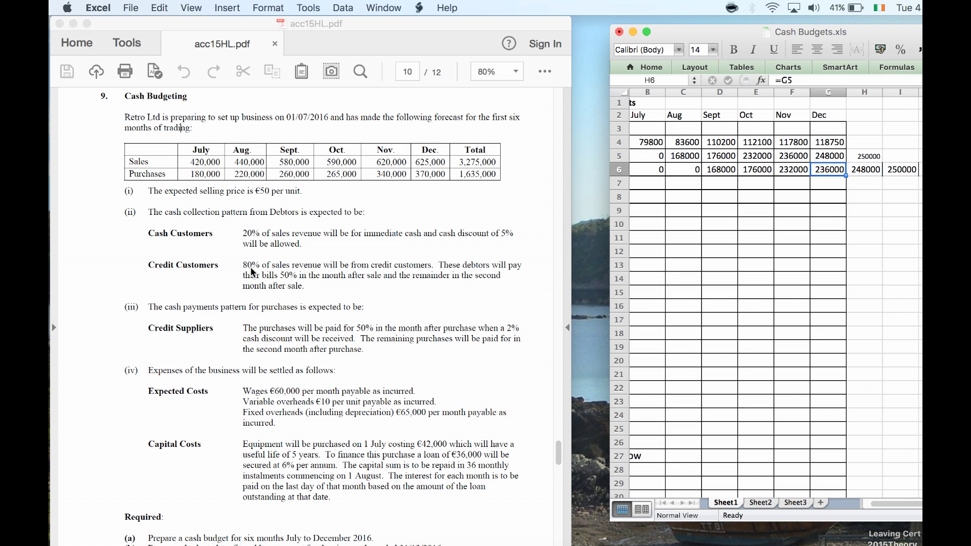
{"action": "key", "text": "Down"}
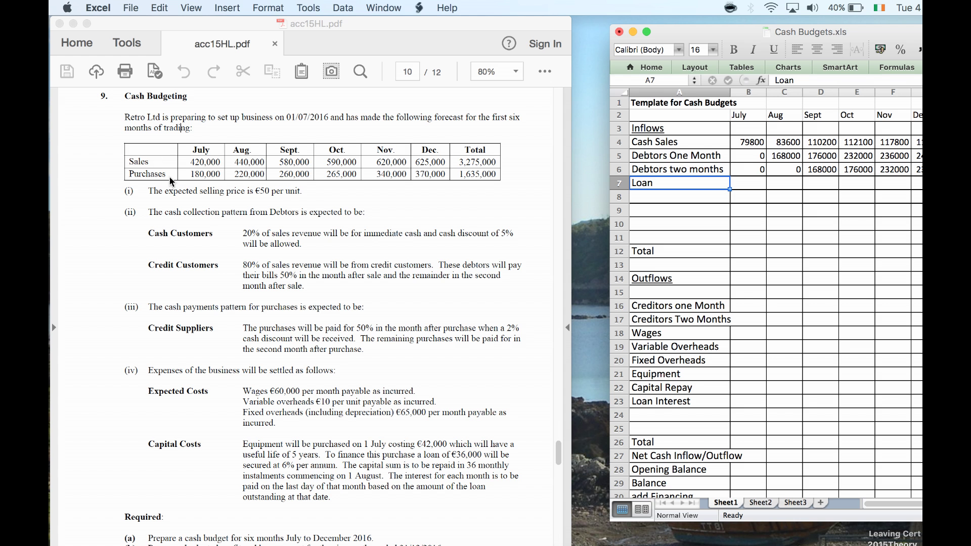
Enter 0 for July's Creditors one Month and Creditors Two Months in B16 and B17, and 0 for August's Creditors Two Months in C17.
{"action": "left_click", "coordinate": [743, 300]}
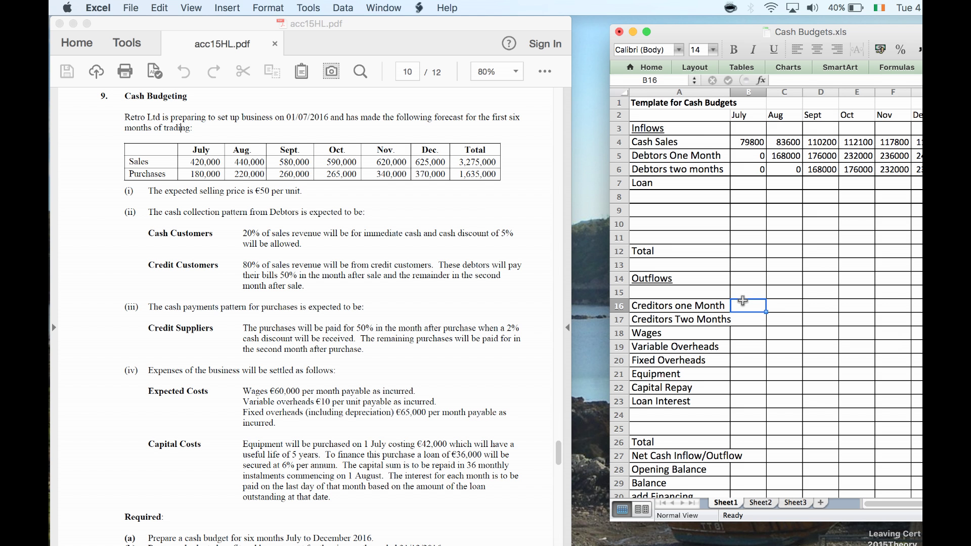
{"action": "type", "text": "0"}
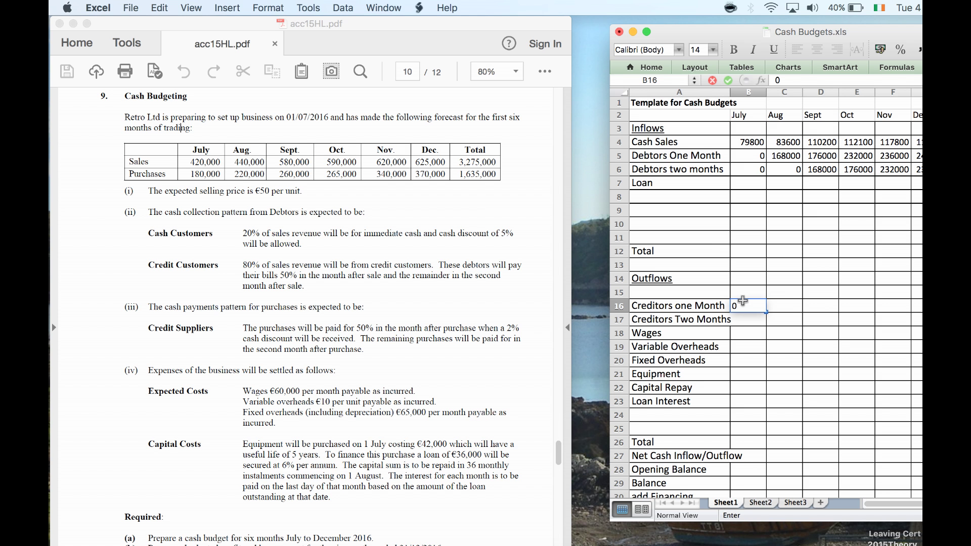
{"action": "key", "text": "Return"}
{"action": "type", "text": "0"}
{"action": "key", "text": "Tab"}
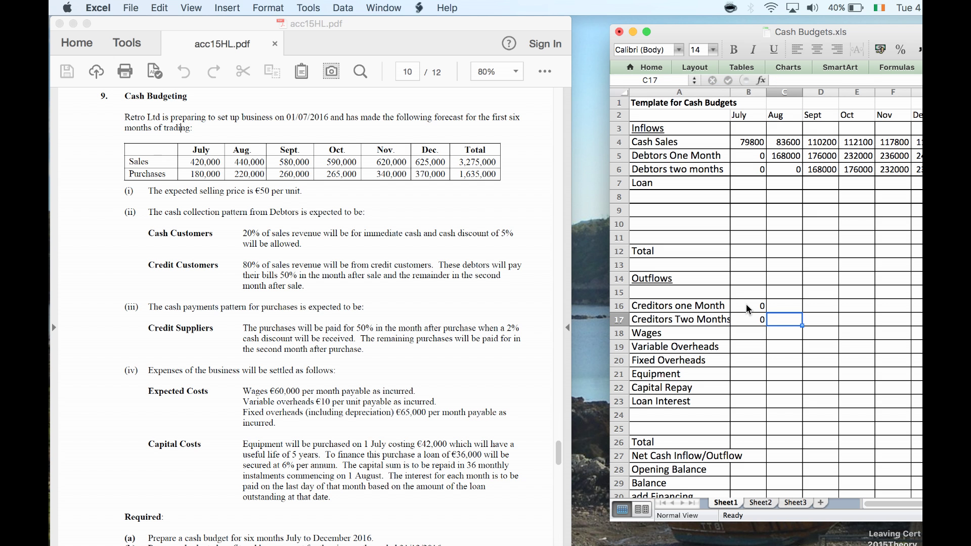
{"action": "type", "text": "0"}
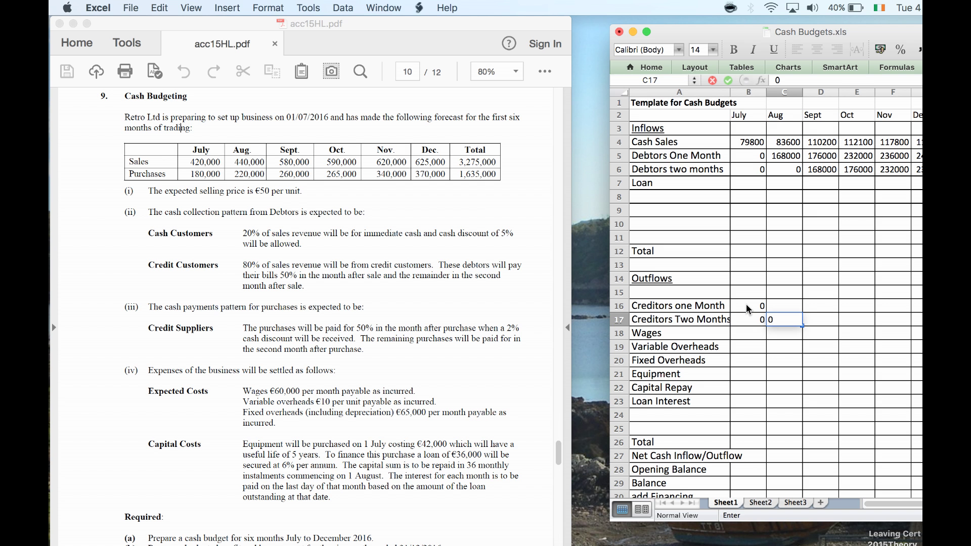
{"action": "key", "text": "Up"}
Enter August's Creditors one Month payment in C16 as =180000*.49, allowing for the 2% cash discount.
{"action": "key", "text": "Left"}
{"action": "key", "text": "Right"}
{"action": "key", "text": "Left"}
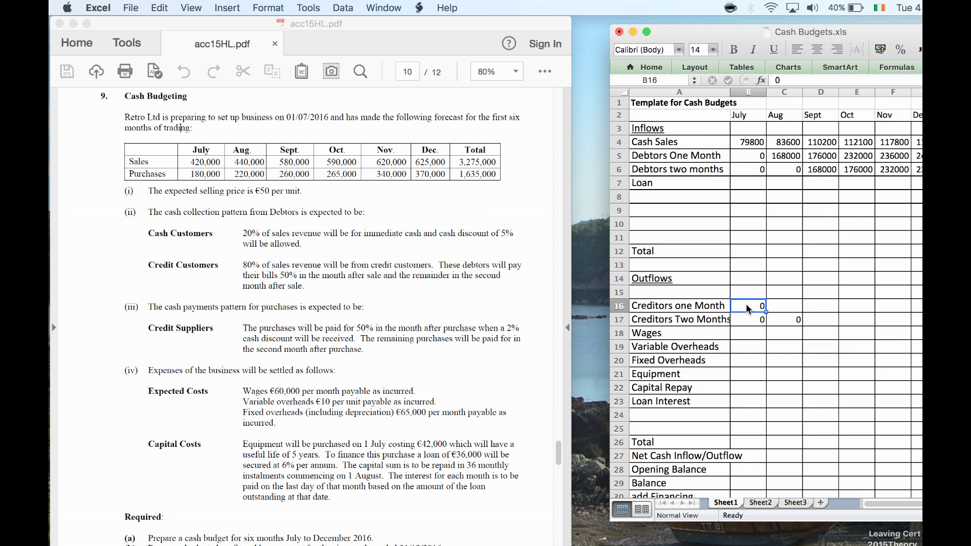
{"action": "key", "text": "Right"}
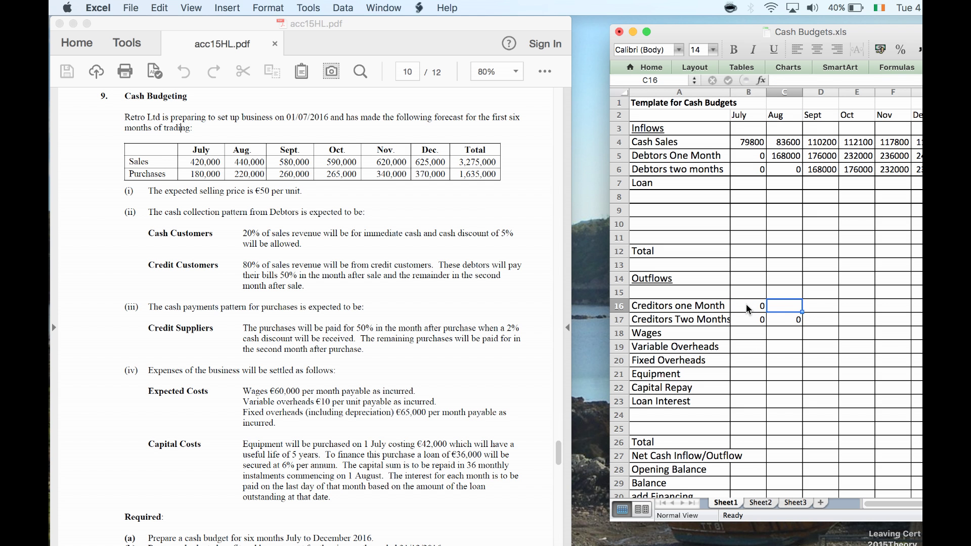
{"action": "type", "text": "=180000*"}
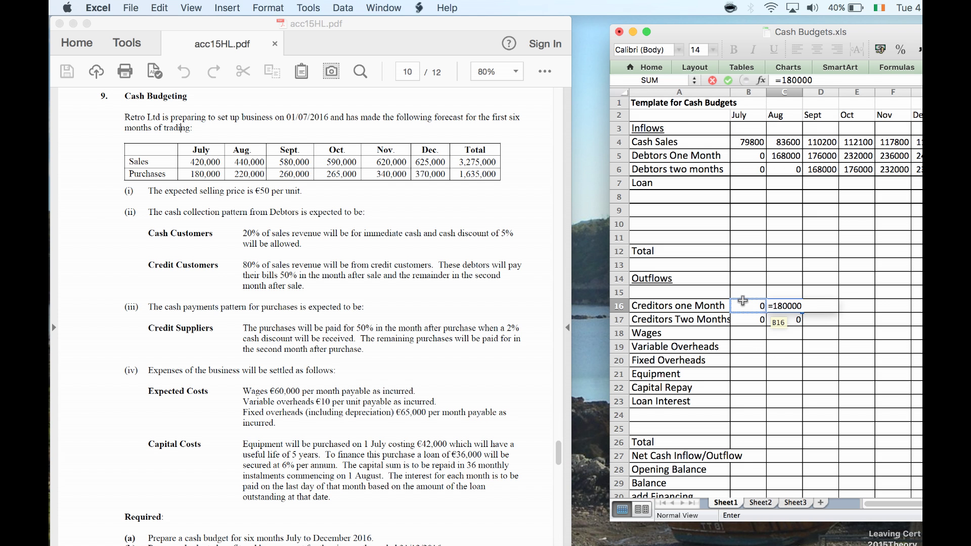
{"action": "left_click", "coordinate": [743, 300]}
{"action": "type", "text": ".5"}
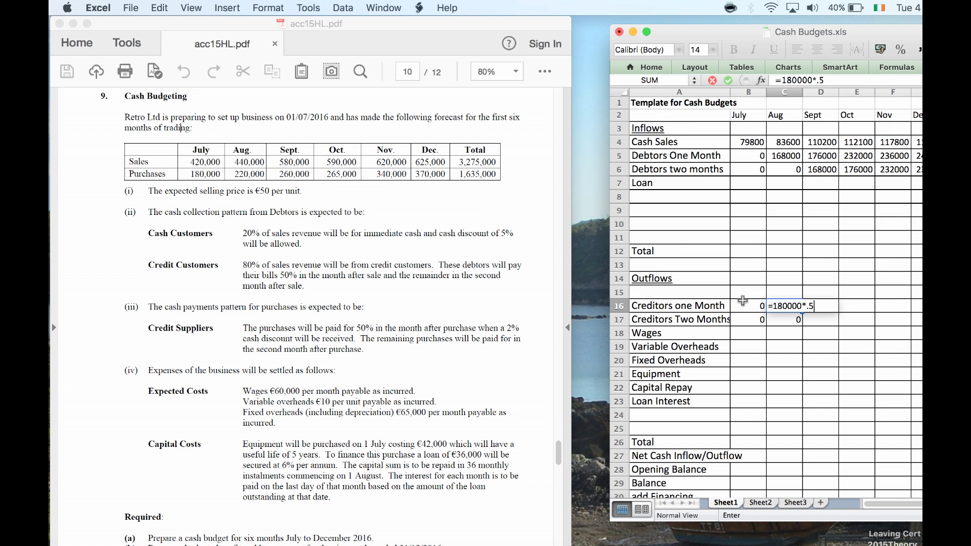
{"action": "key", "text": "BackSpace"}
{"action": "type", "text": "49"}
{"action": "key", "text": "Return"}
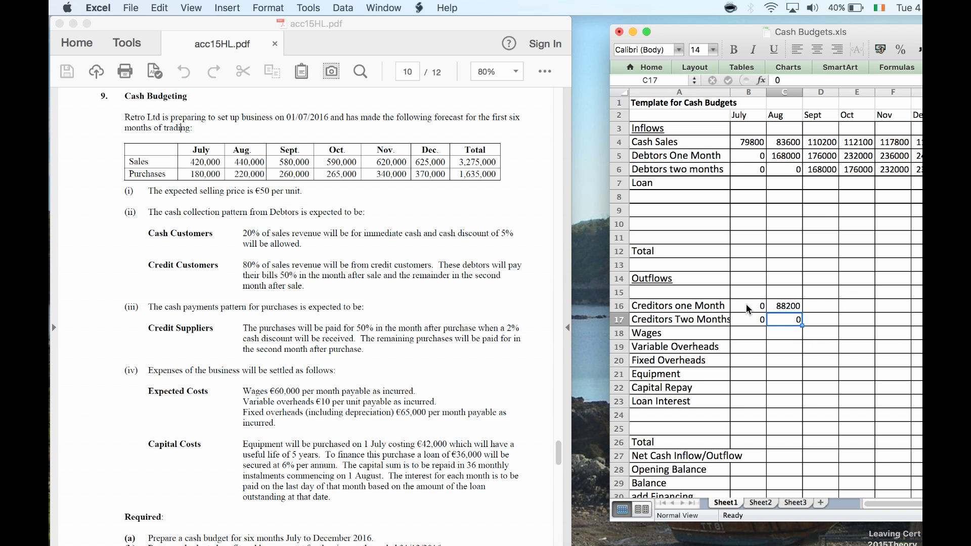
Enter September's Creditors Two Months payment in D17 as =180000*.5.
{"action": "key", "text": "Right"}
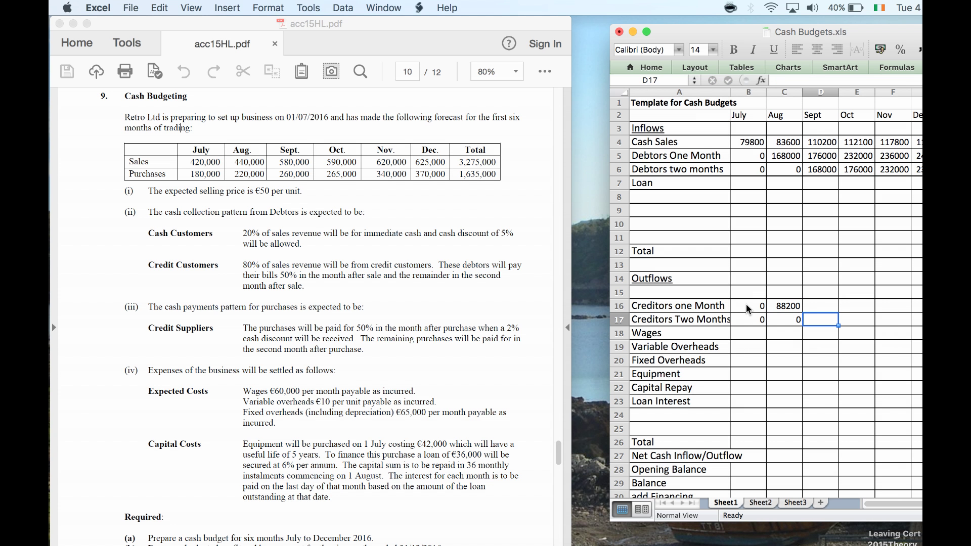
{"action": "type", "text": "="}
{"action": "type", "text": "180000"}
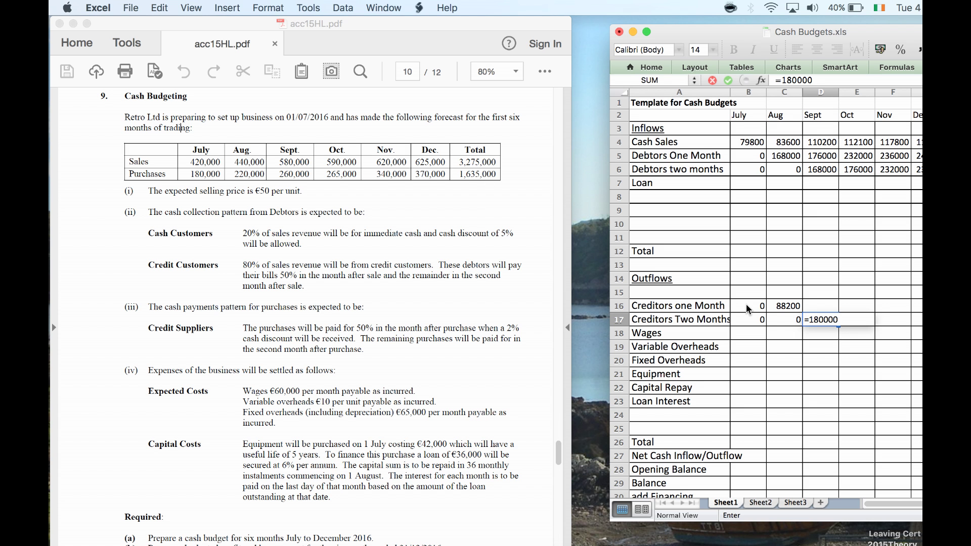
{"action": "type", "text": "*.5"}
{"action": "key", "text": "Return"}
Enter September's Creditors one Month payment in D16 as =220000*.49.
{"action": "key", "text": "Up"}
{"action": "key", "text": "Up"}
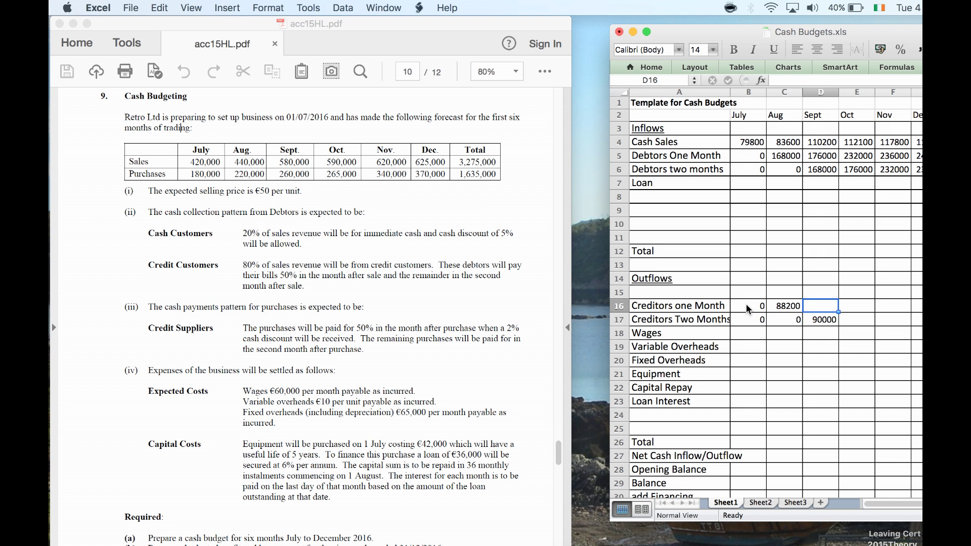
{"action": "type", "text": "="}
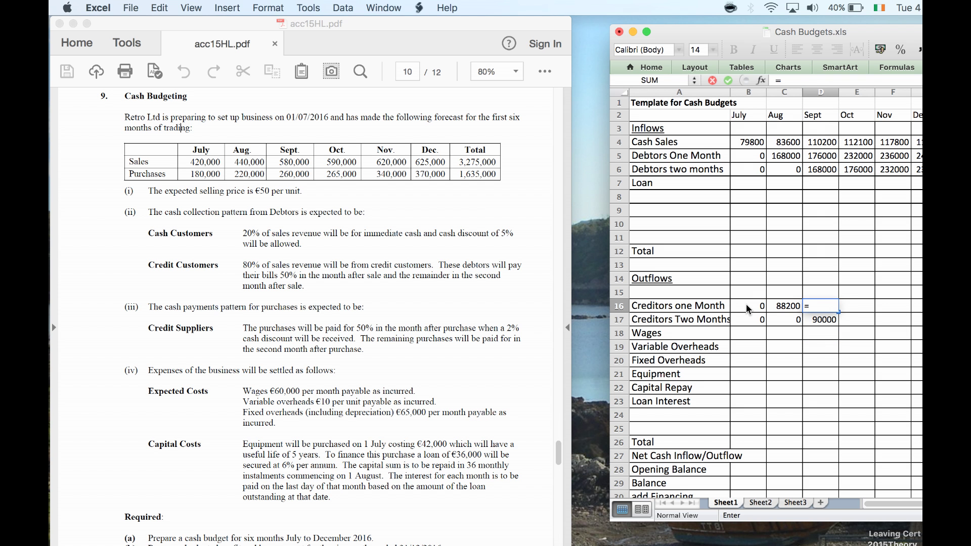
{"action": "type", "text": "220000"}
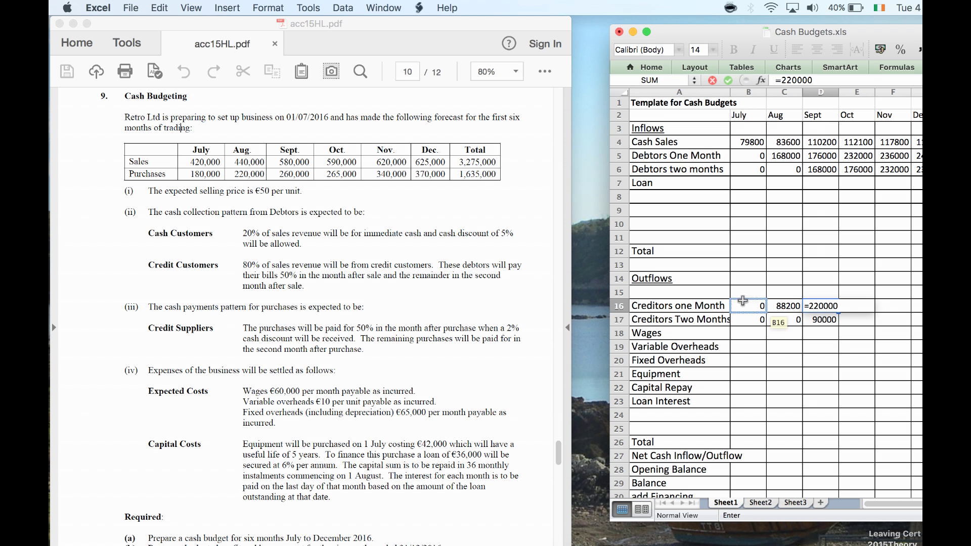
{"action": "type", "text": "*.49"}
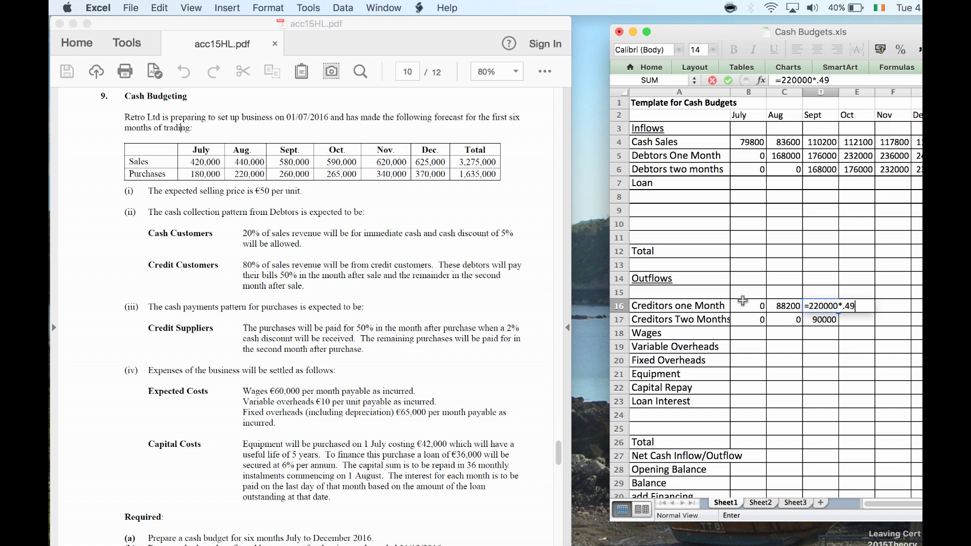
{"action": "key", "text": "Return"}
Enter October's Creditors Two Months payment in E17 as =220000*.5.
{"action": "key", "text": "Right"}
{"action": "type", "text": "=255"}
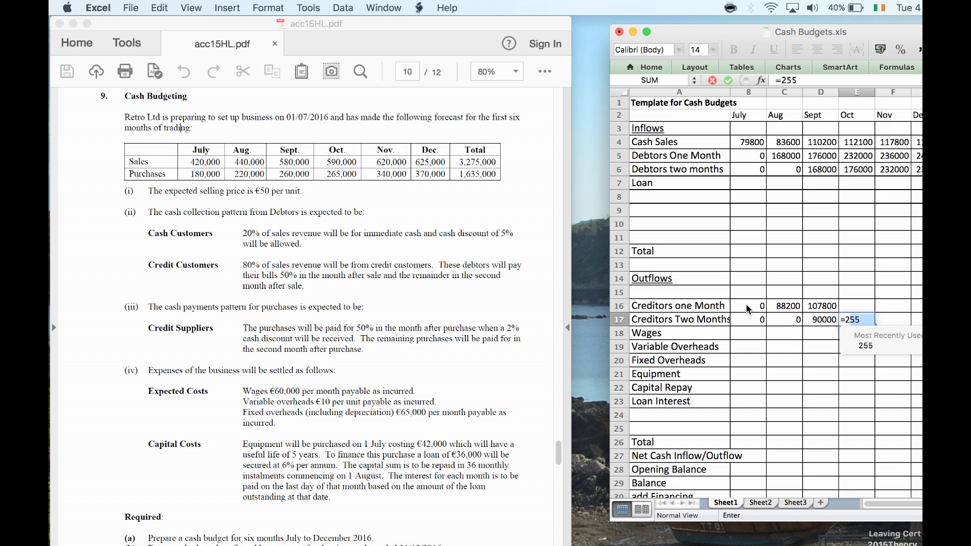
{"action": "key", "text": "BackSpace"}
{"action": "key", "text": "BackSpace"}
{"action": "type", "text": "20"}
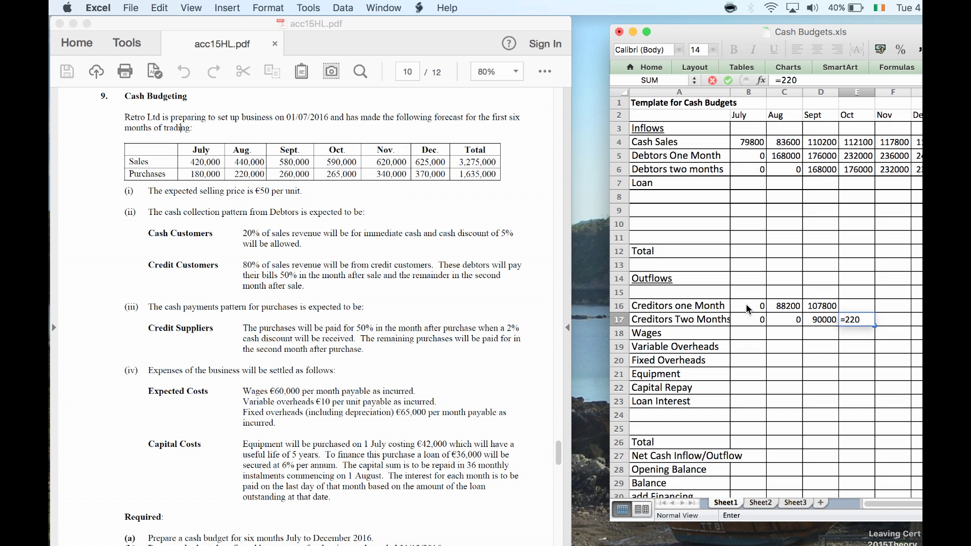
{"action": "type", "text": "000"}
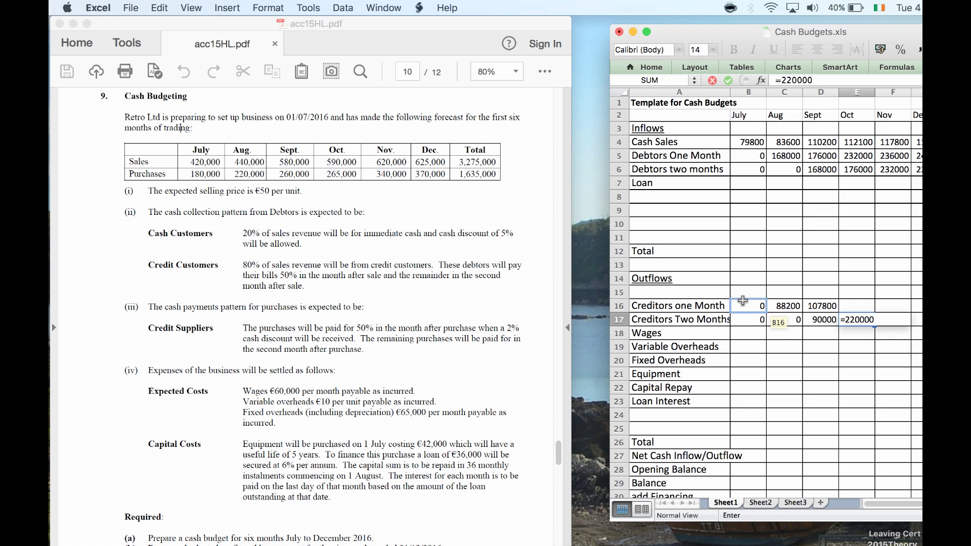
{"action": "type", "text": "*.5"}
{"action": "key", "text": "Return"}
Enter October's Creditors one Month payment in E16 as =260000*.49.
{"action": "key", "text": "Up"}
{"action": "key", "text": "Up"}
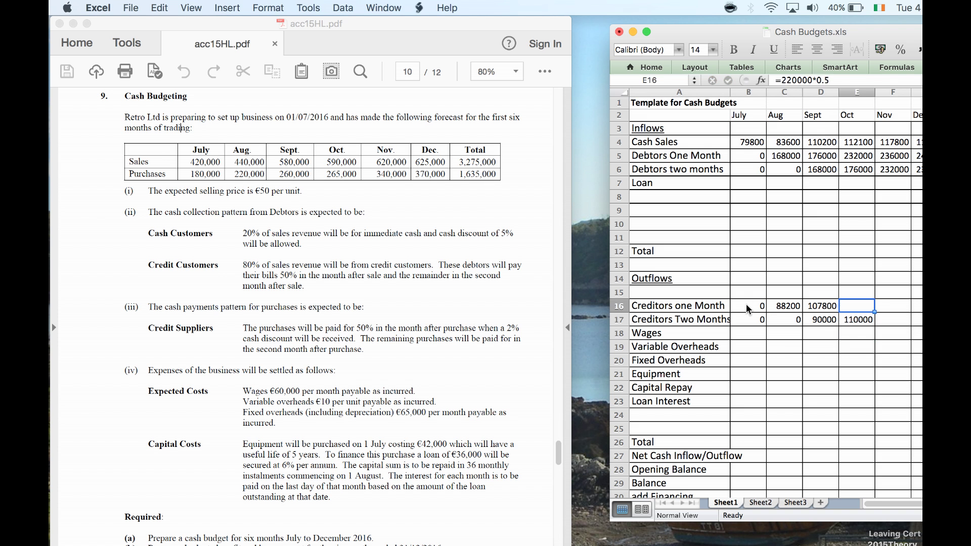
{"action": "type", "text": "="}
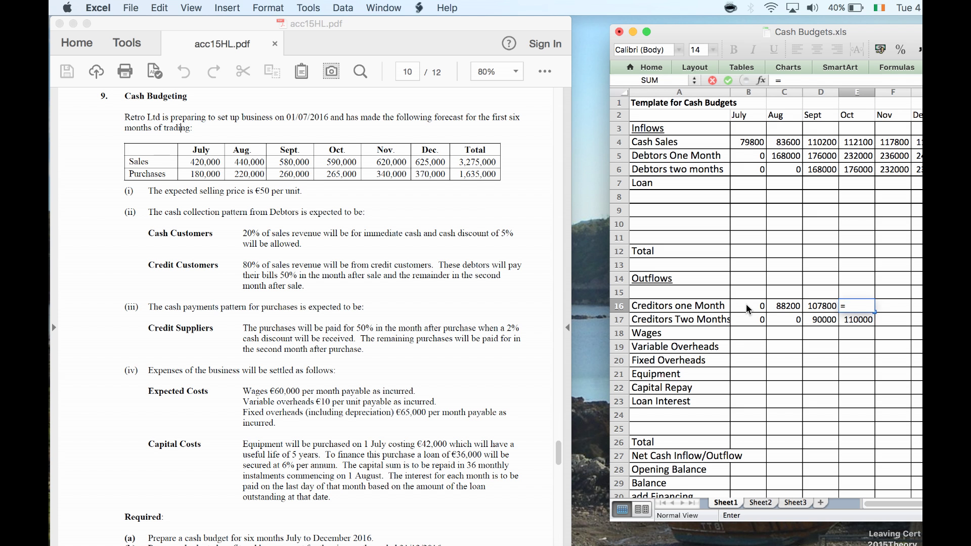
{"action": "type", "text": "260000*.49"}
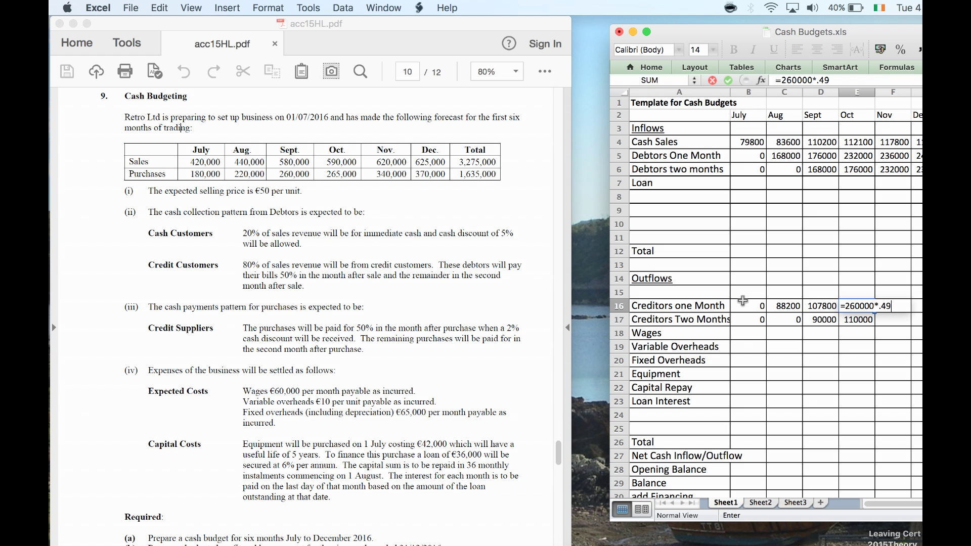
{"action": "key", "text": "Return"}
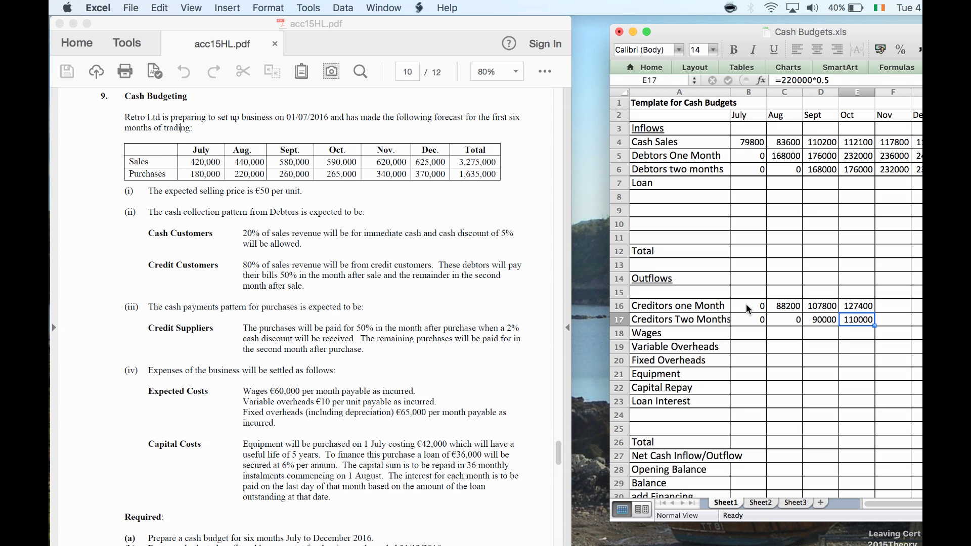
Enter November's Creditors Two Months payment in F17 as =260000*0.5.
{"action": "key", "text": "Right"}
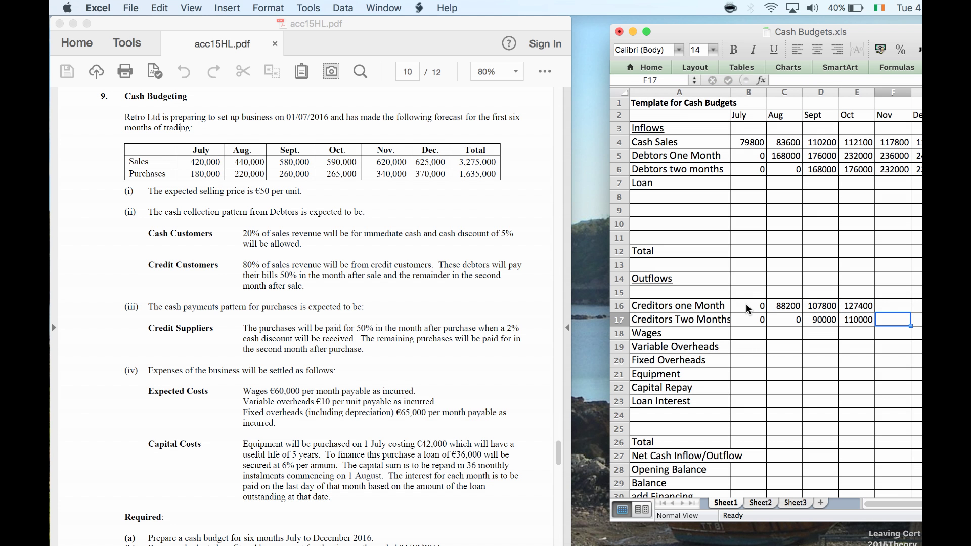
{"action": "type", "text": "=26"}
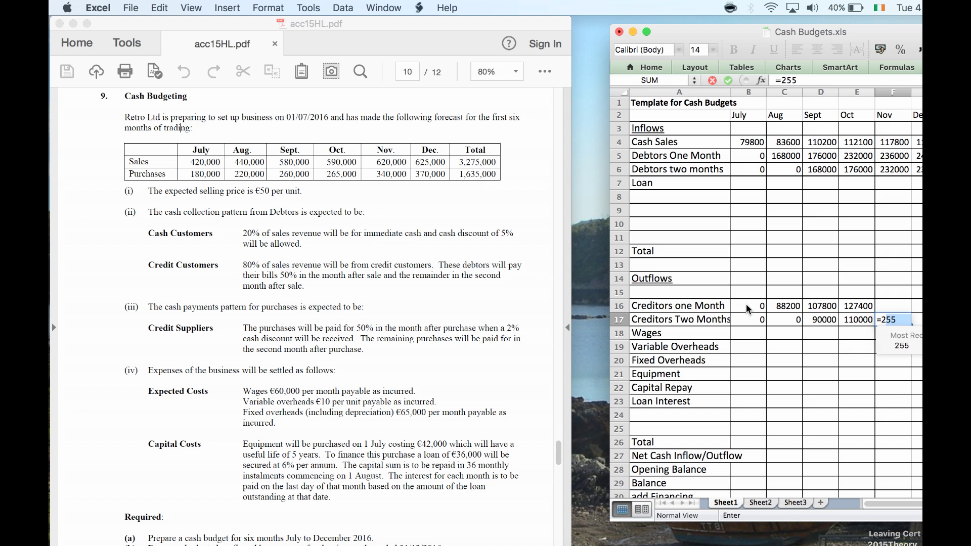
{"action": "type", "text": "0000*"}
{"action": "left_click", "coordinate": [743, 303]}
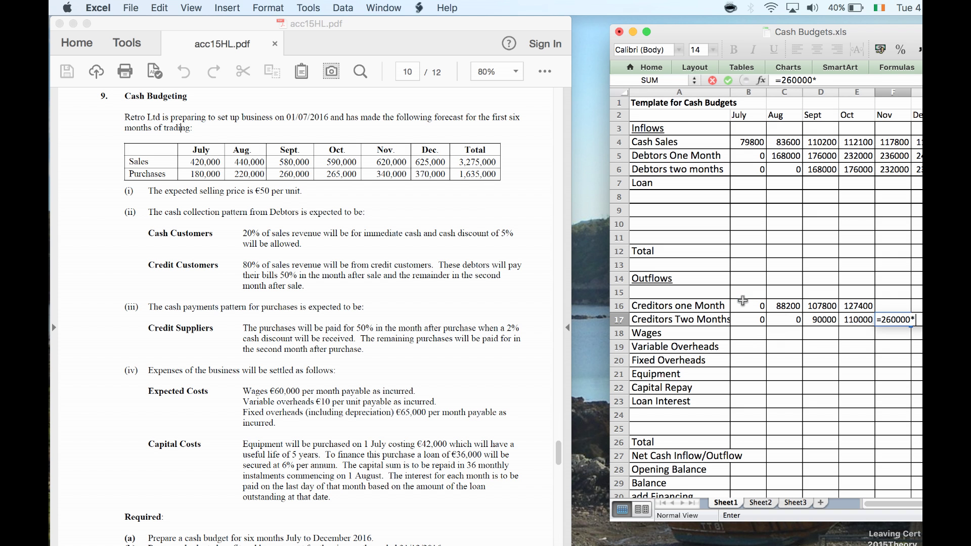
{"action": "type", "text": "0.5"}
{"action": "key", "text": "Return"}
Try entering November's Creditors one Month payment in F16 as =265*0.49.
{"action": "key", "text": "Up"}
{"action": "key", "text": "Up"}
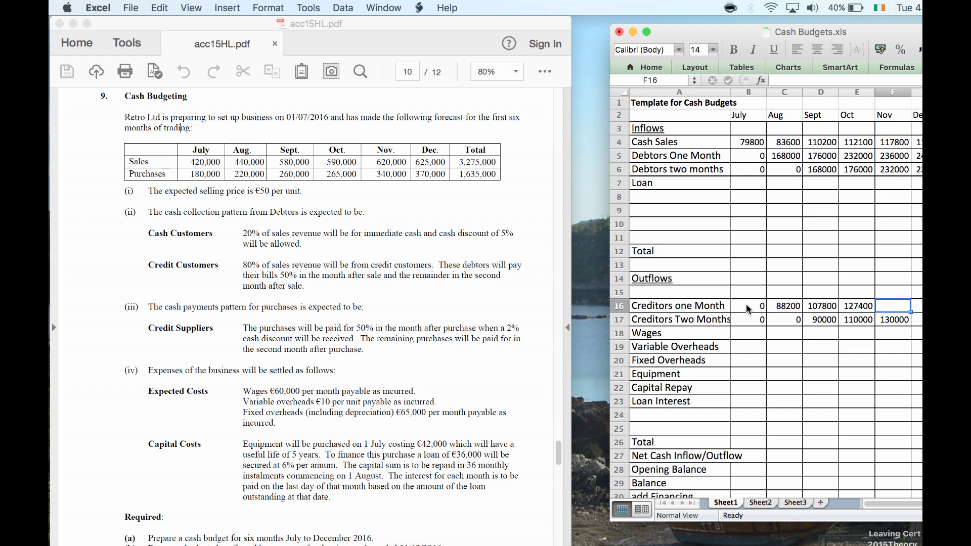
{"action": "type", "text": "=265"}
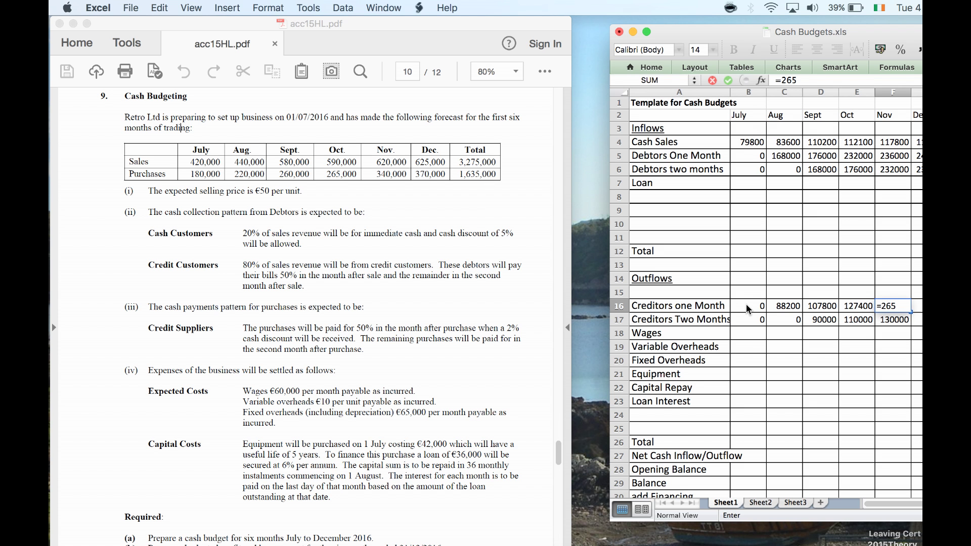
{"action": "type", "text": "*0.49"}
{"action": "key", "text": "Return"}
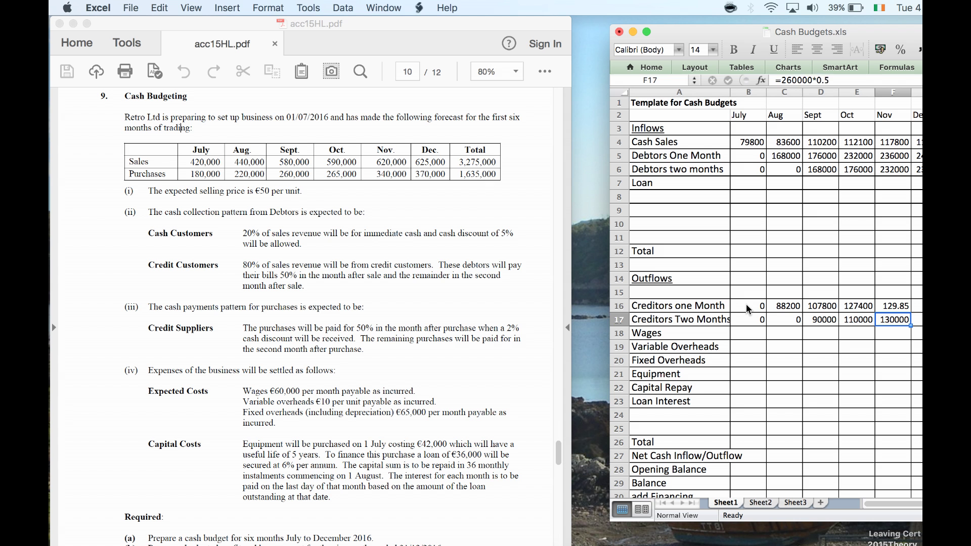
Enter November's Creditors one Month payment in F16 as =265000*.49.
{"action": "key", "text": "Up"}
{"action": "type", "text": "=26"}
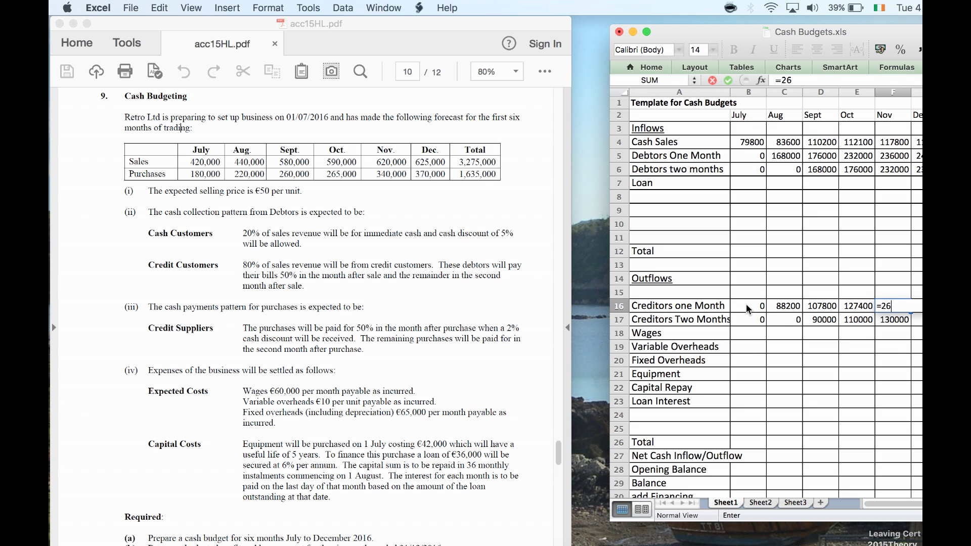
{"action": "type", "text": "5000"}
{"action": "type", "text": "*.49"}
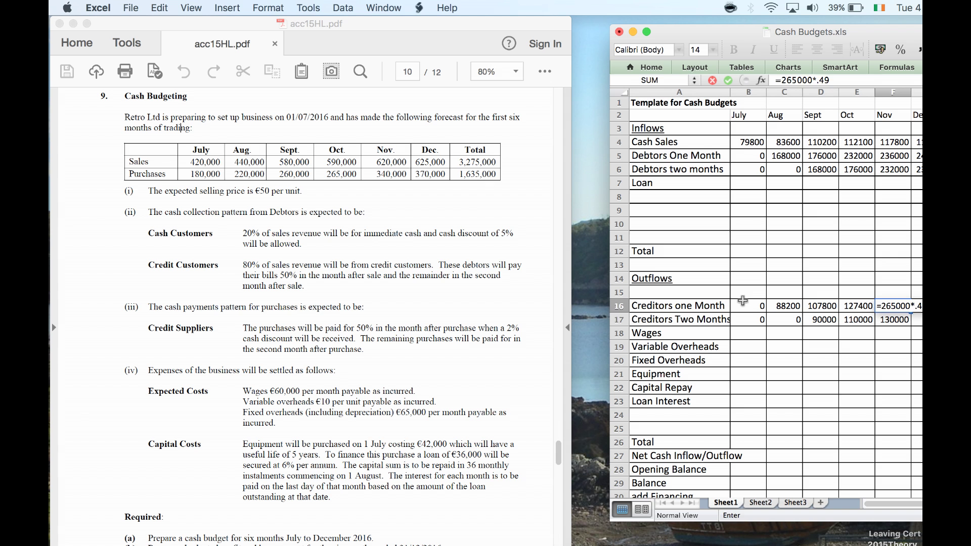
{"action": "key", "text": "Return"}
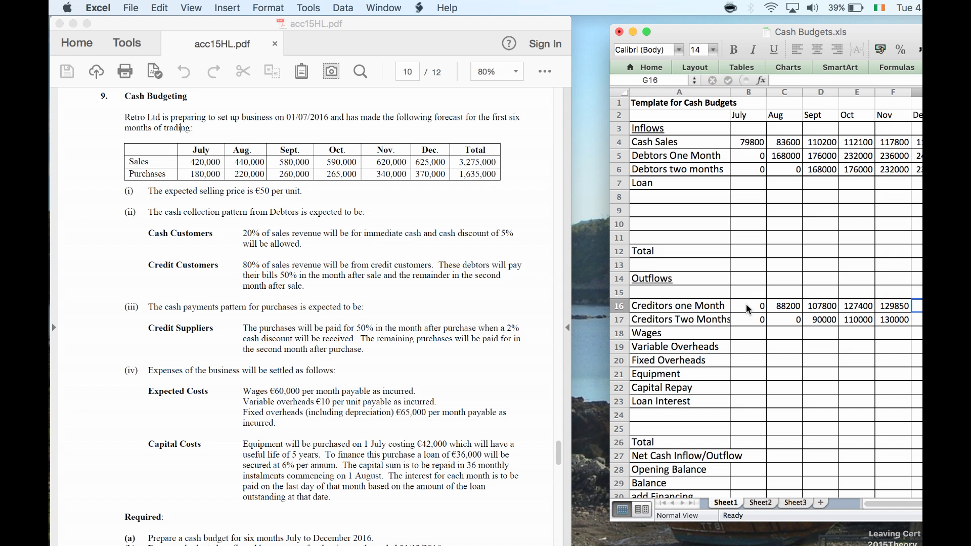
Enter December's Creditors Two Months payment in G17 as =265000*.5.
{"action": "type", "text": "=265000"}
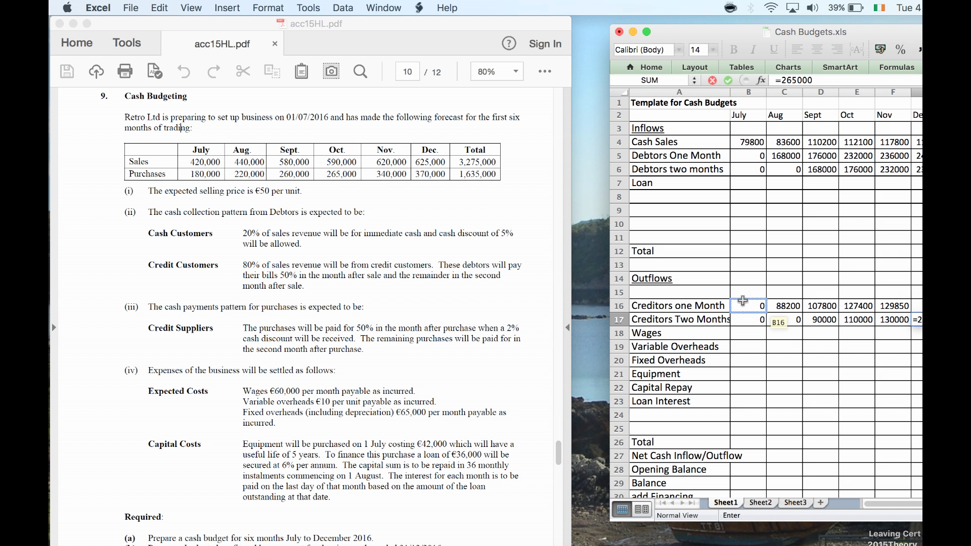
{"action": "type", "text": "*.5"}
{"action": "key", "text": "Return"}
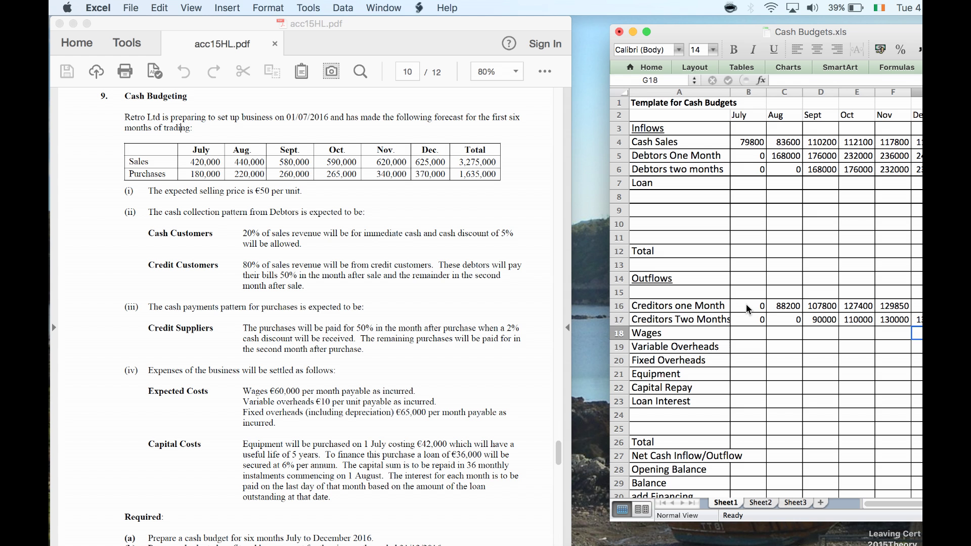
Enter December's Creditors one Month payment in G16 as =340000*.49.
{"action": "key", "text": "Up"}
{"action": "key", "text": "Up"}
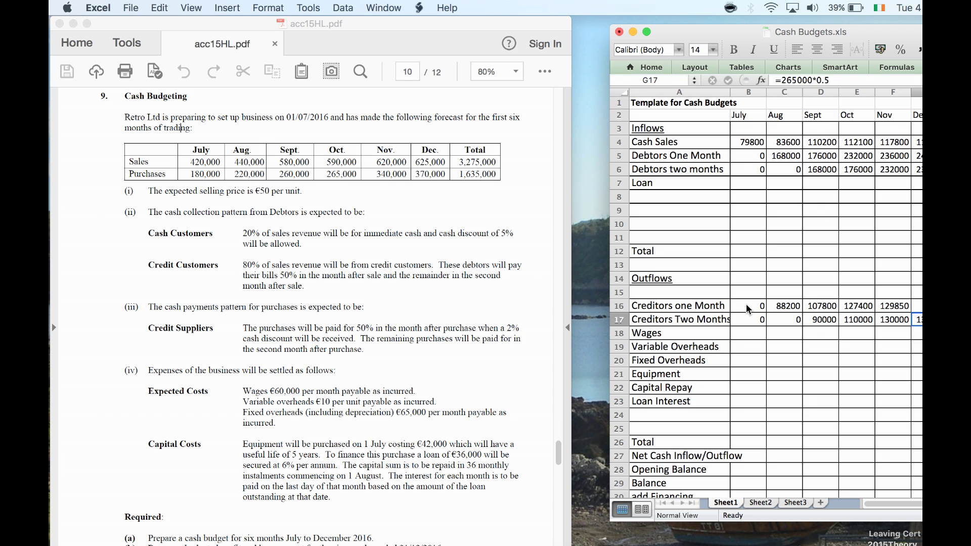
{"action": "type", "text": "=34"}
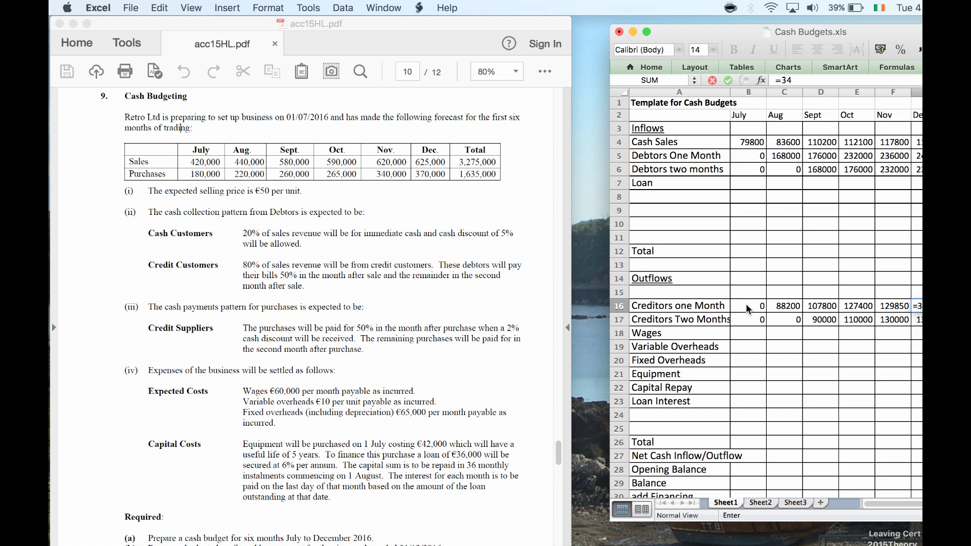
{"action": "type", "text": "0000*.49"}
{"action": "key", "text": "Return"}
Enter the Creditors Two Months payment falling after December in H17 as =340000*.5.
{"action": "type", "text": "="}
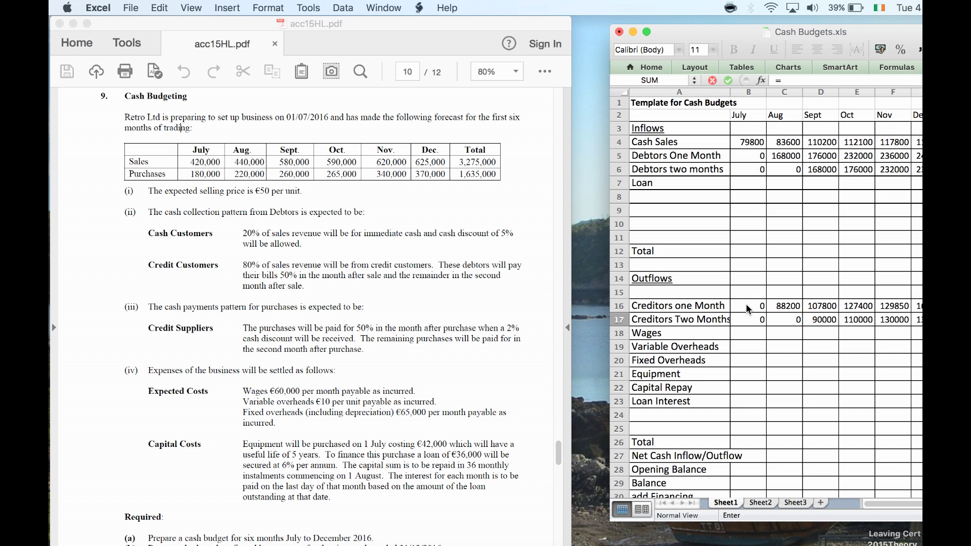
{"action": "type", "text": "340000*"}
{"action": "left_click", "coordinate": [744, 302]}
{"action": "type", "text": ".5"}
{"action": "key", "text": "Tab"}
Enter the Creditors one Month payment falling after December in H16 as =370000*.49.
{"action": "key", "text": "Up"}
{"action": "key", "text": "Left"}
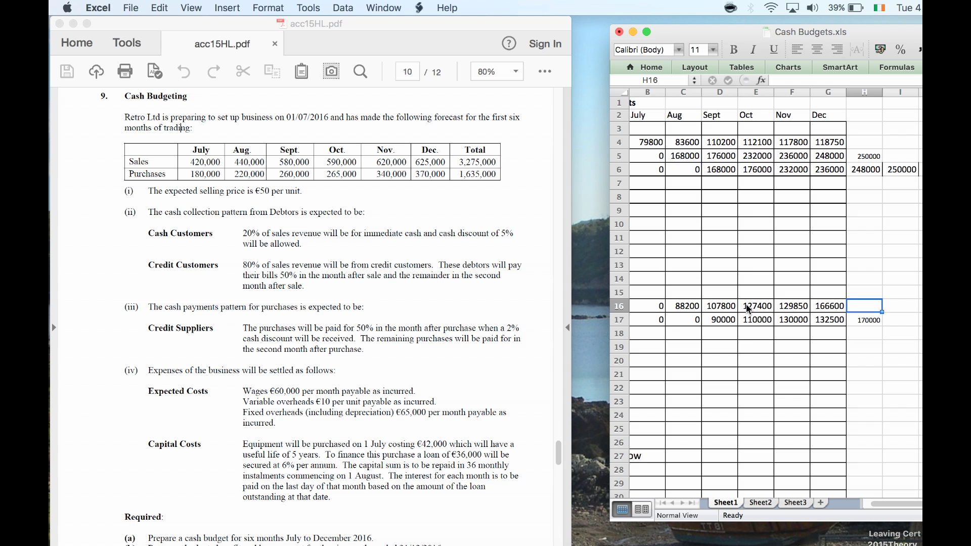
{"action": "type", "text": "="}
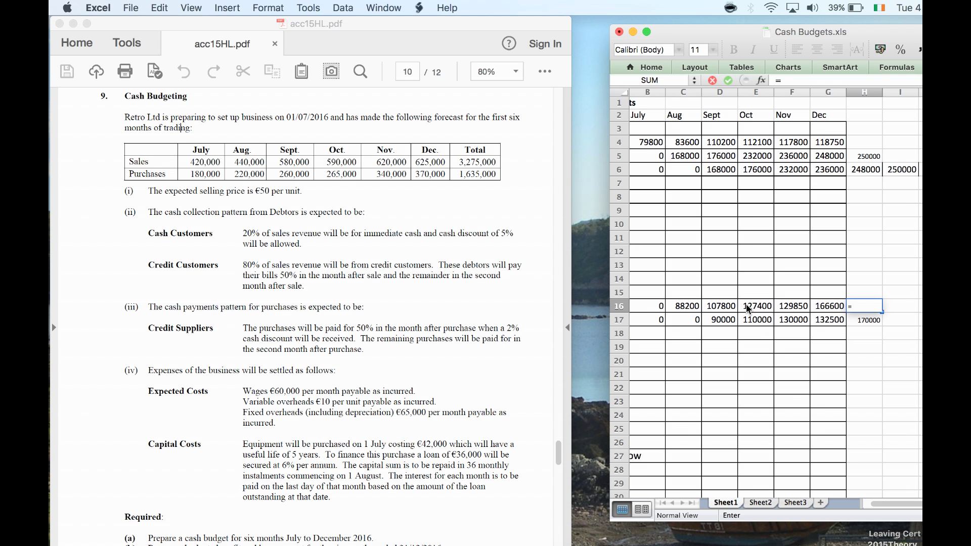
{"action": "type", "text": "370000*.4"}
{"action": "key", "text": "Tab"}
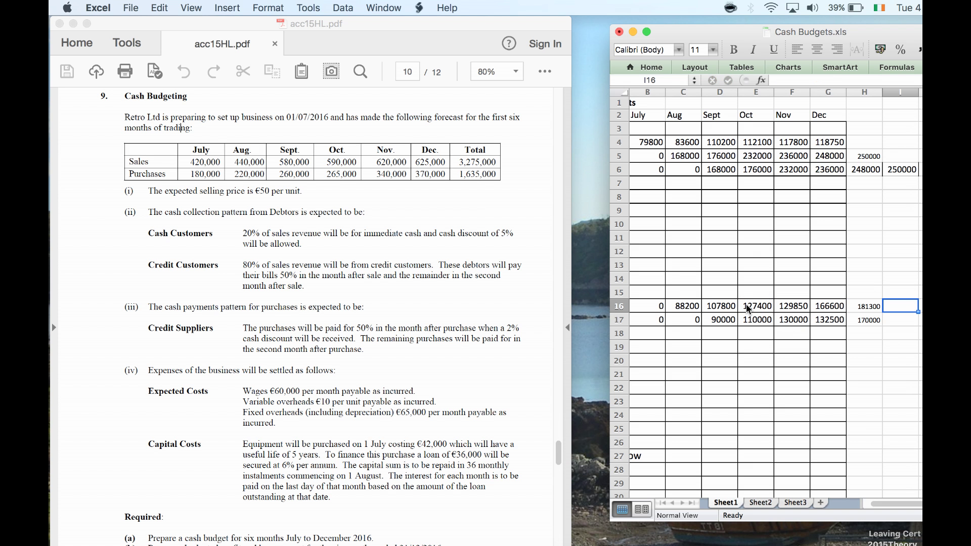
{"action": "key", "text": "Down"}
{"action": "type", "text": "=370*"}
{"action": "left_click", "coordinate": [748, 308]}
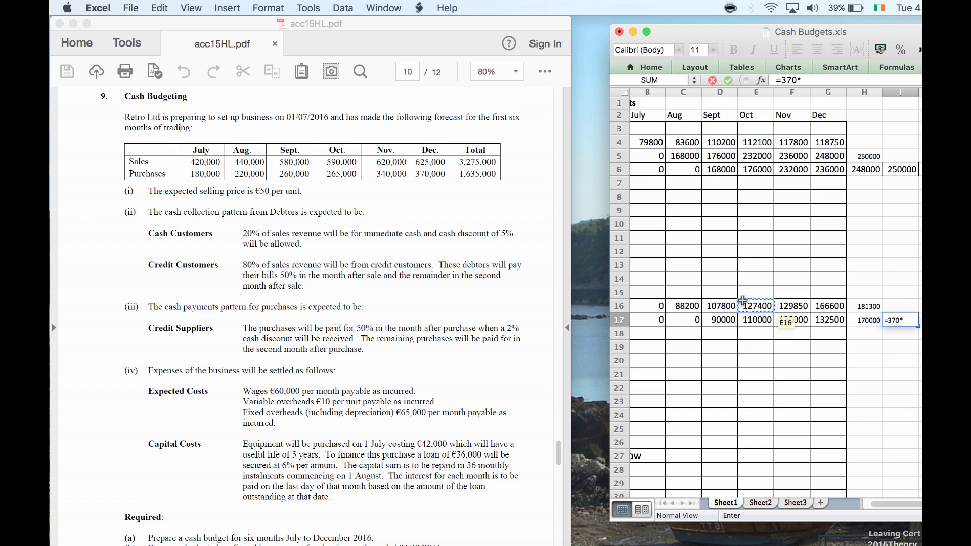
{"action": "key", "text": "Right"}
{"action": "key", "text": "Right"}
{"action": "key", "text": "Down"}
{"action": "key", "text": "Up"}
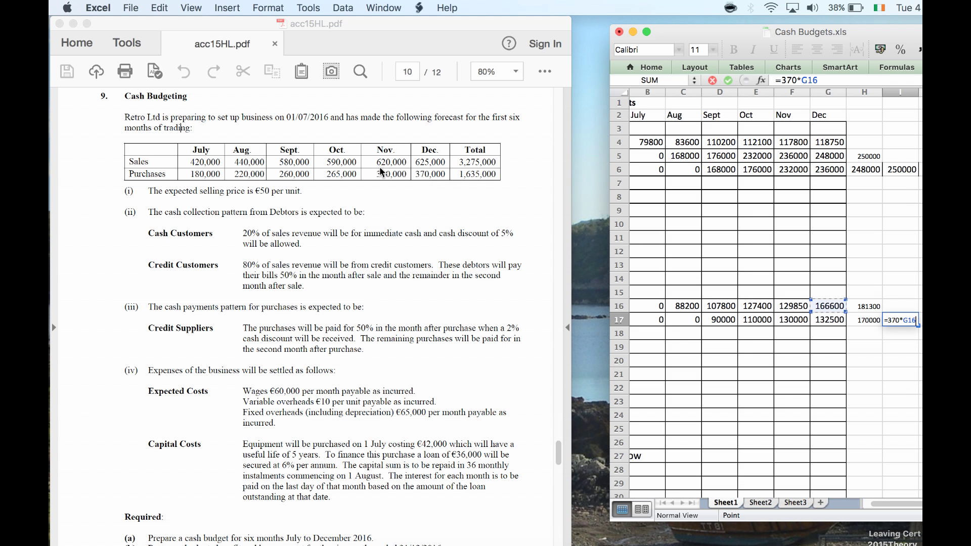
{"action": "key", "text": "Left"}
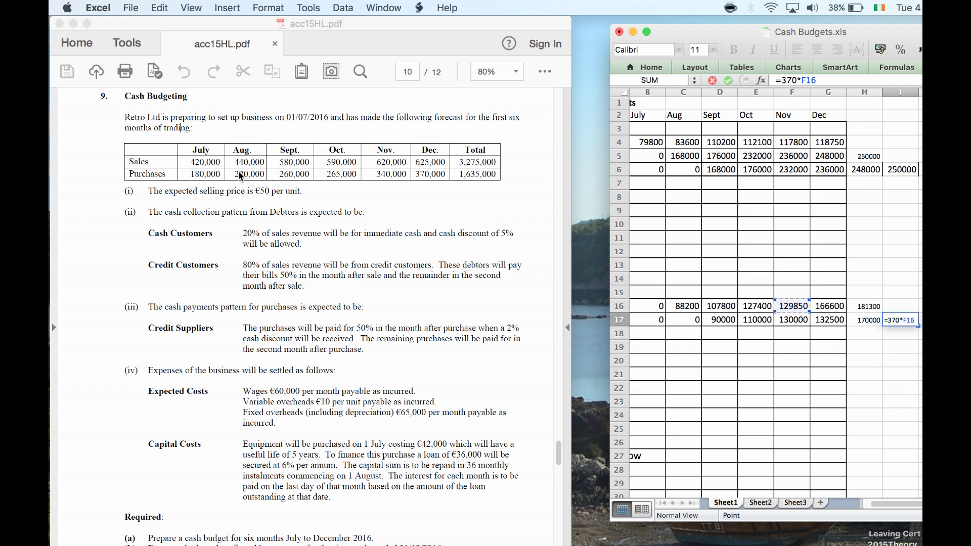
{"action": "key", "text": "Left"}
{"action": "key", "text": "Left"}
{"action": "key", "text": "Left"}
{"action": "key", "text": "Left"}
{"action": "key", "text": "Right"}
{"action": "key", "text": "BackSpace"}
{"action": "key", "text": "BackSpace"}
{"action": "key", "text": "BackSpace"}
{"action": "key", "text": "BackSpace"}
{"action": "key", "text": "BackSpace"}
{"action": "key", "text": "BackSpace"}
{"action": "key", "text": "BackSpace"}
{"action": "key", "text": "BackSpace"}
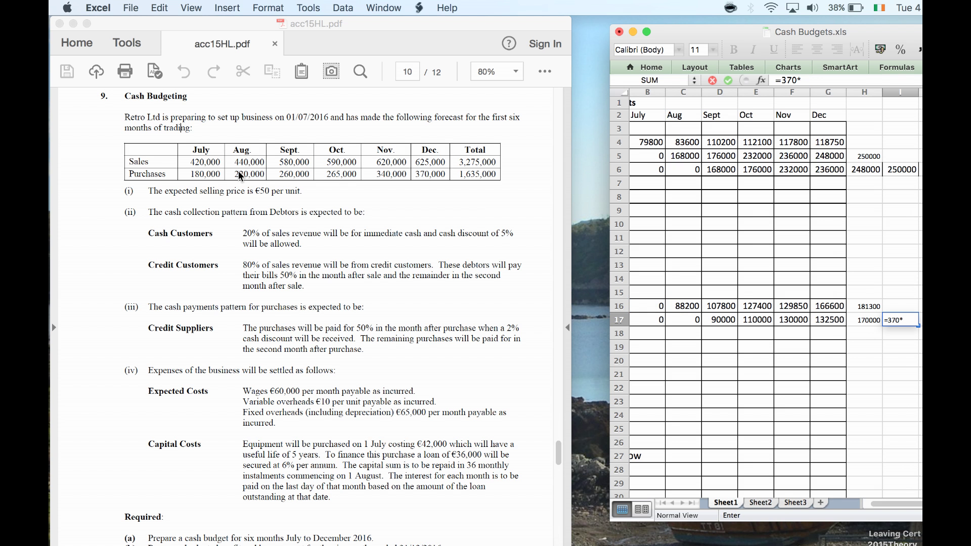
Review the monthly creditor payments in rows 16 and 17, ending on September's Creditors one Month formula in D16.
{"action": "key", "text": "Left"}
{"action": "key", "text": "Left"}
{"action": "key", "text": "Left"}
{"action": "key", "text": "Left"}
{"action": "key", "text": "Left"}
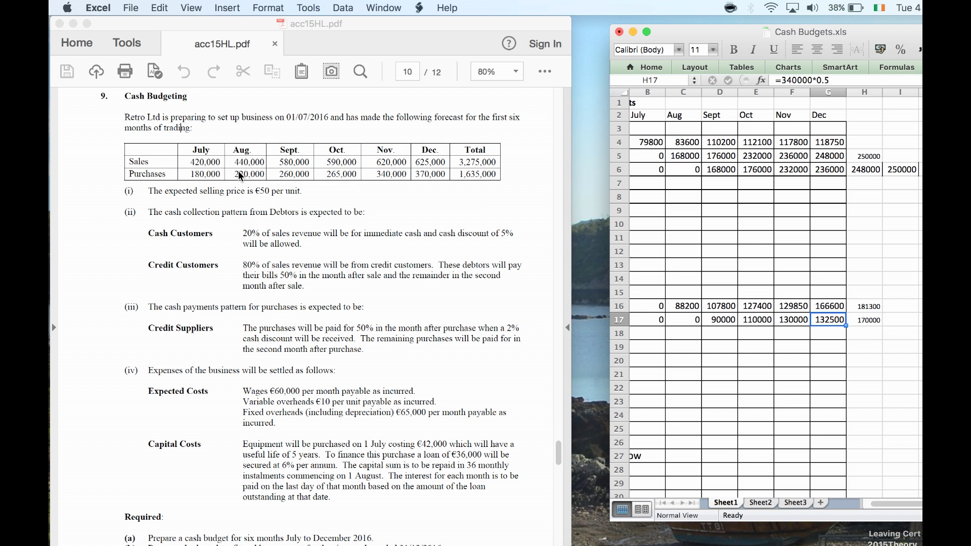
{"action": "key", "text": "Left"}
{"action": "key", "text": "Up"}
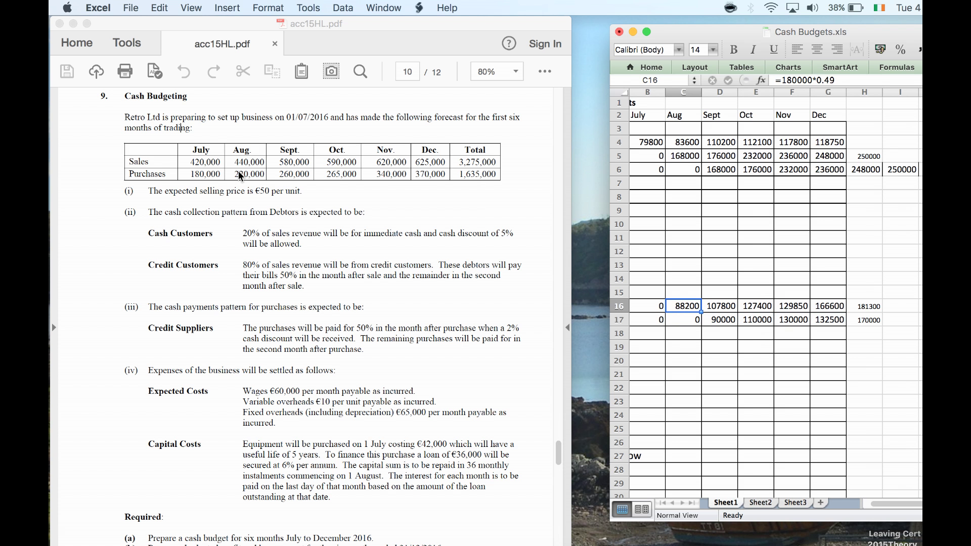
{"action": "key", "text": "Left"}
{"action": "key", "text": "Right"}
{"action": "key", "text": "Right"}
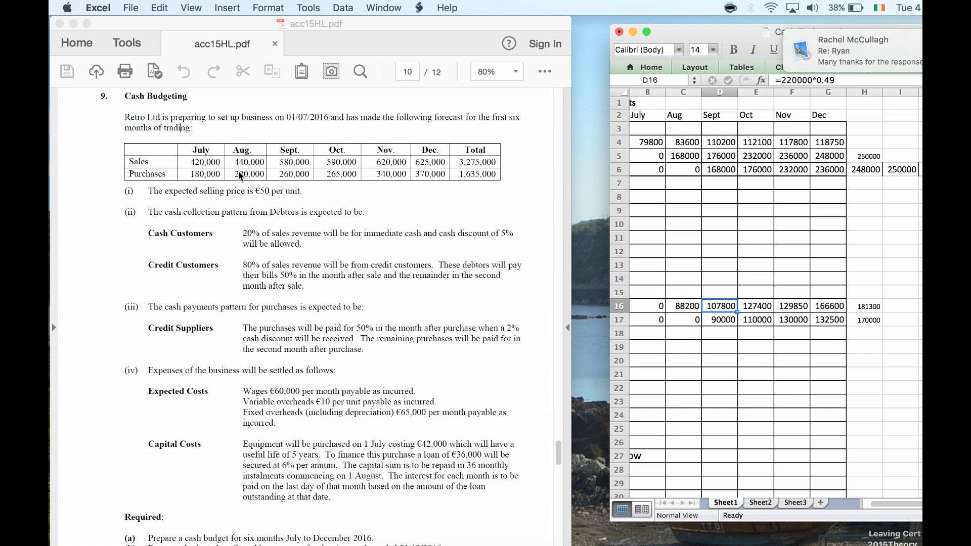
Check the remaining Creditors one Month formulas in row 16 and enter =370000*.5 in I17 as the final Creditors Two Months payment.
{"action": "key", "text": "Right"}
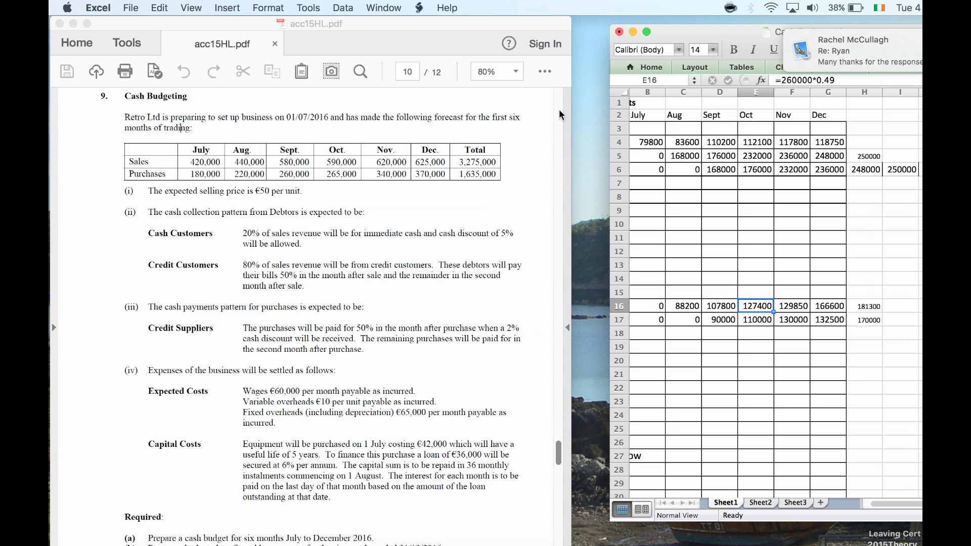
{"action": "key", "text": "Right"}
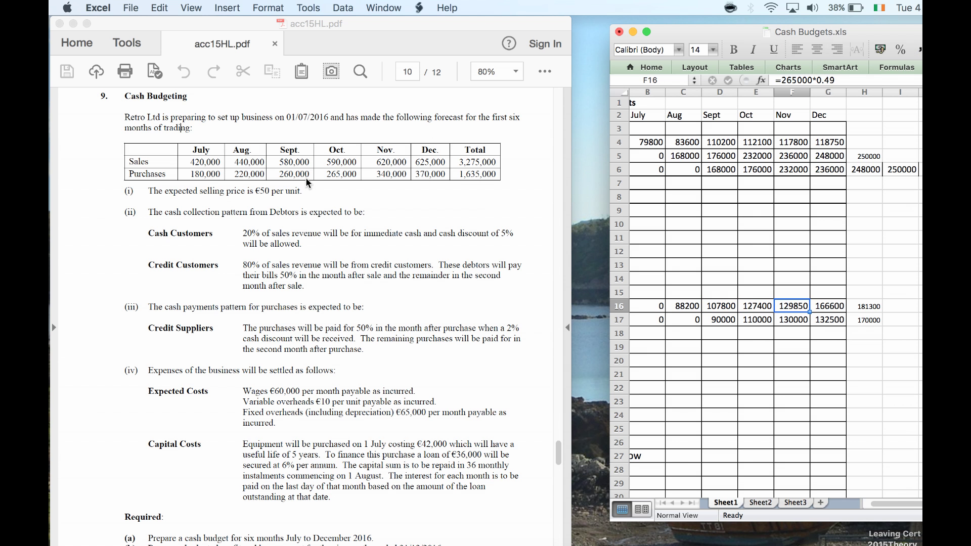
{"action": "key", "text": "Right"}
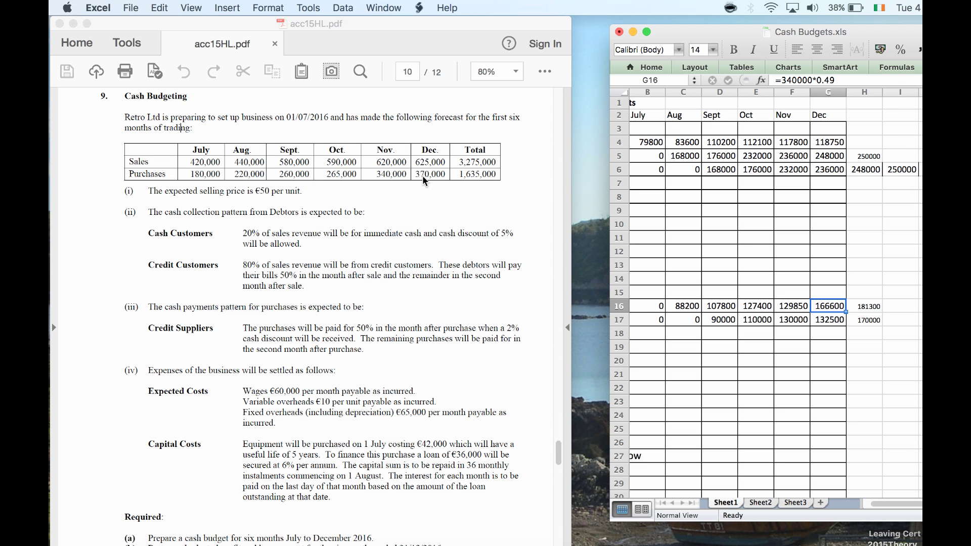
{"action": "key", "text": "Right"}
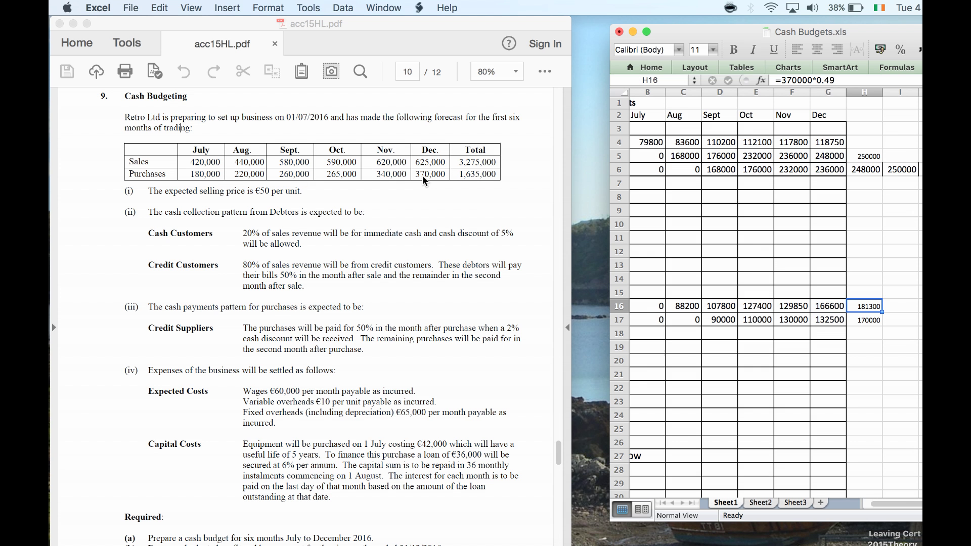
{"action": "key", "text": "Left"}
{"action": "key", "text": "Right"}
{"action": "key", "text": "Right"}
{"action": "key", "text": "Down"}
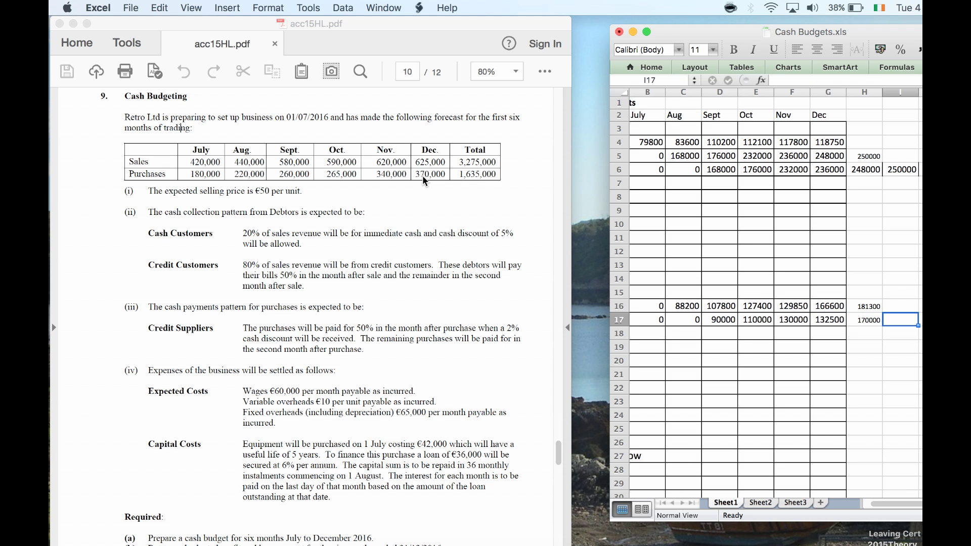
{"action": "type", "text": "=370"}
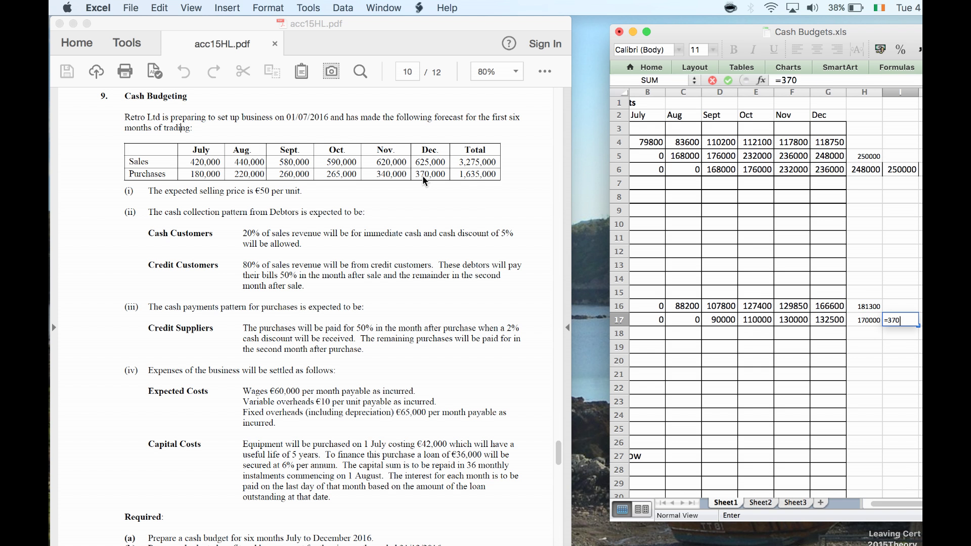
{"action": "type", "text": "000*.5"}
{"action": "key", "text": "Return"}
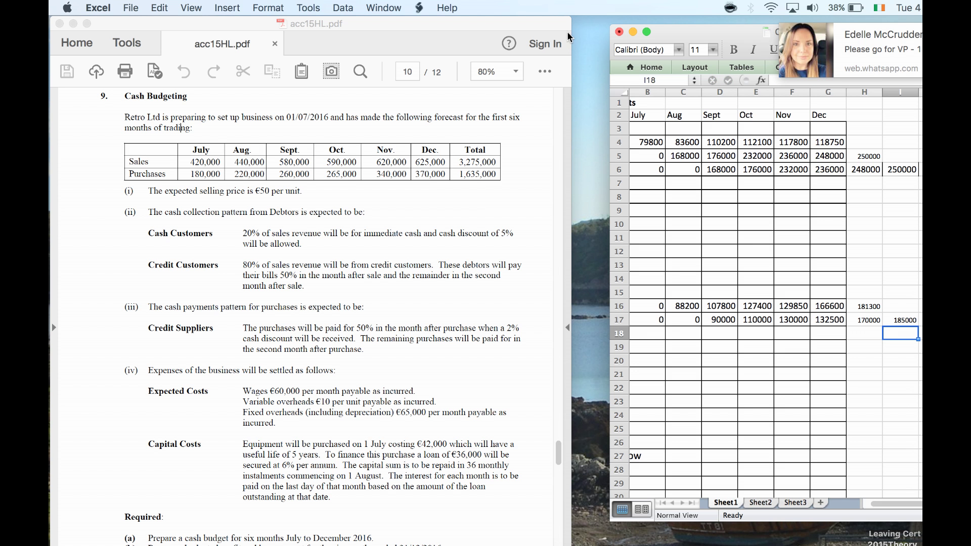
Enter July's Wages in B18 as 60000.
{"action": "left_click", "coordinate": [584, 84]}
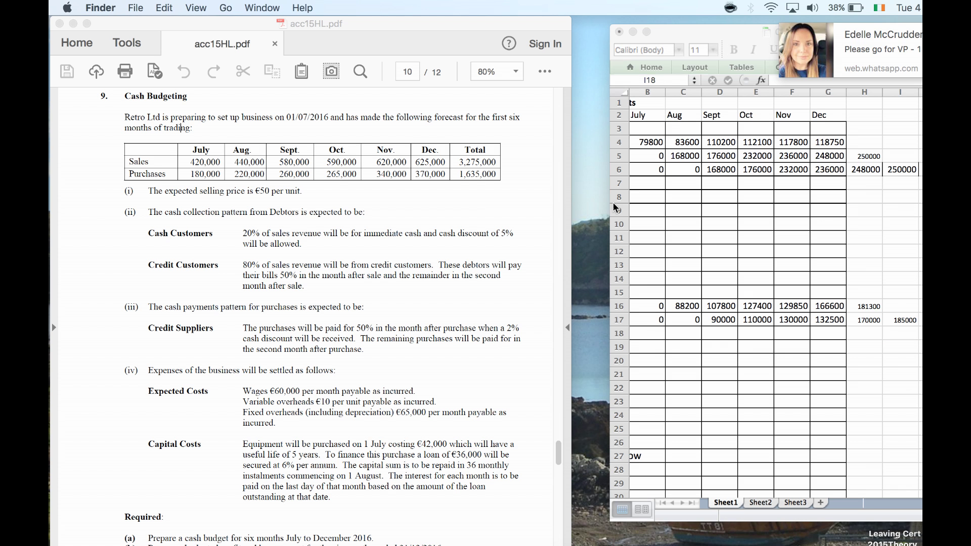
{"action": "left_click", "coordinate": [663, 343]}
{"action": "key", "text": "Left"}
{"action": "key", "text": "Left"}
{"action": "key", "text": "Left"}
{"action": "key", "text": "Left"}
{"action": "key", "text": "Left"}
{"action": "key", "text": "Left"}
{"action": "key", "text": "Left"}
{"action": "key", "text": "Left"}
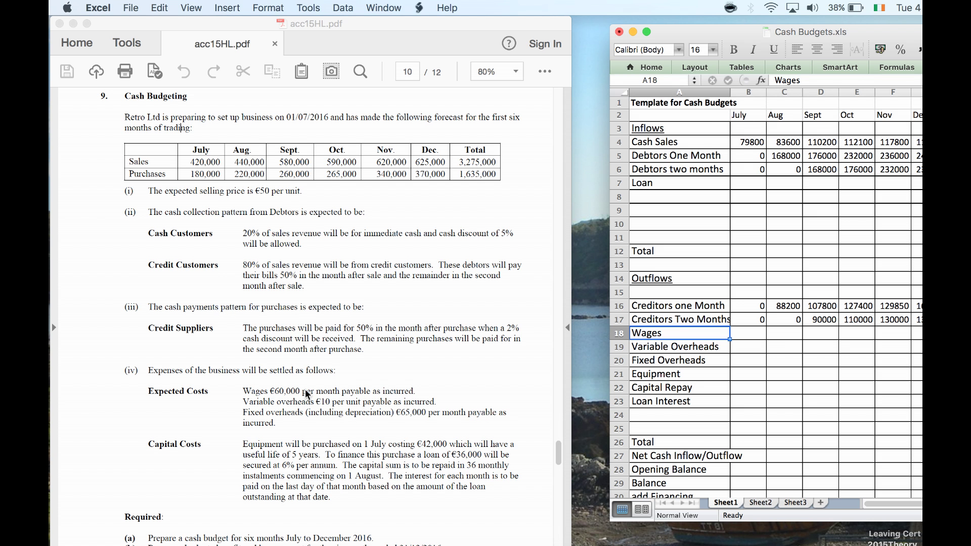
{"action": "key", "text": "Right"}
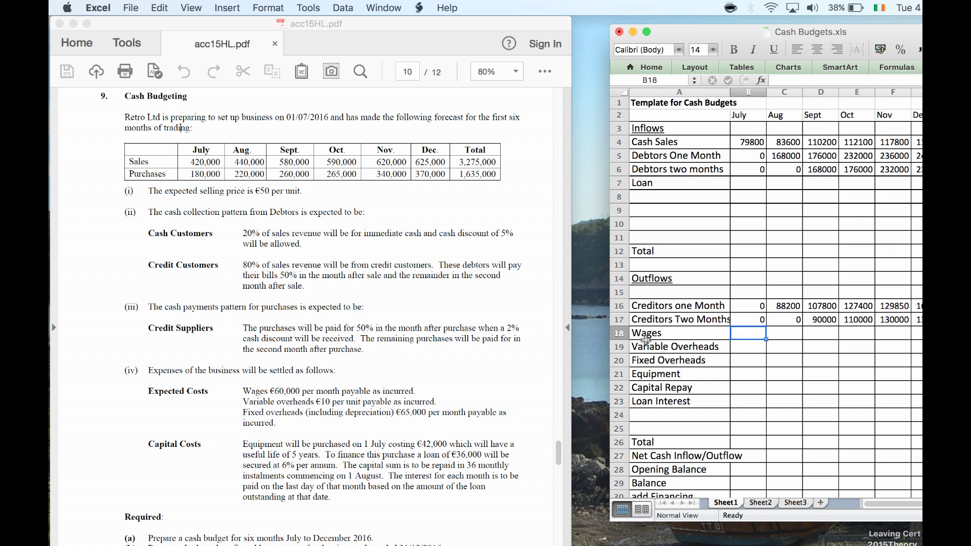
{"action": "type", "text": "60000"}
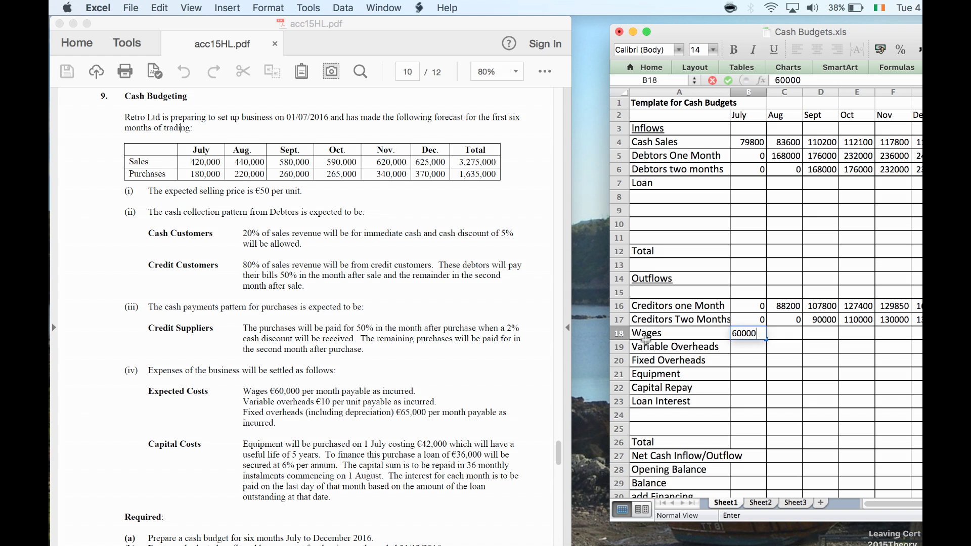
{"action": "key", "text": "Right"}
Fill Wages for August, September and October in C18:E18 with the previous-month references =B18, =C18 and =D18.
{"action": "type", "text": "=b18"}
{"action": "key", "text": "Right"}
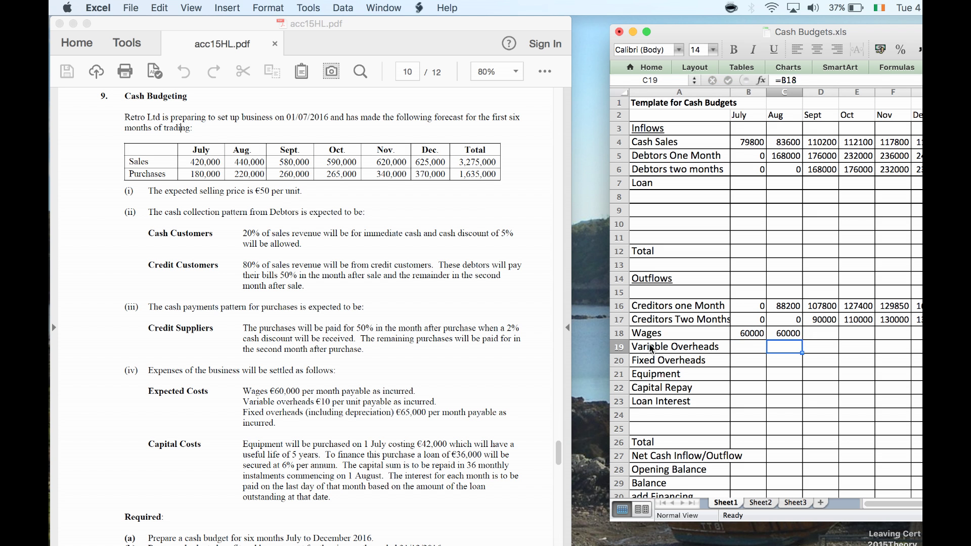
{"action": "type", "text": "=c18"}
{"action": "key", "text": "Right"}
{"action": "type", "text": "=d18"}
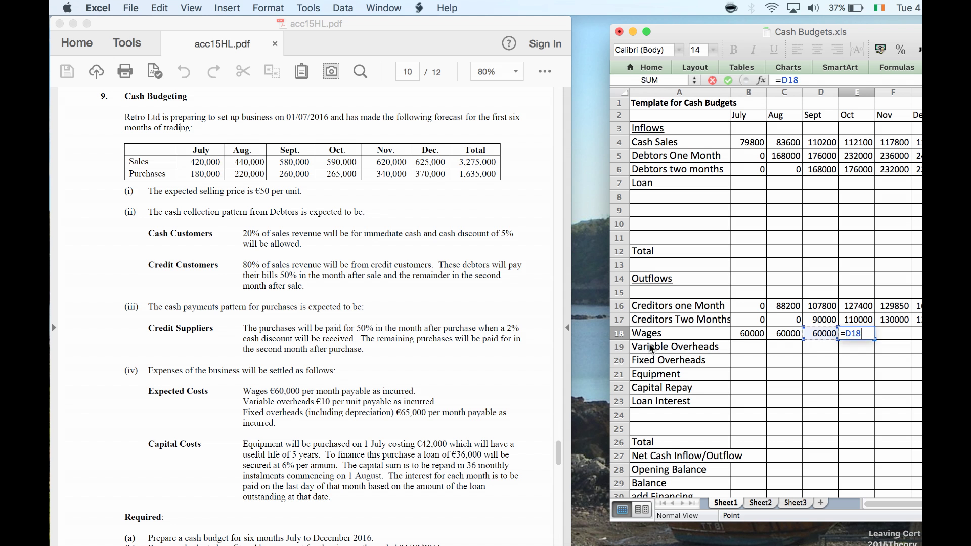
{"action": "key", "text": "Return"}
Fill November's and December's Wages in F18 and G18 with the references =E18 and =F18.
{"action": "key", "text": "Up"}
{"action": "key", "text": "Right"}
{"action": "type", "text": "=e18"}
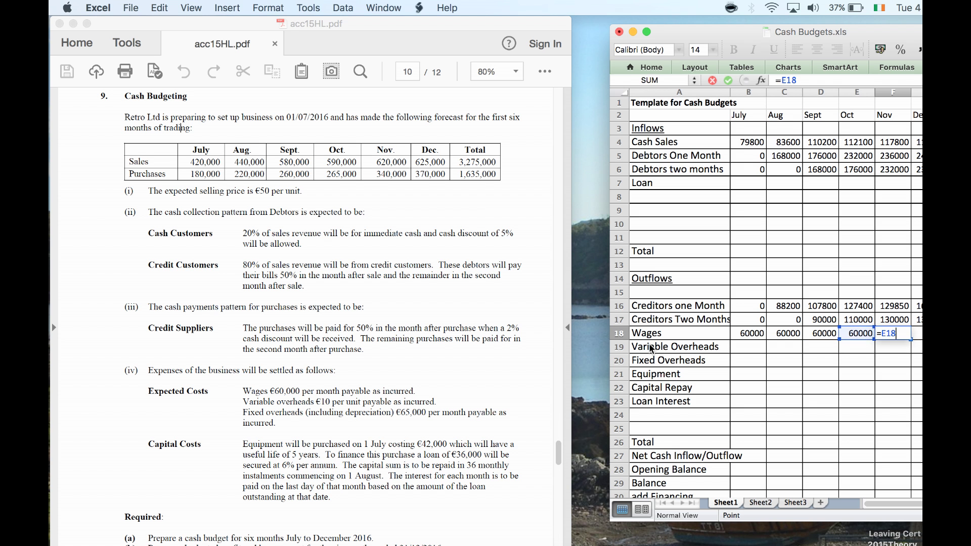
{"action": "key", "text": "Return"}
{"action": "key", "text": "Up"}
{"action": "key", "text": "Right"}
{"action": "type", "text": "=f18"}
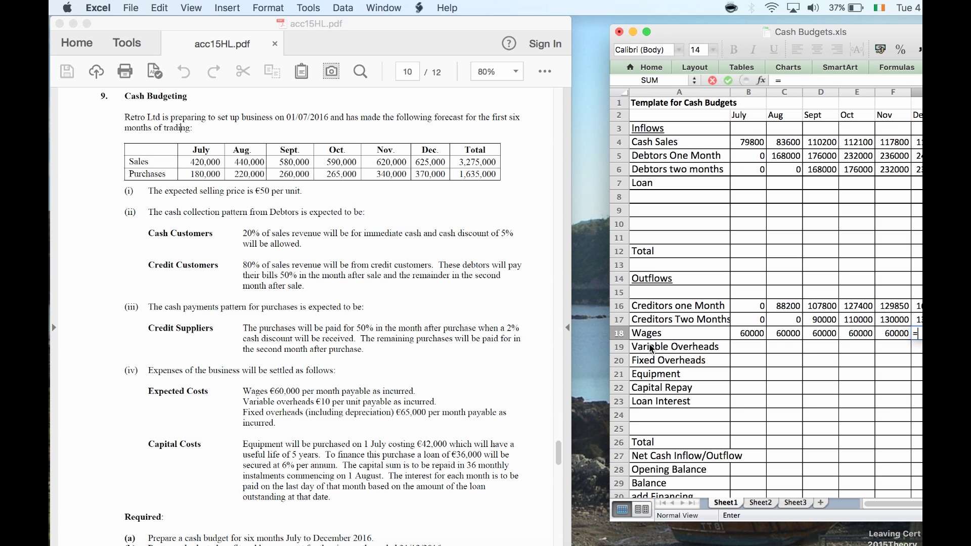
{"action": "key", "text": "Return"}
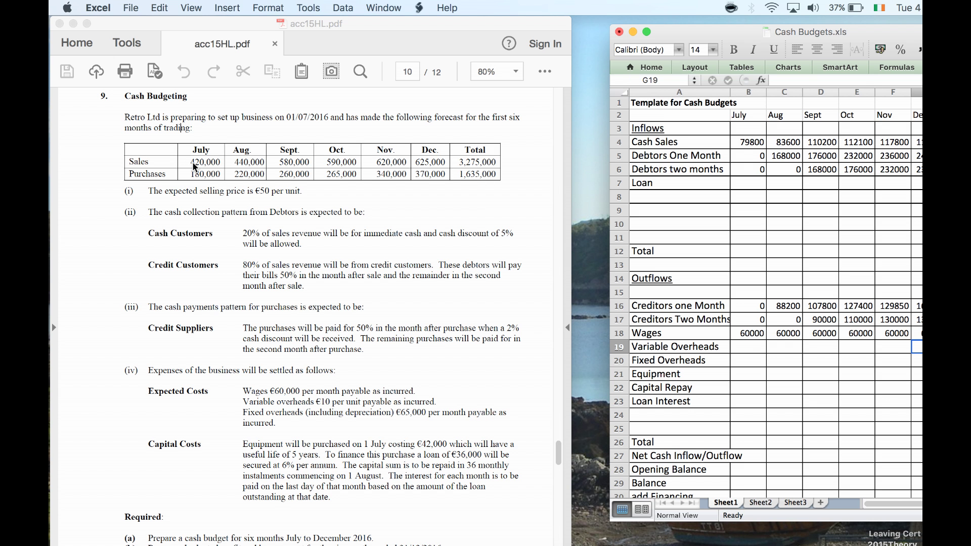
Enter July's Variable Overheads in B19 as =420000/5.
{"action": "key", "text": "Left"}
{"action": "key", "text": "Left"}
{"action": "key", "text": "Left"}
{"action": "key", "text": "Left"}
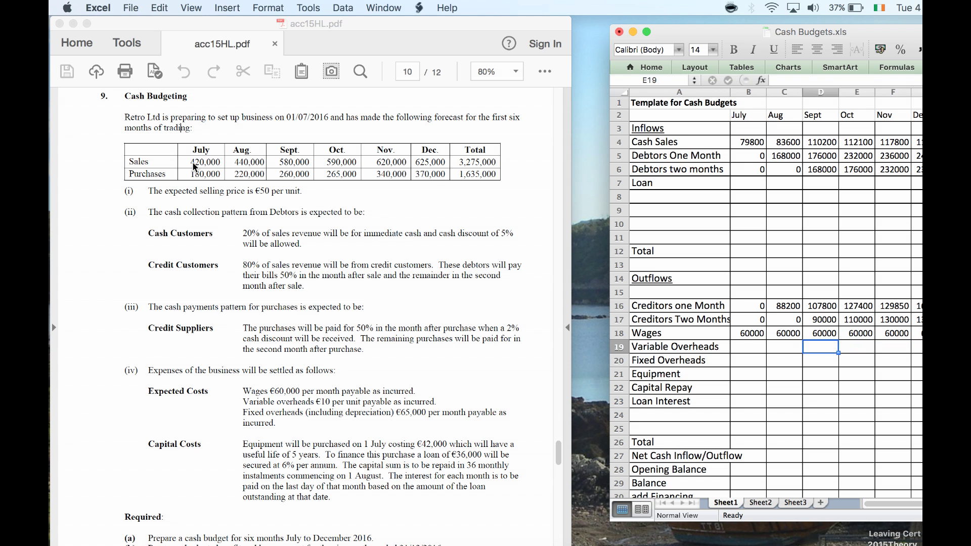
{"action": "key", "text": "Left"}
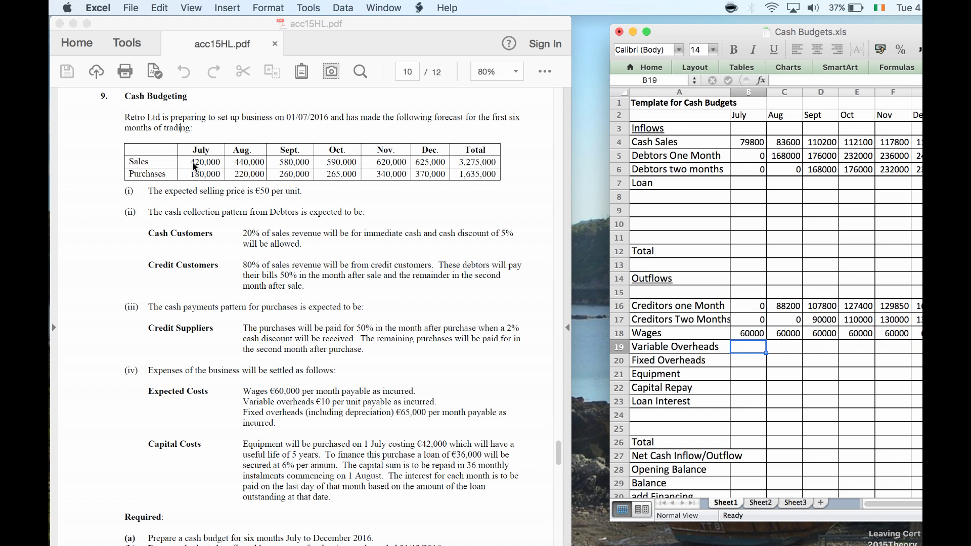
{"action": "type", "text": "=420000/"}
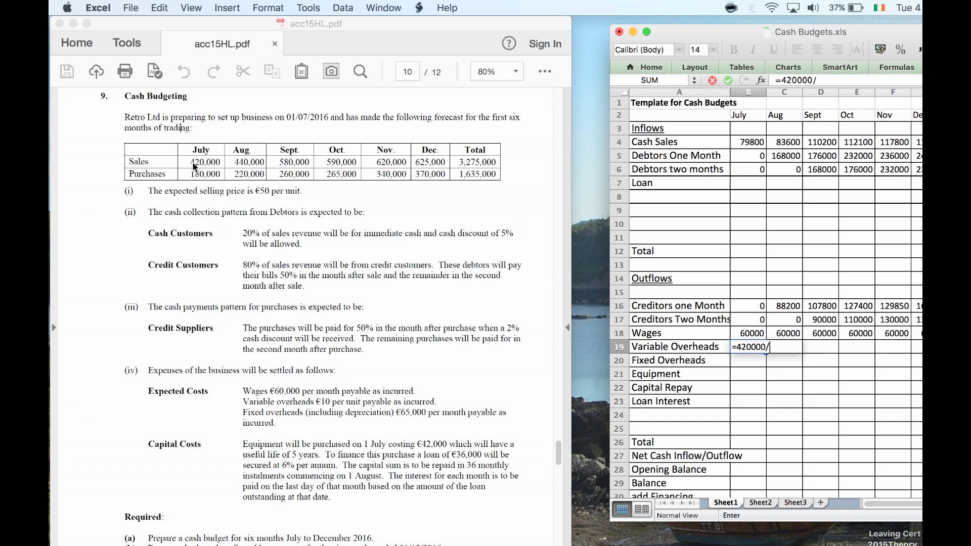
{"action": "type", "text": "5"}
{"action": "key", "text": "Tab"}
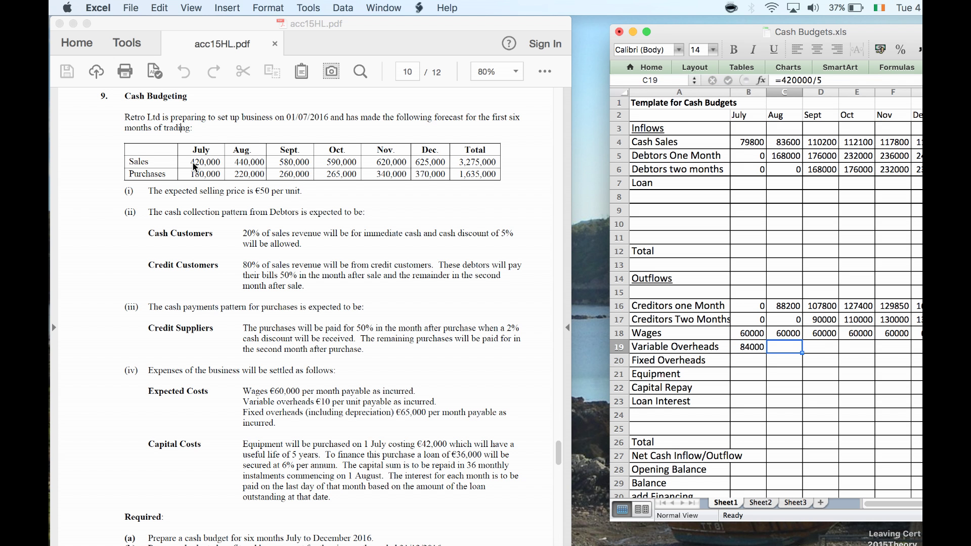
Enter Variable Overheads for August, September and October in C19:E19 as =440000/5, =580000/5 and =590000/5.
{"action": "type", "text": "=4"}
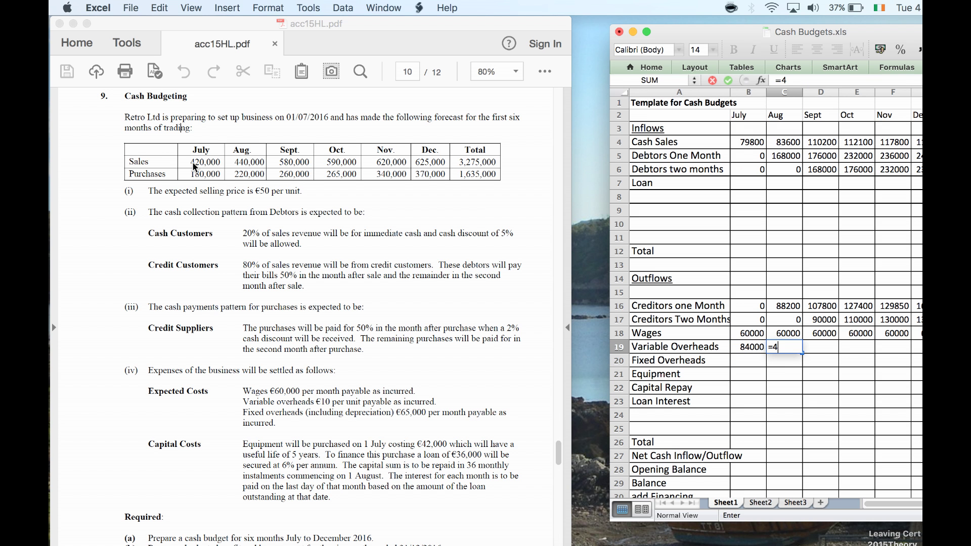
{"action": "type", "text": "40000/5"}
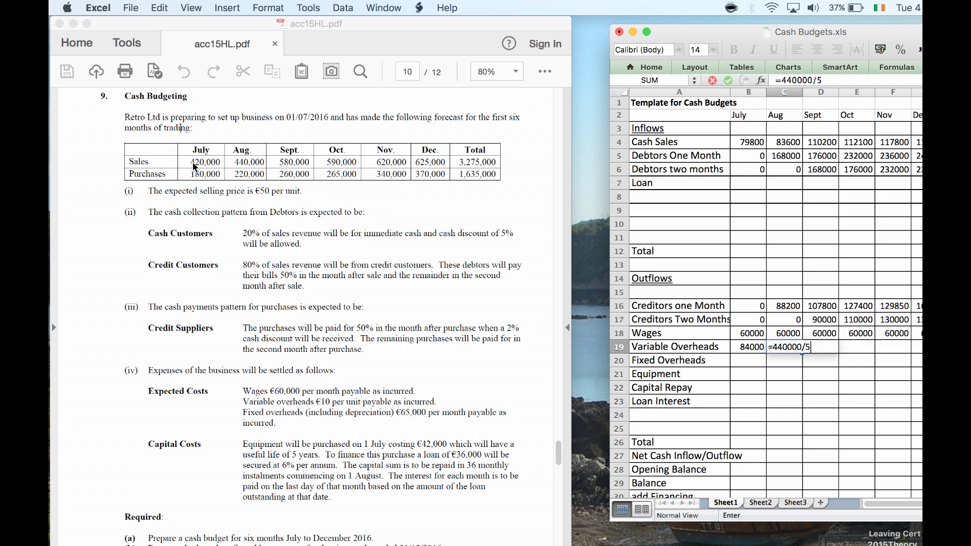
{"action": "key", "text": "Tab"}
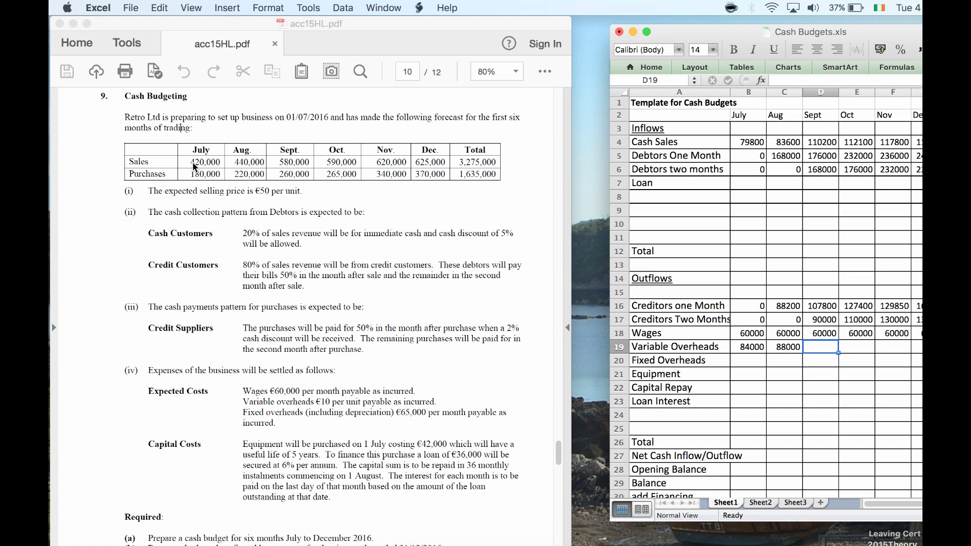
{"action": "type", "text": "=580000/5"}
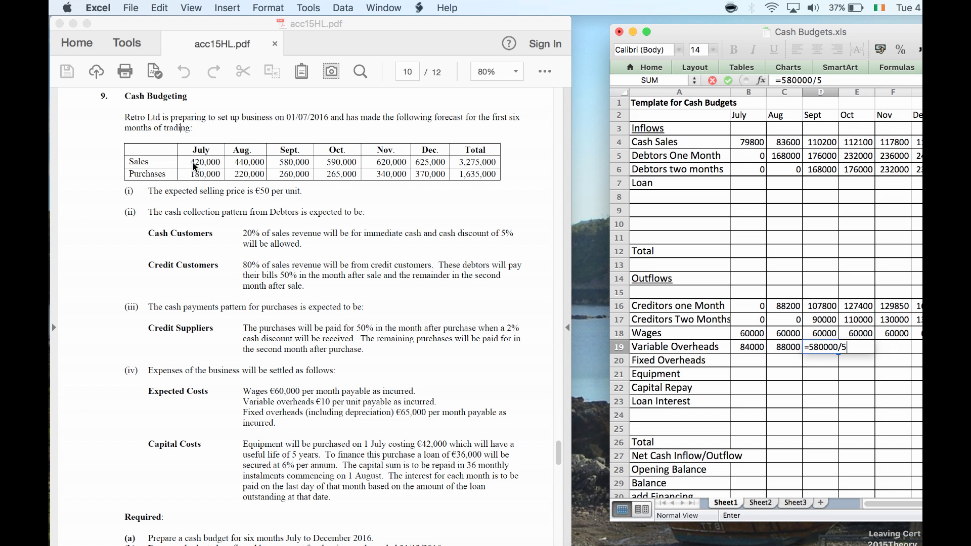
{"action": "key", "text": "Tab"}
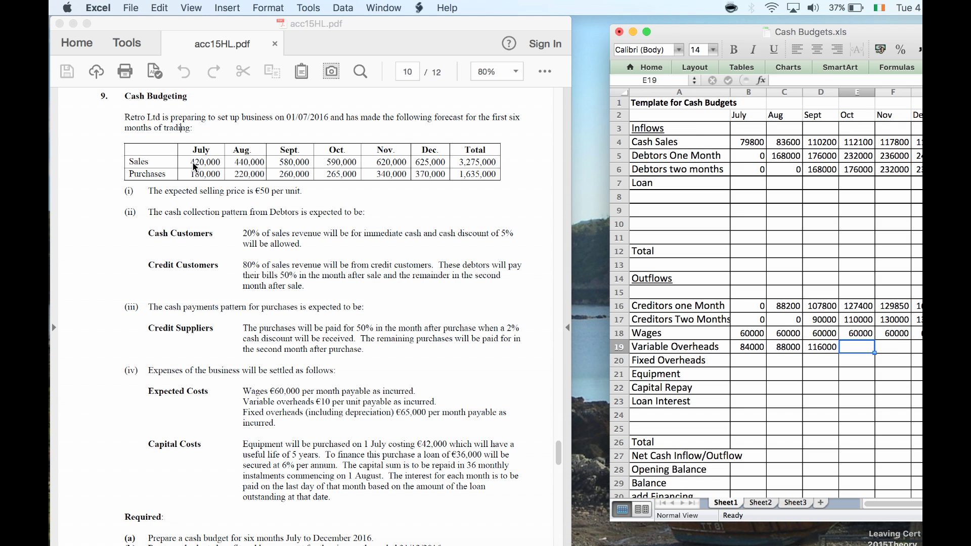
{"action": "type", "text": "="}
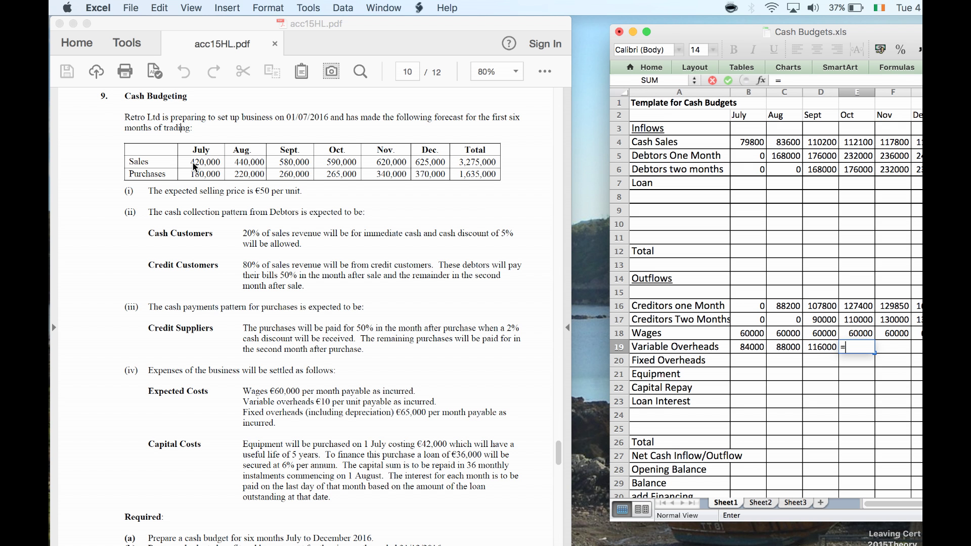
{"action": "type", "text": "590000/5"}
{"action": "key", "text": "Return"}
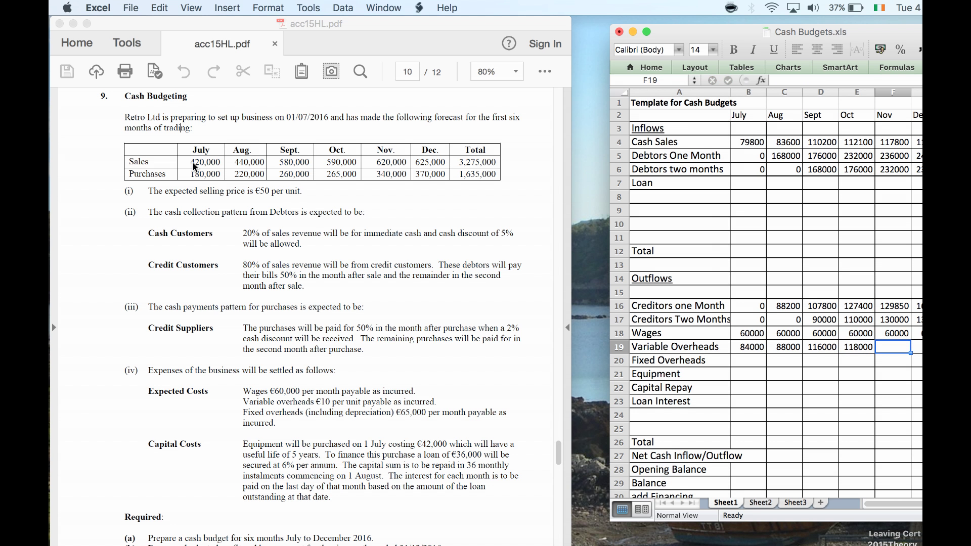
Enter November's and December's Variable Overheads in F19 and G19 as =620000/5 and =625000/5.
{"action": "type", "text": "="}
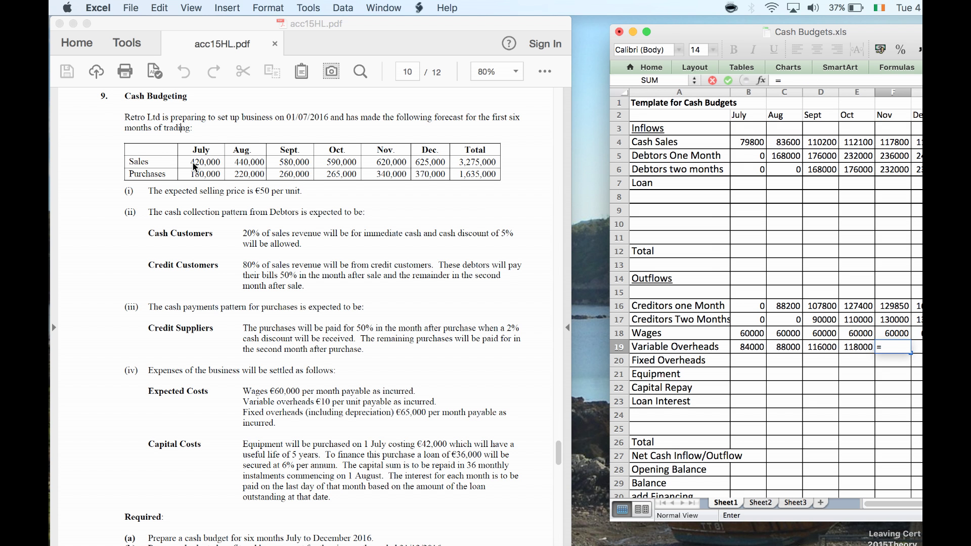
{"action": "type", "text": "620000"}
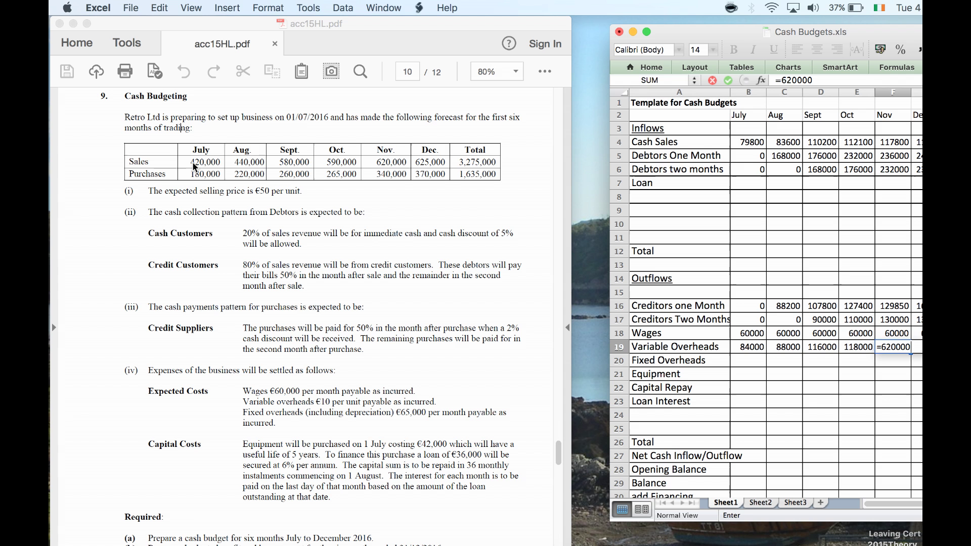
{"action": "type", "text": "/5"}
{"action": "key", "text": "Return"}
{"action": "key", "text": "Up"}
{"action": "key", "text": "Right"}
{"action": "type", "text": "=625000/5"}
{"action": "key", "text": "Return"}
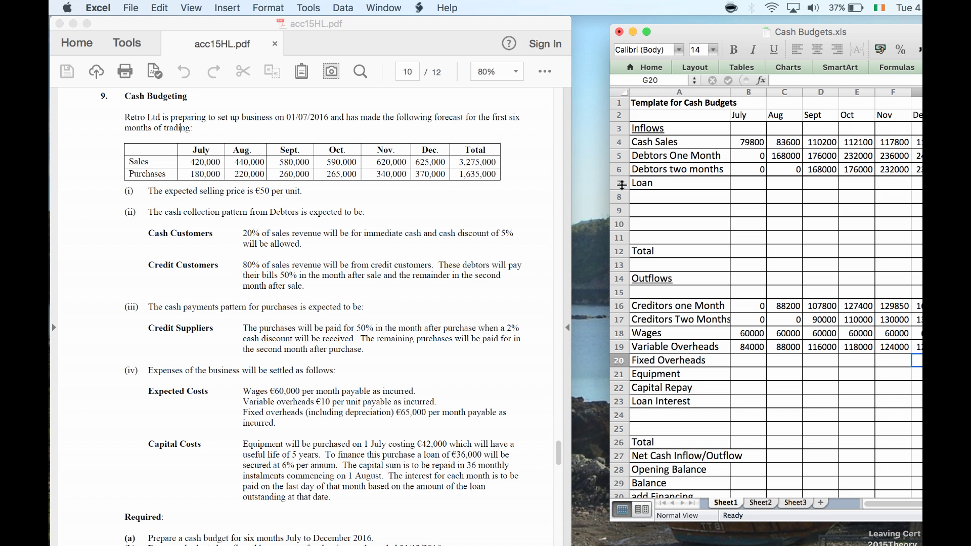
Enter July's Equipment purchase in B21 as 42000.
{"action": "left_click", "coordinate": [736, 370]}
{"action": "type", "text": "42000"}
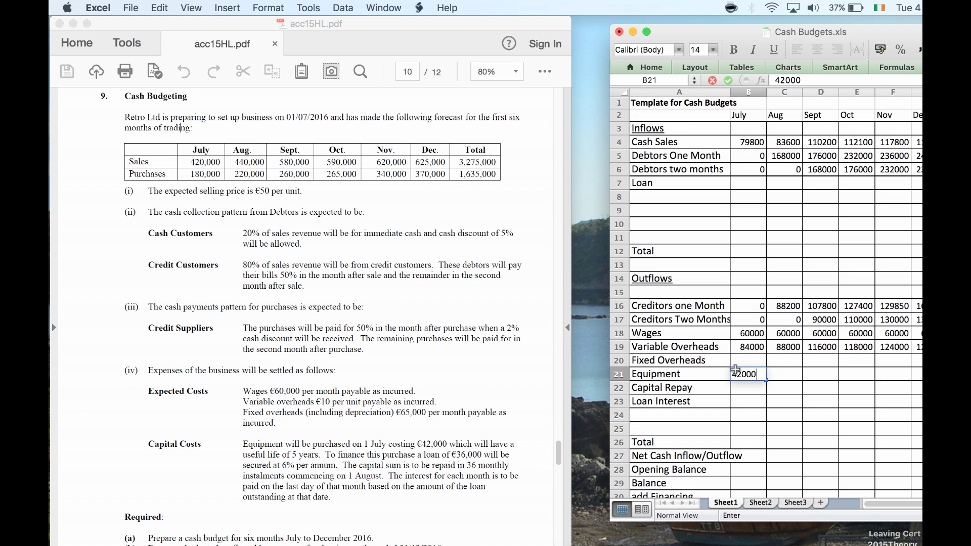
{"action": "key", "text": "Return"}
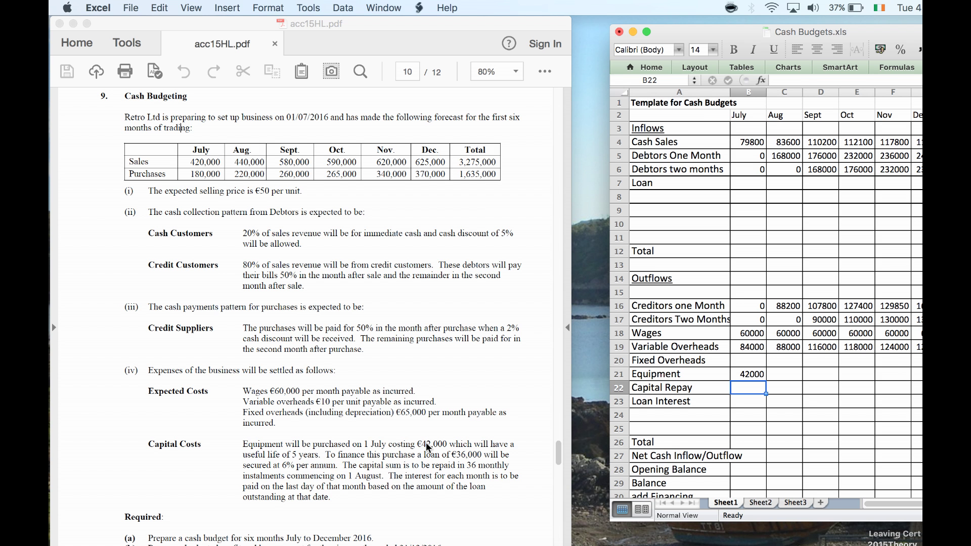
Add the depreciation working note "Deprec 42000/60" in I22, beside the budget table.
{"action": "key", "text": "Right"}
{"action": "key", "text": "Right"}
{"action": "key", "text": "Right"}
{"action": "key", "text": "Right"}
{"action": "key", "text": "Right"}
{"action": "key", "text": "Right"}
{"action": "key", "text": "Right"}
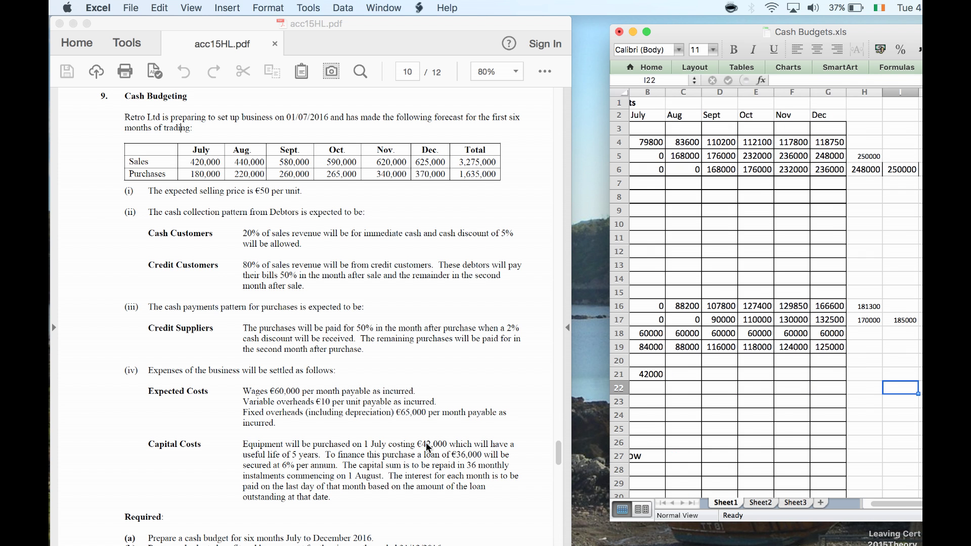
{"action": "type", "text": "Deprec"}
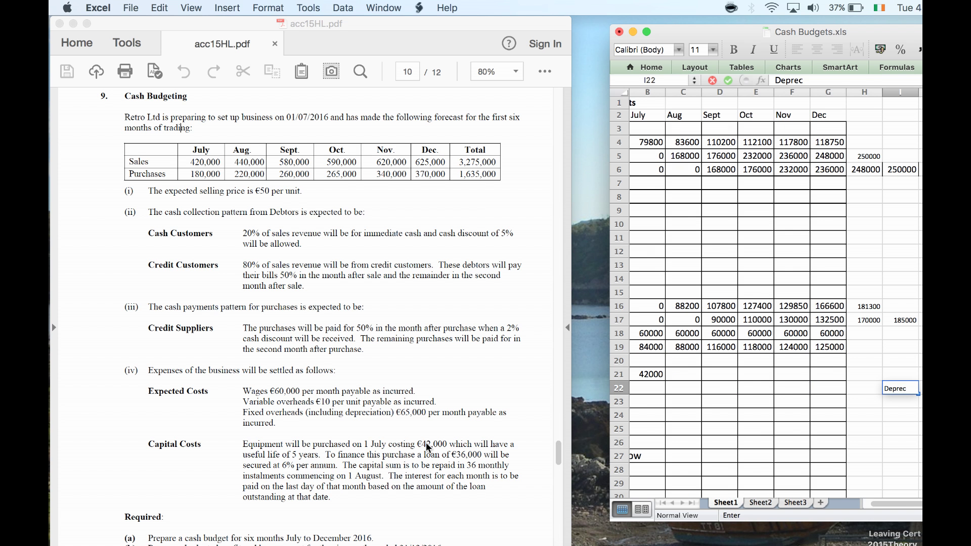
{"action": "type", "text": " 42000/60"}
{"action": "key", "text": "Return"}
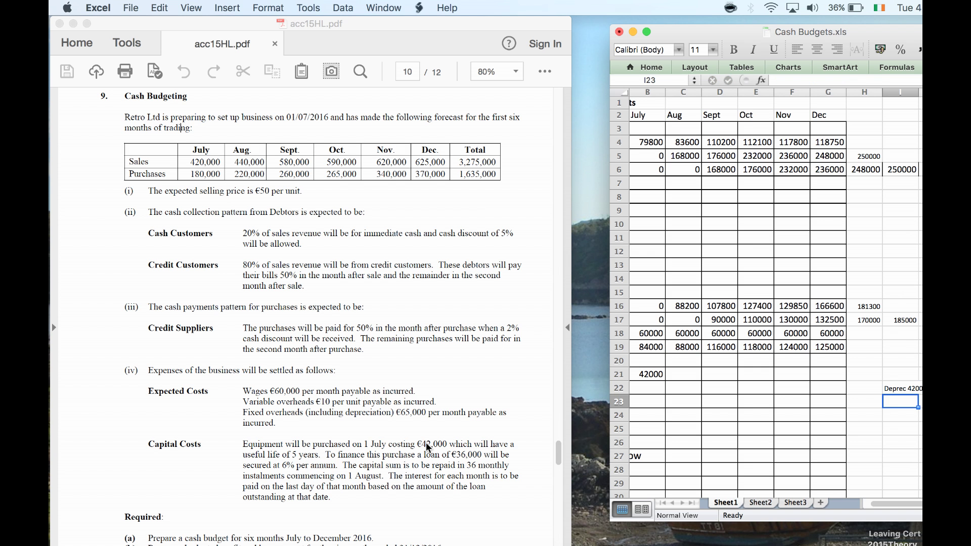
Calculate the monthly depreciation in I23, beneath the depreciation note, as =42000/60.
{"action": "type", "text": "="}
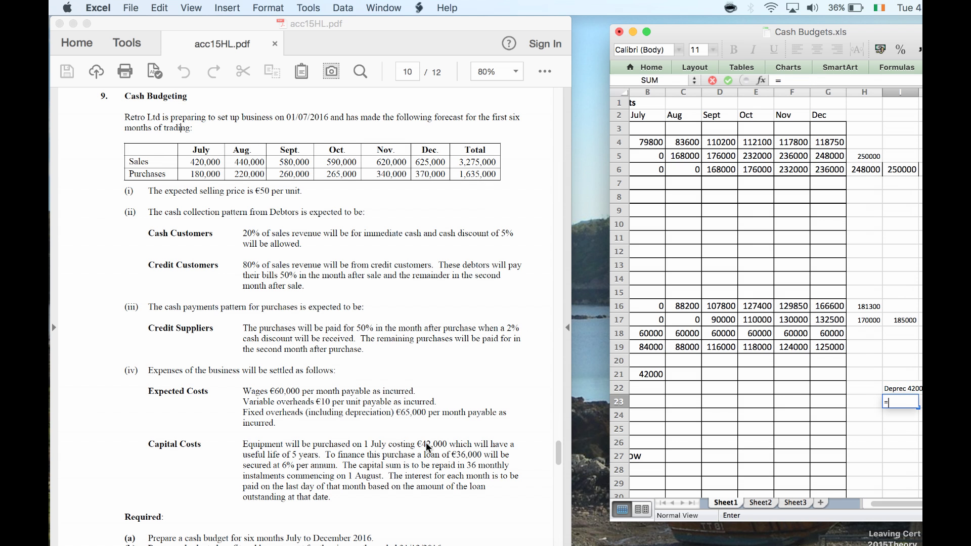
{"action": "type", "text": "42000/60"}
{"action": "key", "text": "Return"}
{"action": "key", "text": "Up"}
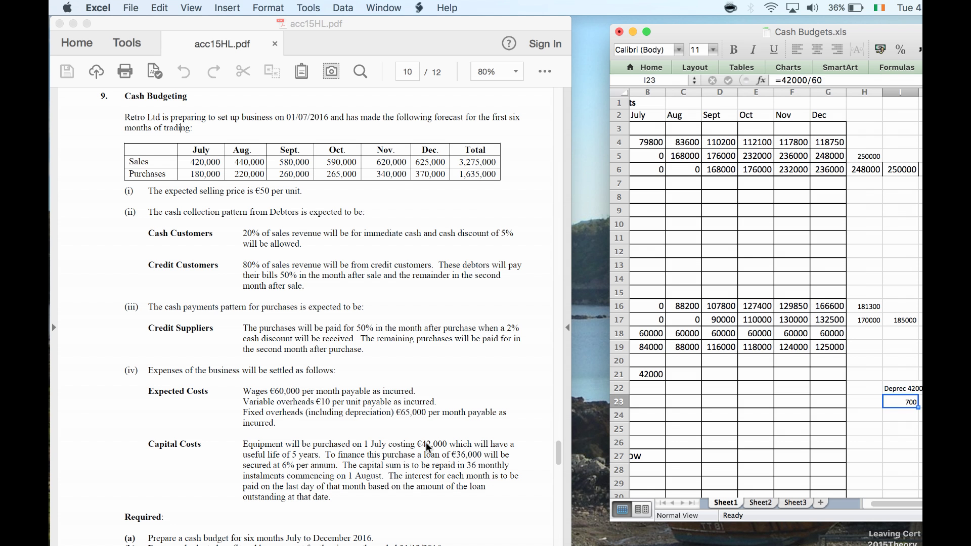
Enter July's Fixed Overheads net of depreciation in B20 as =65000-700.
{"action": "key", "text": "Left"}
{"action": "key", "text": "Left"}
{"action": "key", "text": "Left"}
{"action": "key", "text": "Left"}
{"action": "key", "text": "Left"}
{"action": "key", "text": "Left"}
{"action": "key", "text": "Left"}
{"action": "key", "text": "Left"}
{"action": "key", "text": "Up"}
{"action": "key", "text": "Up"}
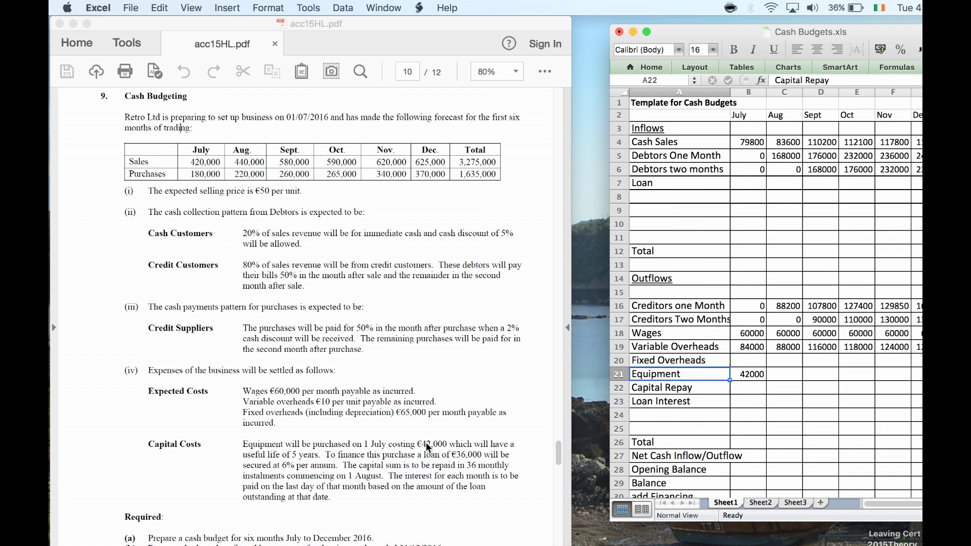
{"action": "key", "text": "Up"}
{"action": "key", "text": "Right"}
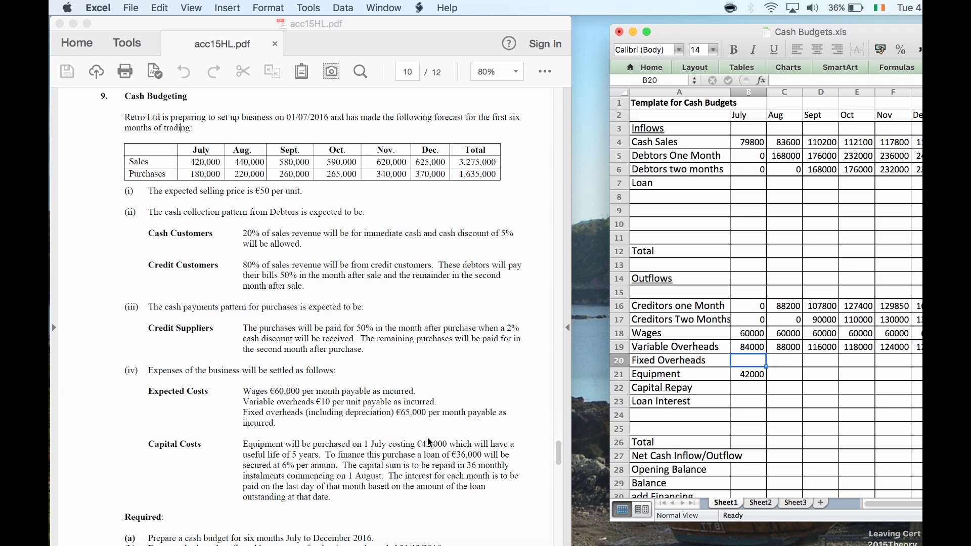
{"action": "type", "text": "=65"}
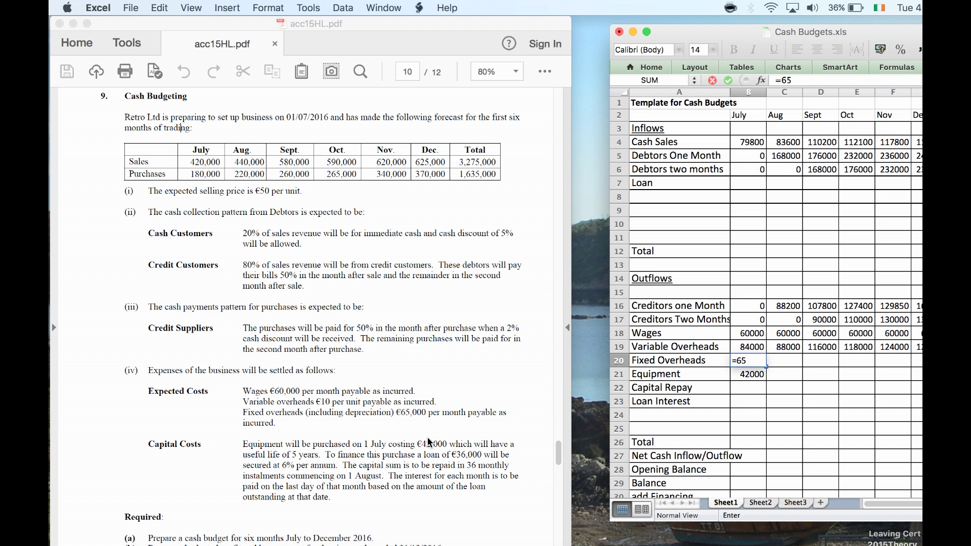
{"action": "type", "text": "000-700"}
{"action": "key", "text": "Tab"}
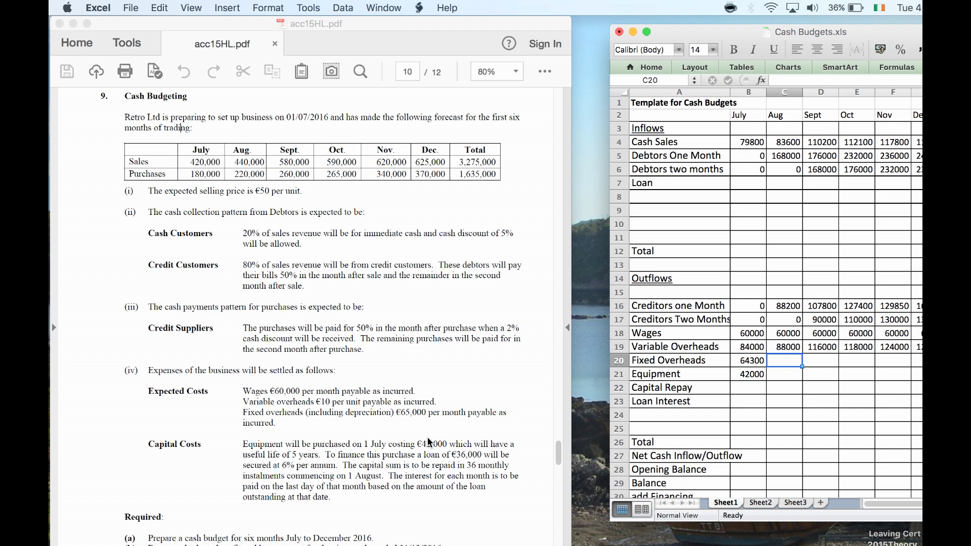
Fill Fixed Overheads for August, September and October in C20:E20 by referencing the previous month's cell.
{"action": "type", "text": "="}
{"action": "key", "text": "Left"}
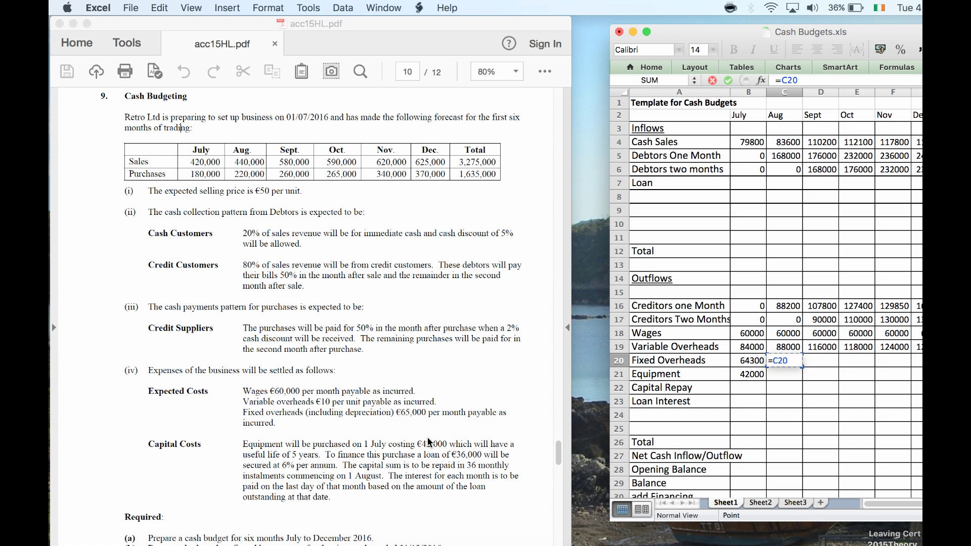
{"action": "key", "text": "Return"}
{"action": "key", "text": "Up"}
{"action": "key", "text": "Right"}
{"action": "type", "text": "="}
{"action": "key", "text": "Left"}
{"action": "key", "text": "Return"}
{"action": "key", "text": "Up"}
{"action": "key", "text": "Right"}
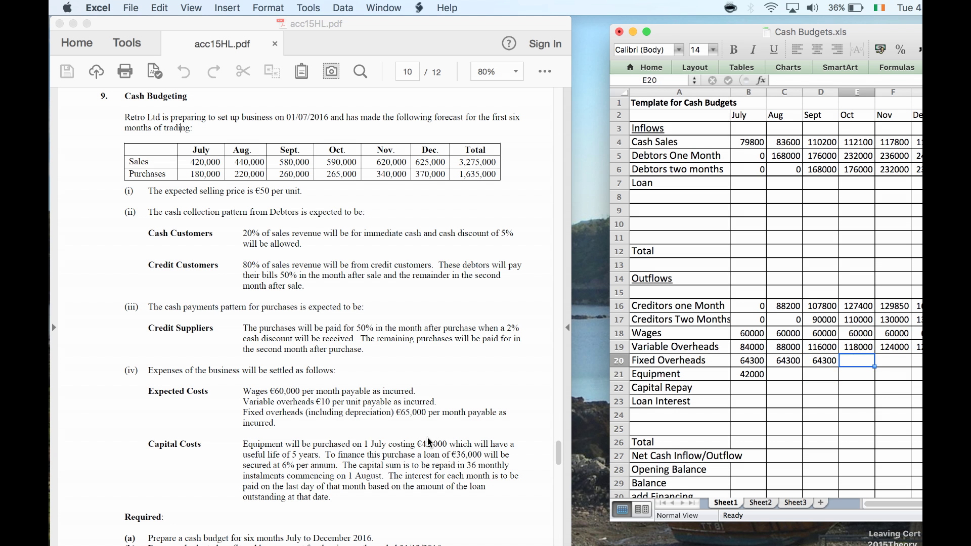
{"action": "type", "text": "="}
{"action": "key", "text": "Left"}
{"action": "key", "text": "Return"}
{"action": "key", "text": "Up"}
{"action": "key", "text": "Right"}
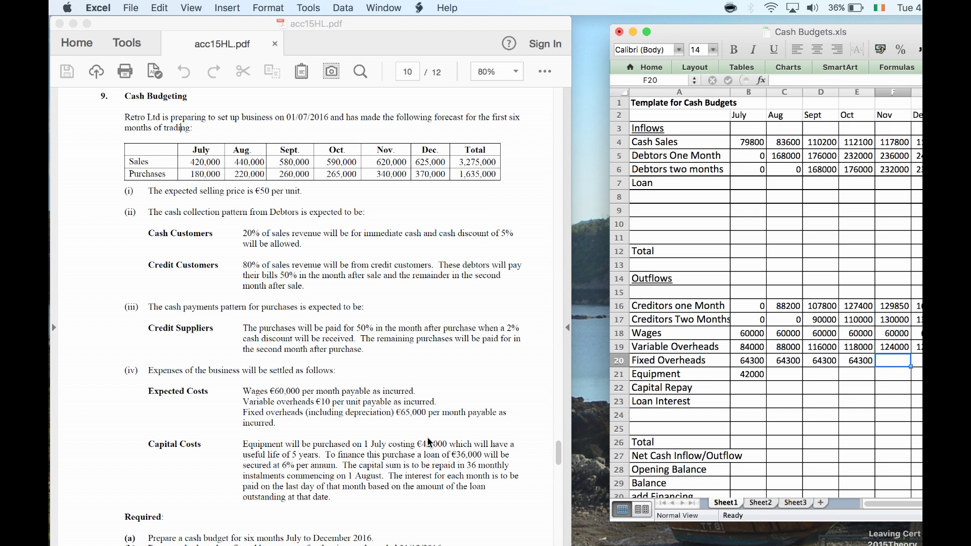
Fill November's and December's Fixed Overheads in F20 and G20 by referencing the previous month's cell.
{"action": "type", "text": "="}
{"action": "key", "text": "Left"}
{"action": "key", "text": "Return"}
{"action": "key", "text": "Up"}
{"action": "key", "text": "Right"}
{"action": "type", "text": "="}
{"action": "key", "text": "Left"}
{"action": "key", "text": "Return"}
Enter 0 for Equipment in August, September, October and November, cells C21:F21.
{"action": "key", "text": "Left"}
{"action": "key", "text": "Left"}
{"action": "key", "text": "Left"}
{"action": "key", "text": "Left"}
{"action": "key", "text": "Up"}
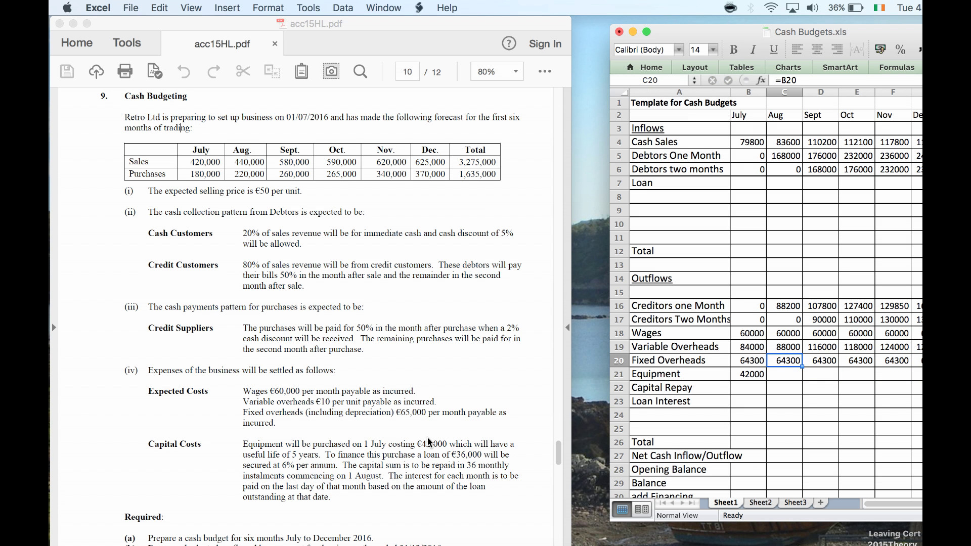
{"action": "key", "text": "Down"}
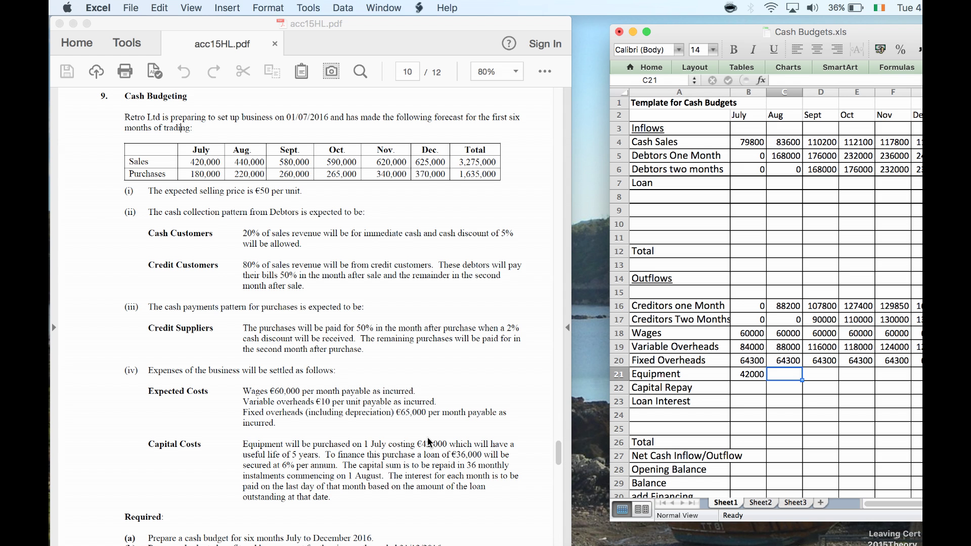
{"action": "type", "text": "0"}
{"action": "key", "text": "Right"}
{"action": "type", "text": "0"}
{"action": "key", "text": "Right"}
{"action": "type", "text": "0"}
{"action": "key", "text": "Right"}
{"action": "type", "text": "0"}
{"action": "key", "text": "Return"}
{"action": "key", "text": "Left"}
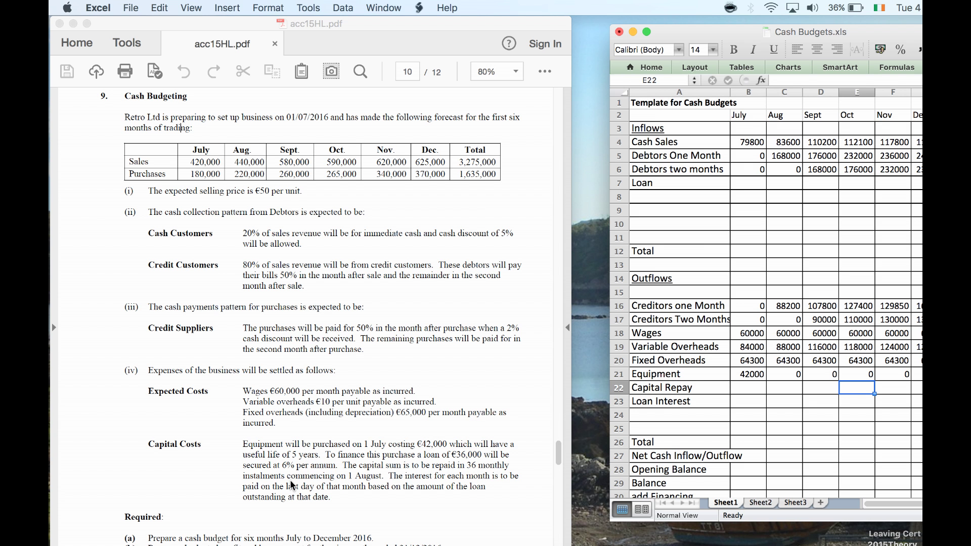
Enter July's Loan inflow in B7 as 36000.
{"action": "left_click", "coordinate": [736, 185]}
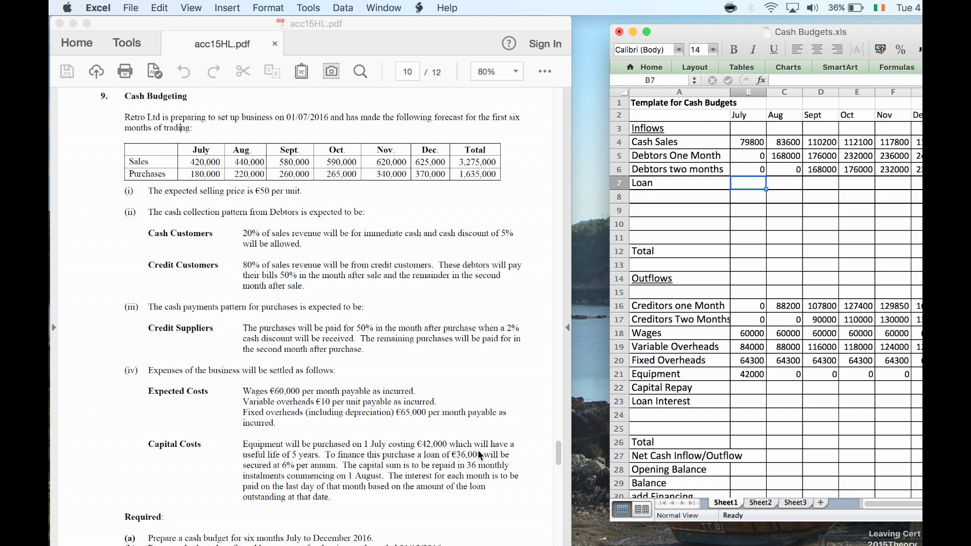
{"action": "type", "text": "36000"}
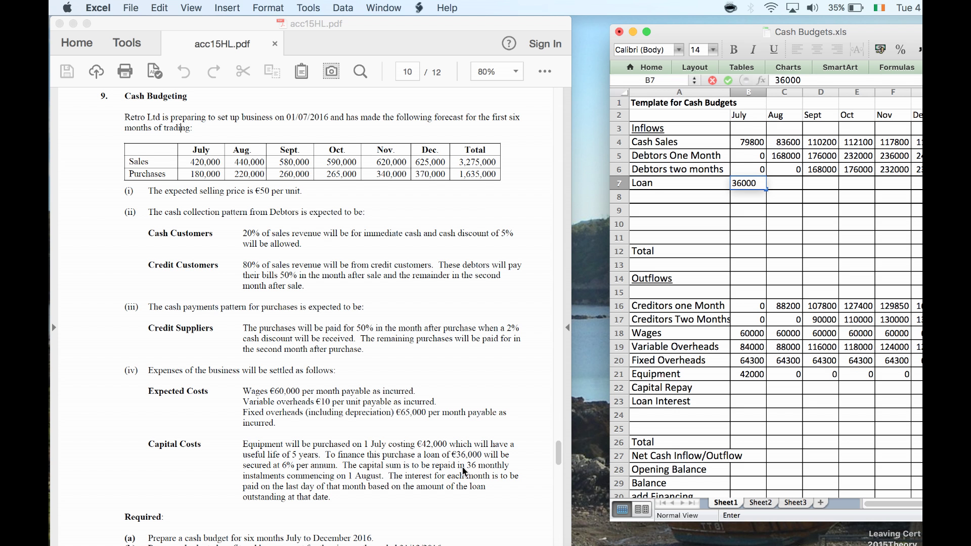
{"action": "left_click", "coordinate": [341, 482]}
Enter Capital Repay in row 22 as 0 for July and 1000 for each month from August to December.
{"action": "left_click", "coordinate": [743, 383]}
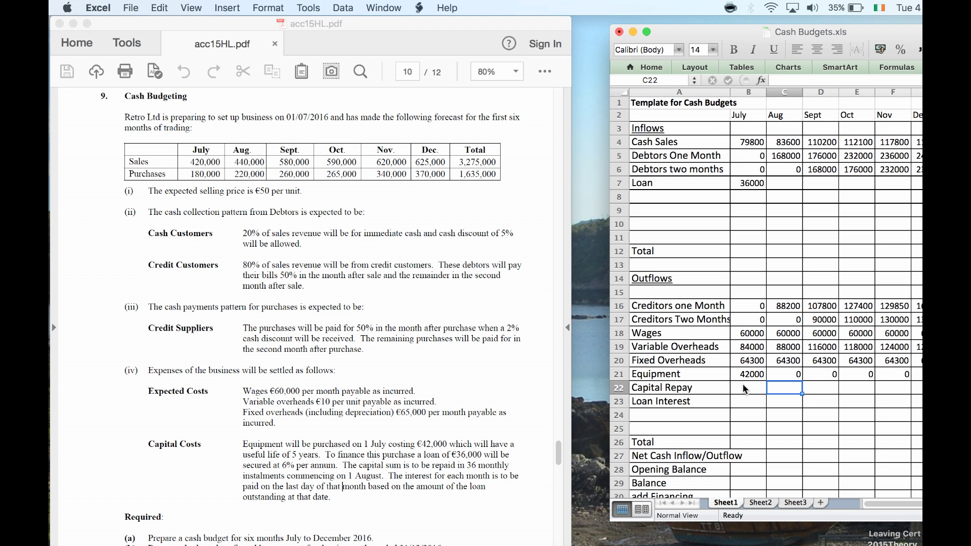
{"action": "type", "text": "0"}
{"action": "key", "text": "Tab"}
{"action": "type", "text": "1000"}
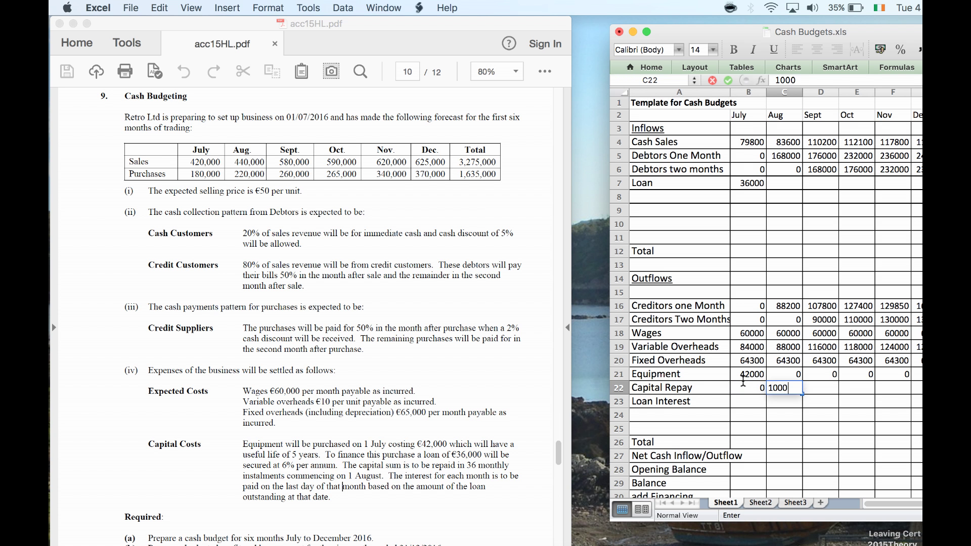
{"action": "key", "text": "Tab"}
{"action": "type", "text": "1000"}
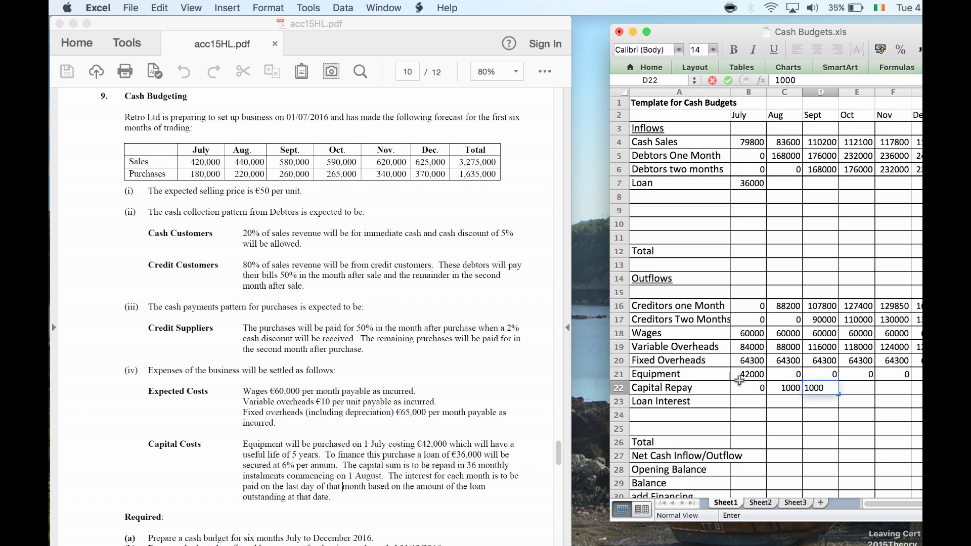
{"action": "key", "text": "Tab"}
{"action": "type", "text": "1000"}
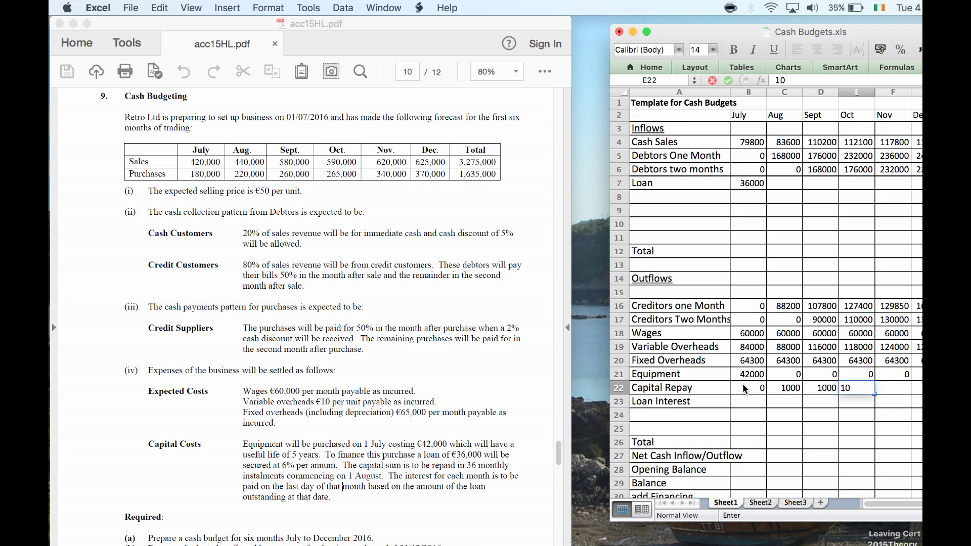
{"action": "key", "text": "Tab"}
{"action": "type", "text": "1000"}
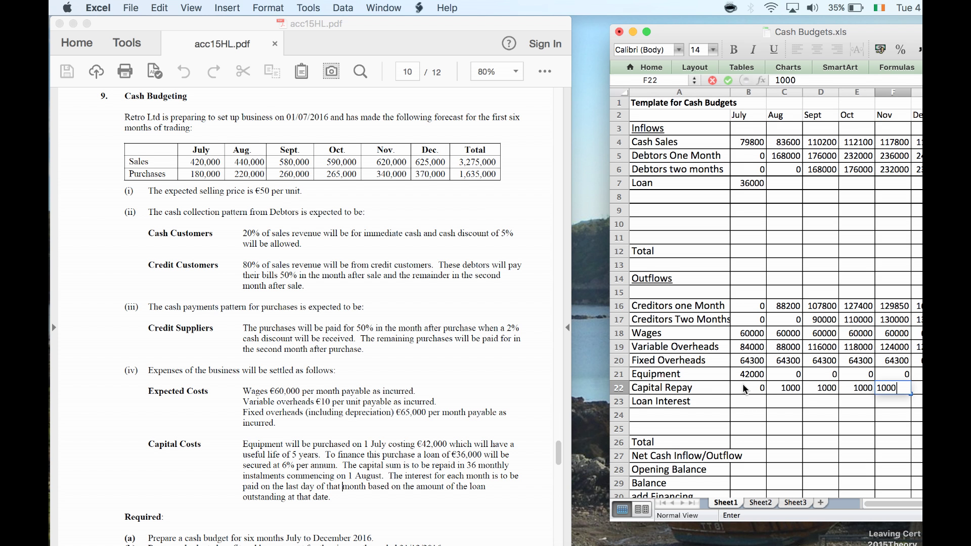
{"action": "key", "text": "Tab"}
{"action": "type", "text": "1000"}
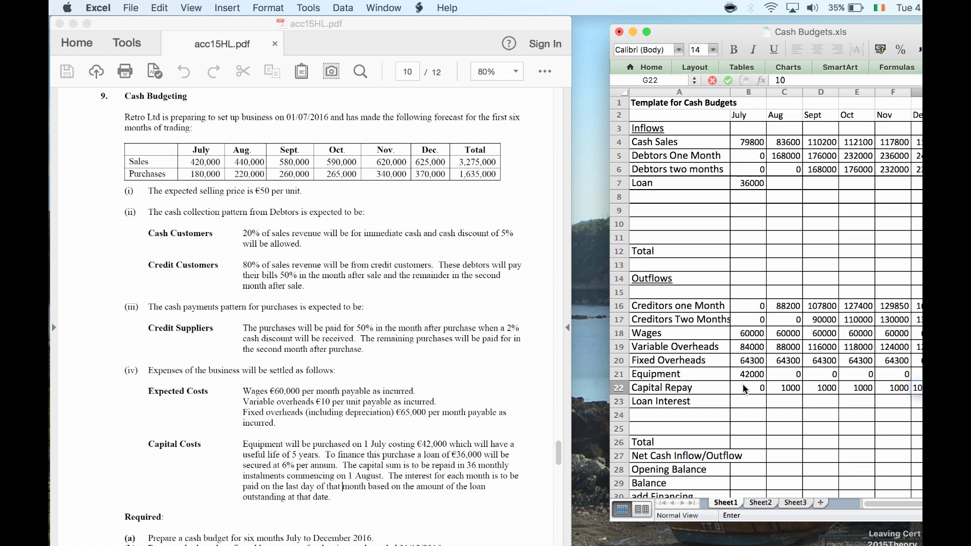
{"action": "key", "text": "Tab"}
{"action": "key", "text": "Return"}
Enter July's Loan Interest in B23 as =B7*.005, based on the July loan amount.
{"action": "key", "text": "Left"}
{"action": "key", "text": "Left"}
{"action": "key", "text": "Left"}
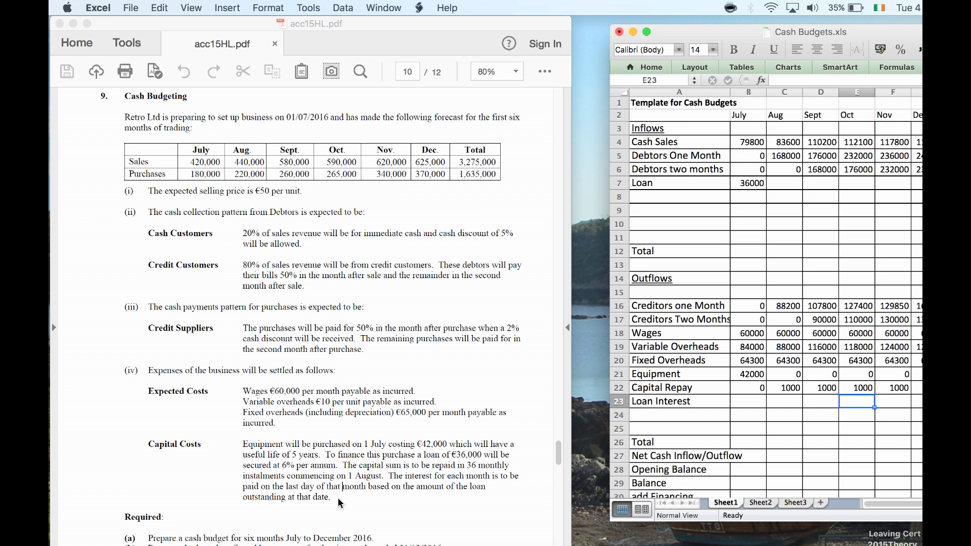
{"action": "key", "text": "Left"}
{"action": "key", "text": "Left"}
{"action": "key", "text": "Left"}
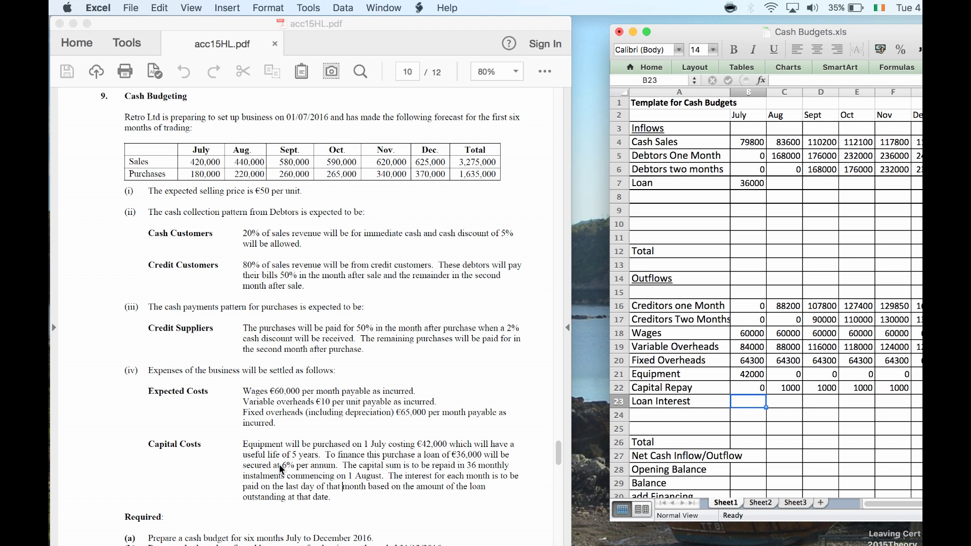
{"action": "type", "text": "="}
{"action": "key", "text": "Up"}
{"action": "key", "text": "Up"}
{"action": "key", "text": "Up"}
{"action": "key", "text": "Up"}
{"action": "key", "text": "Up"}
{"action": "key", "text": "Up"}
{"action": "key", "text": "Up"}
{"action": "key", "text": "Up"}
{"action": "key", "text": "Up"}
{"action": "key", "text": "Up"}
{"action": "key", "text": "Up"}
{"action": "key", "text": "Up"}
{"action": "key", "text": "Up"}
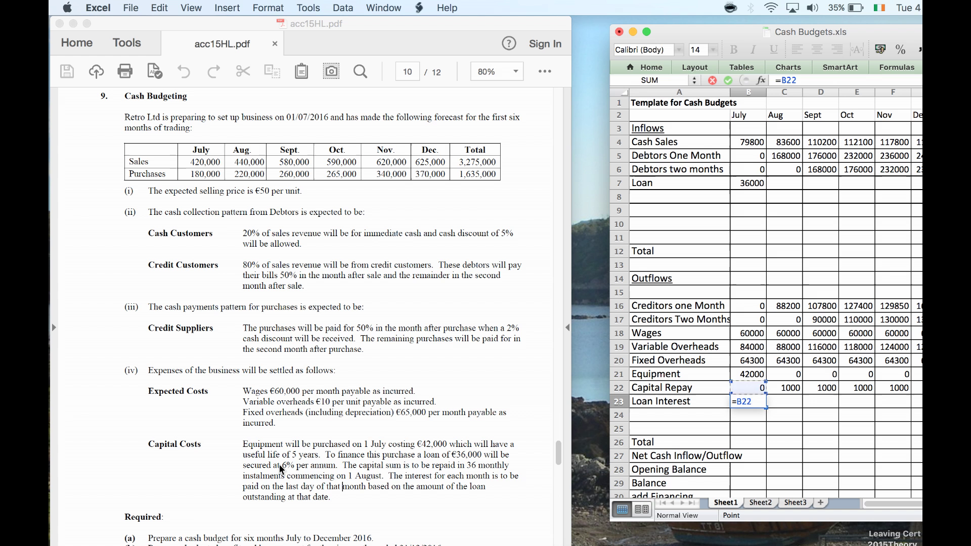
{"action": "key", "text": "Up"}
{"action": "key", "text": "Up"}
{"action": "key", "text": "Up"}
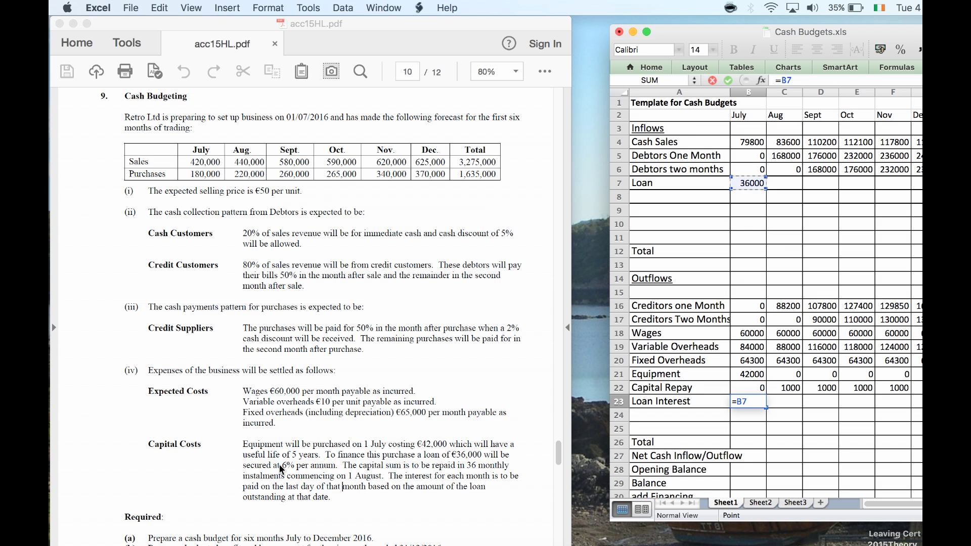
{"action": "type", "text": "*.005"}
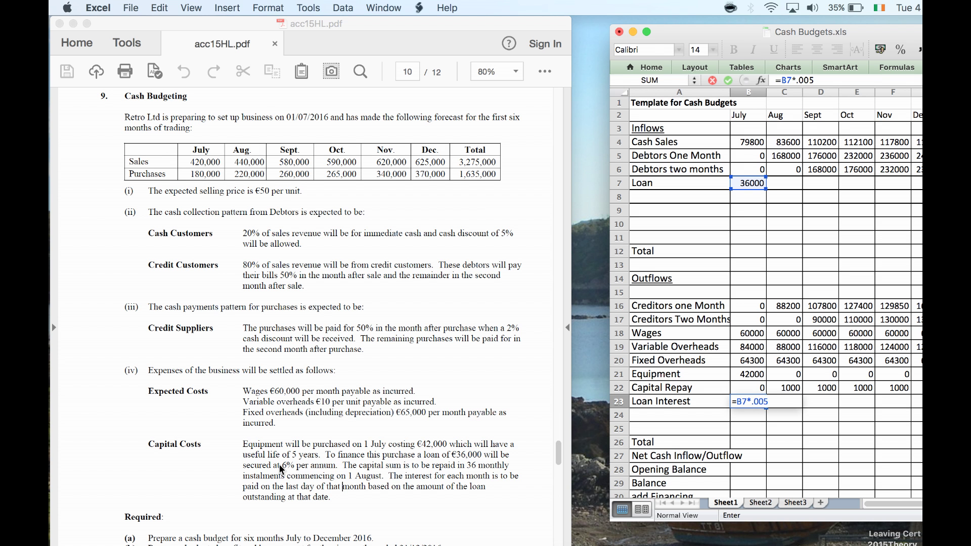
{"action": "key", "text": "Tab"}
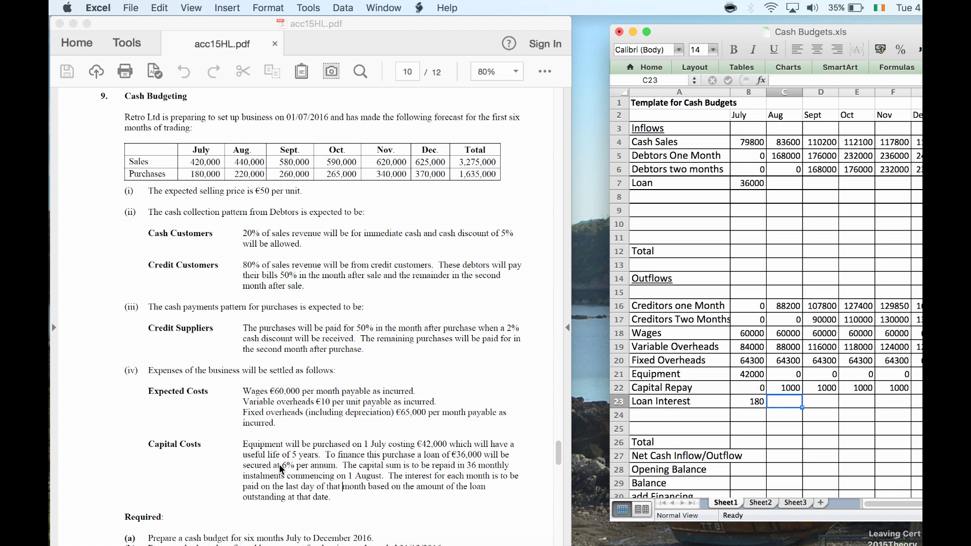
{"action": "type", "text": "="}
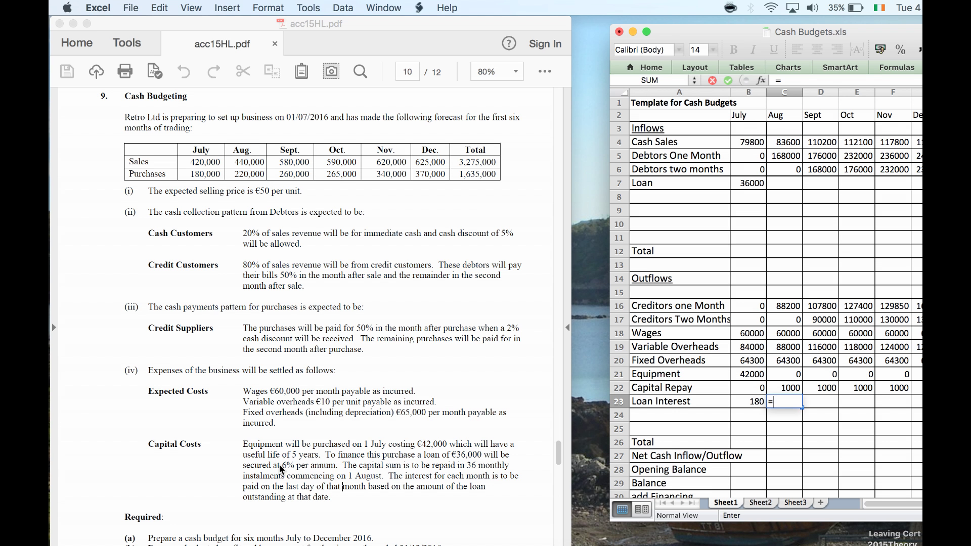
{"action": "key", "text": "Up"}
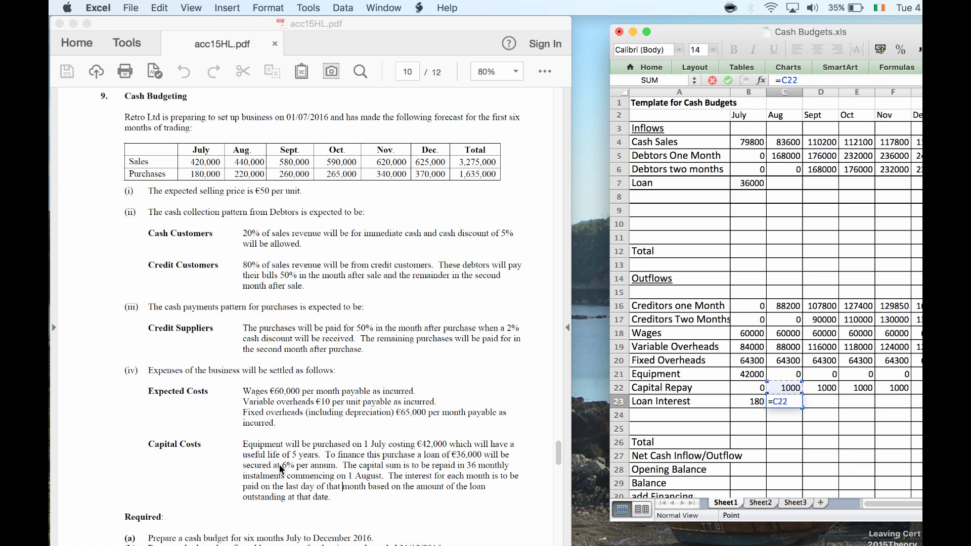
{"action": "key", "text": "BackSpace"}
{"action": "key", "text": "BackSpace"}
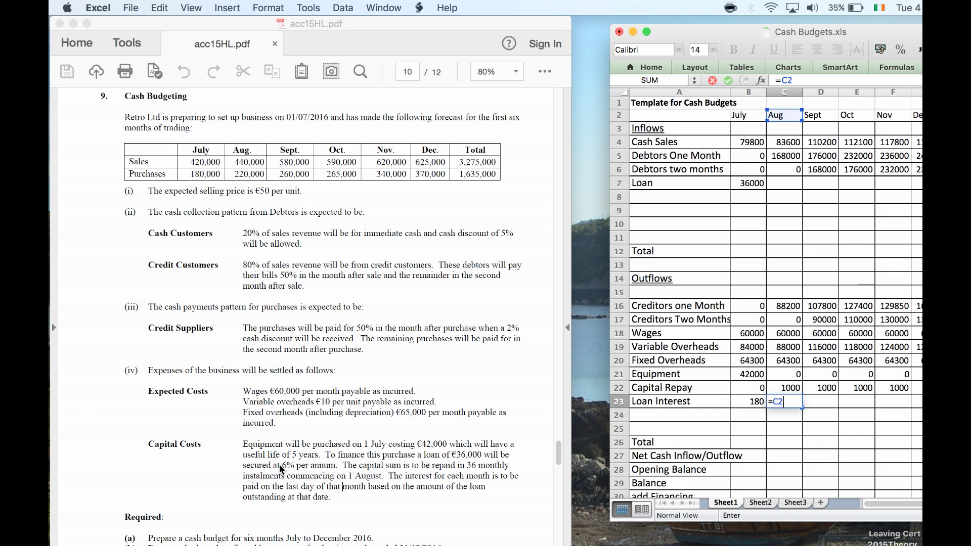
{"action": "type", "text": "350"}
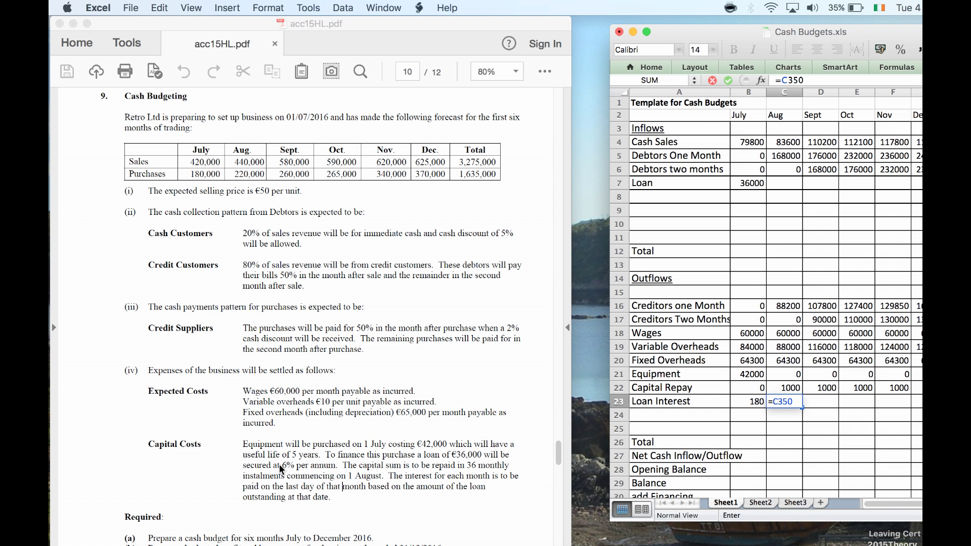
{"action": "type", "text": "00*.005"}
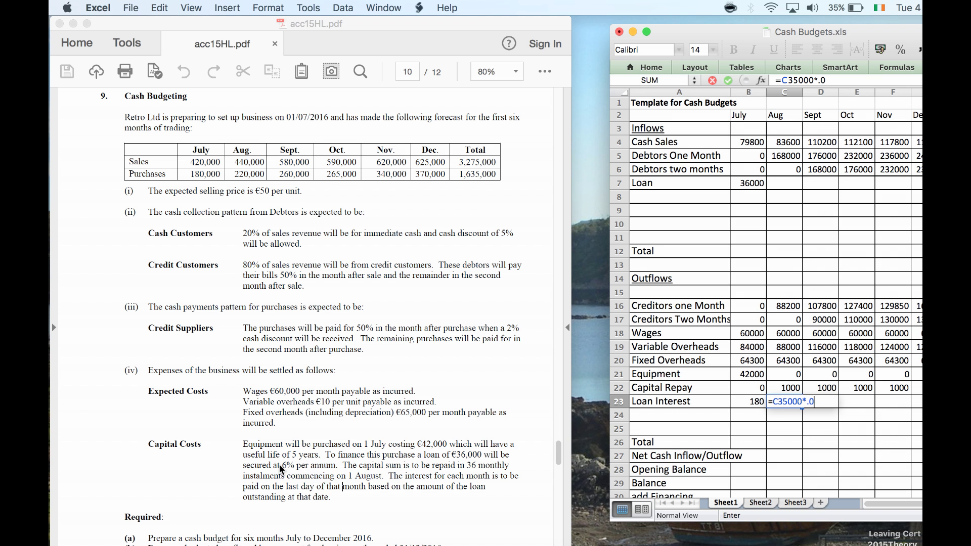
{"action": "key", "text": "Return"}
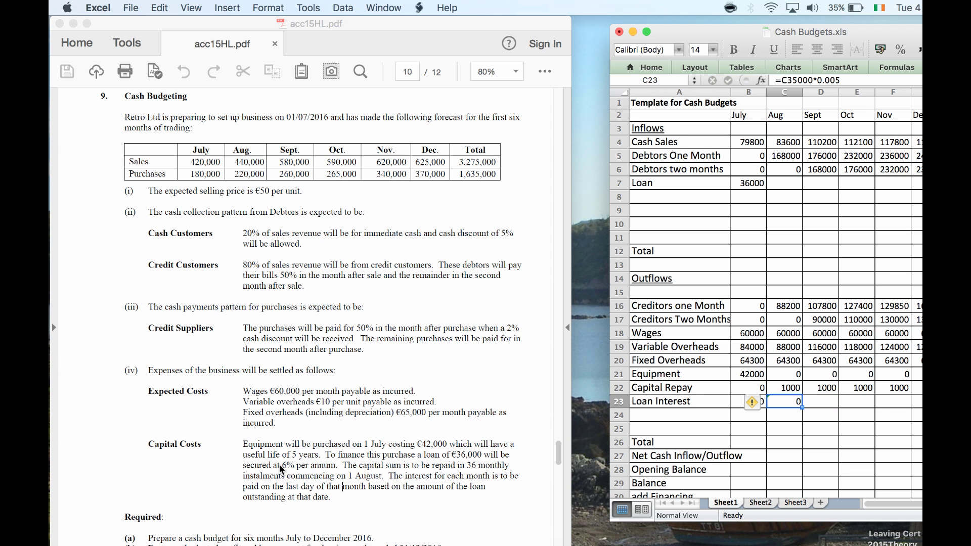
Enter August's Loan Interest in C23 as =35000*.005.
{"action": "type", "text": "=35000"}
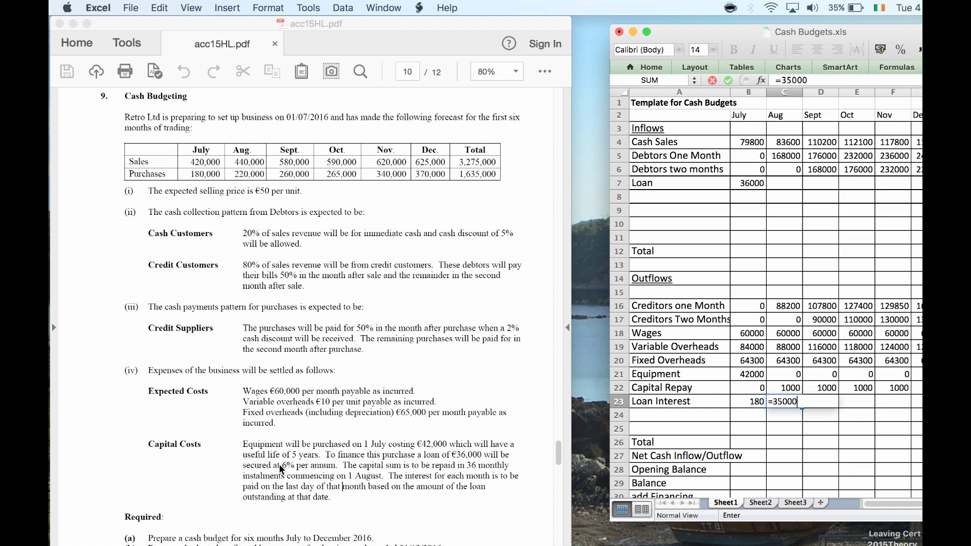
{"action": "type", "text": "*.005"}
{"action": "key", "text": "Tab"}
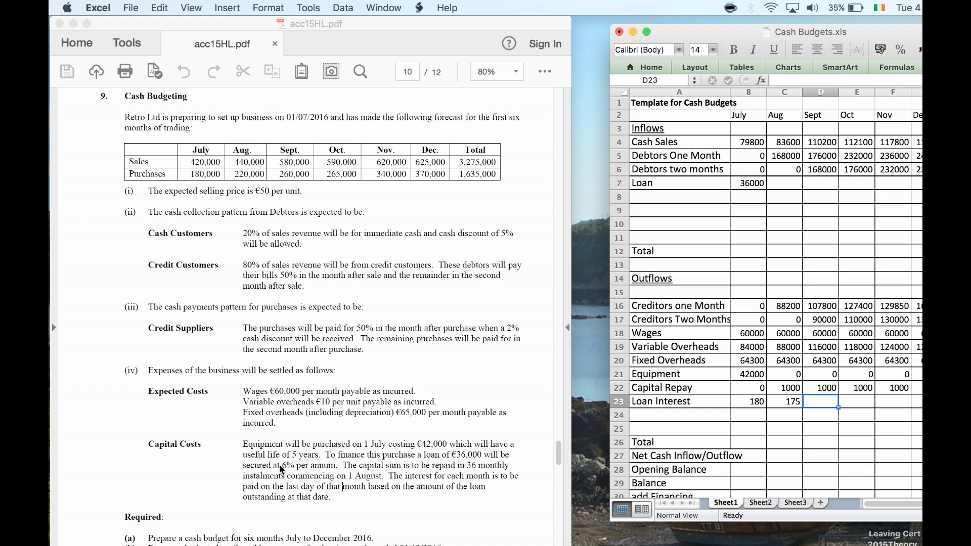
Enter Loan Interest in row 23 as =34000*.005 for September and =33000*.005 for October.
{"action": "type", "text": "=34"}
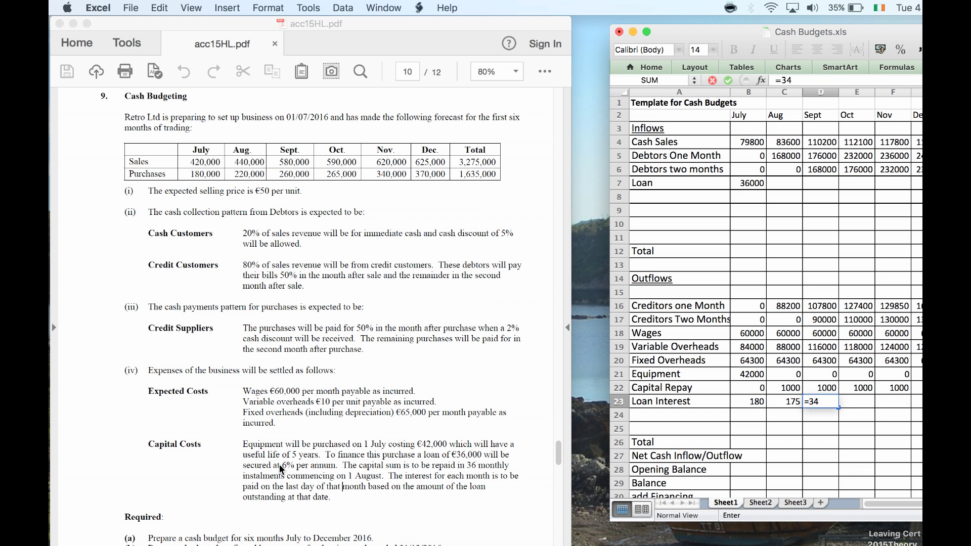
{"action": "type", "text": "000*.005"}
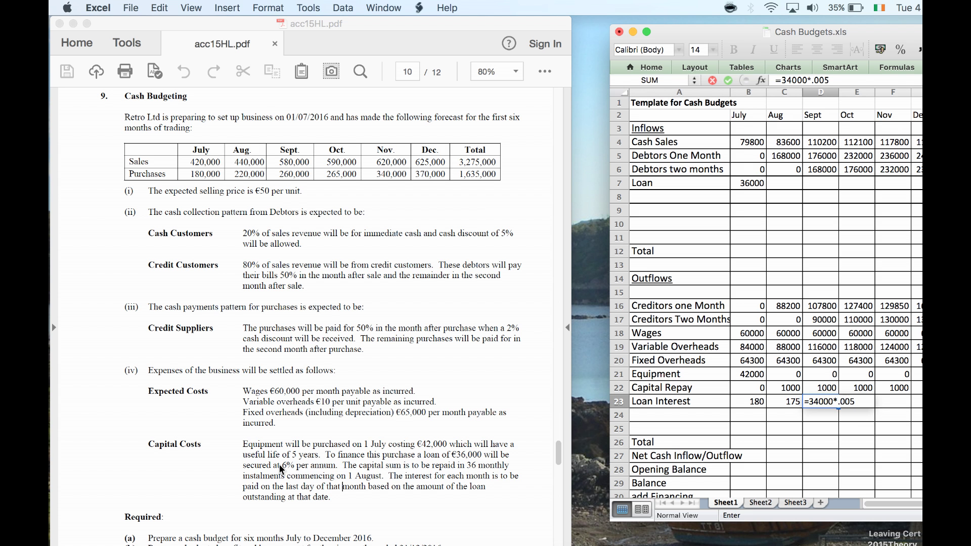
{"action": "key", "text": "Tab"}
{"action": "type", "text": "="}
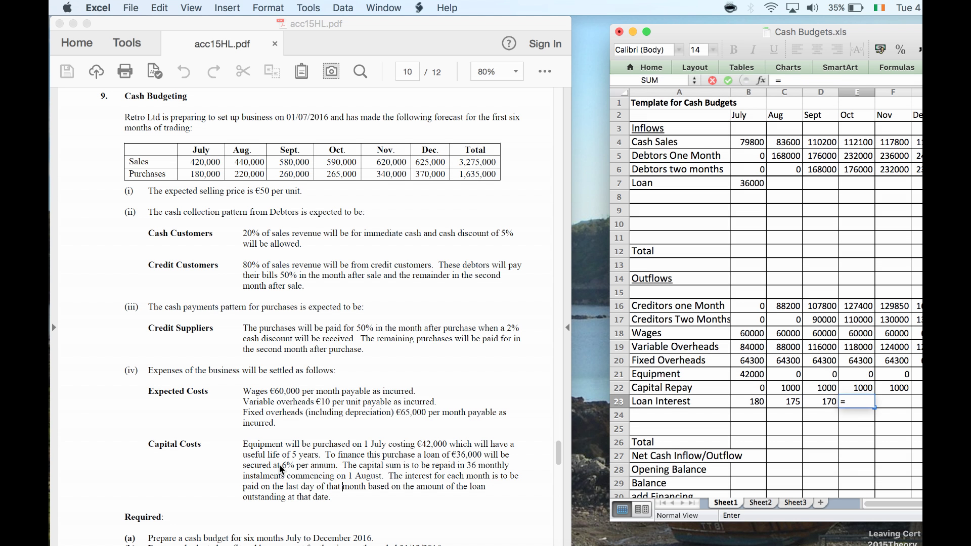
{"action": "type", "text": "33000*"}
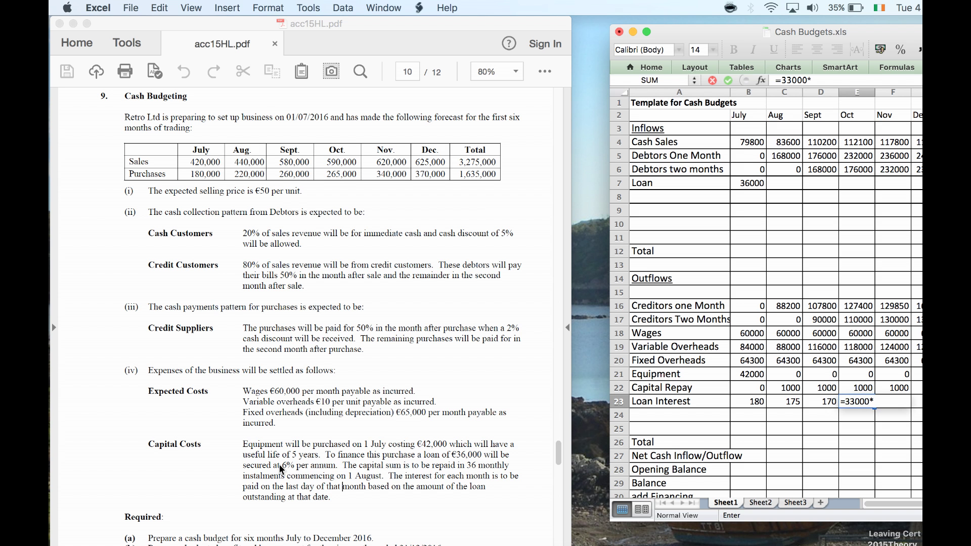
{"action": "type", "text": ".005"}
{"action": "key", "text": "Tab"}
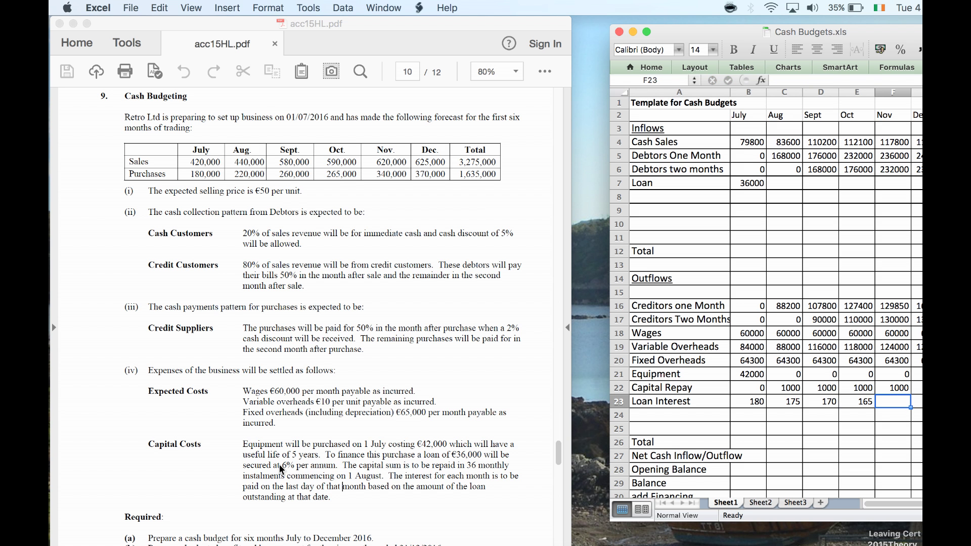
Enter Loan Interest in row 23 as =32000*.005 for November and =31000*.005 for December.
{"action": "type", "text": "="}
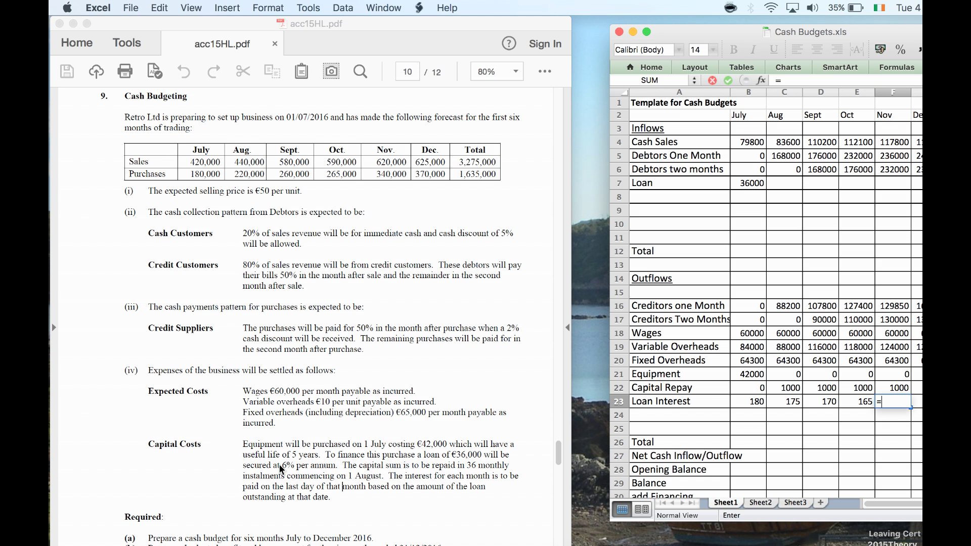
{"action": "type", "text": "32000*.005"}
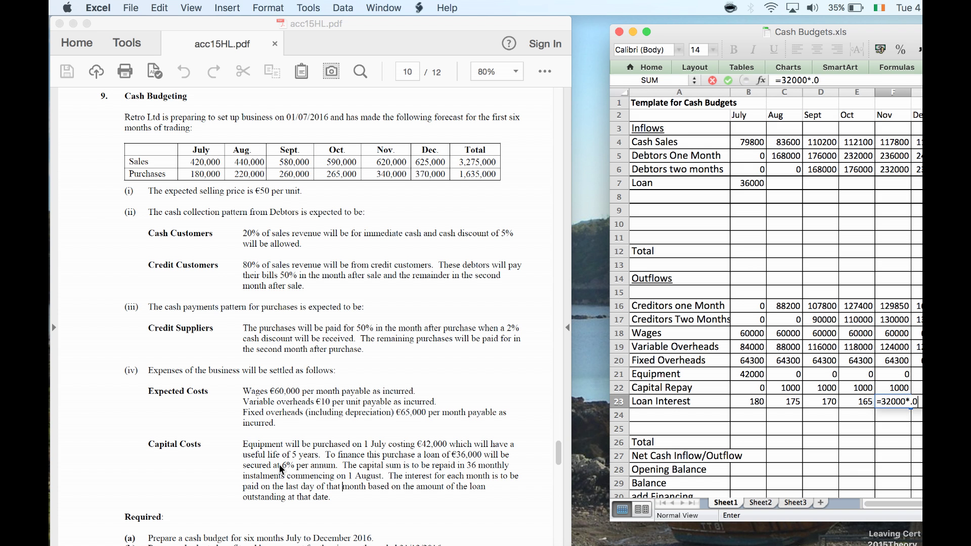
{"action": "key", "text": "Return"}
{"action": "type", "text": "=3100"}
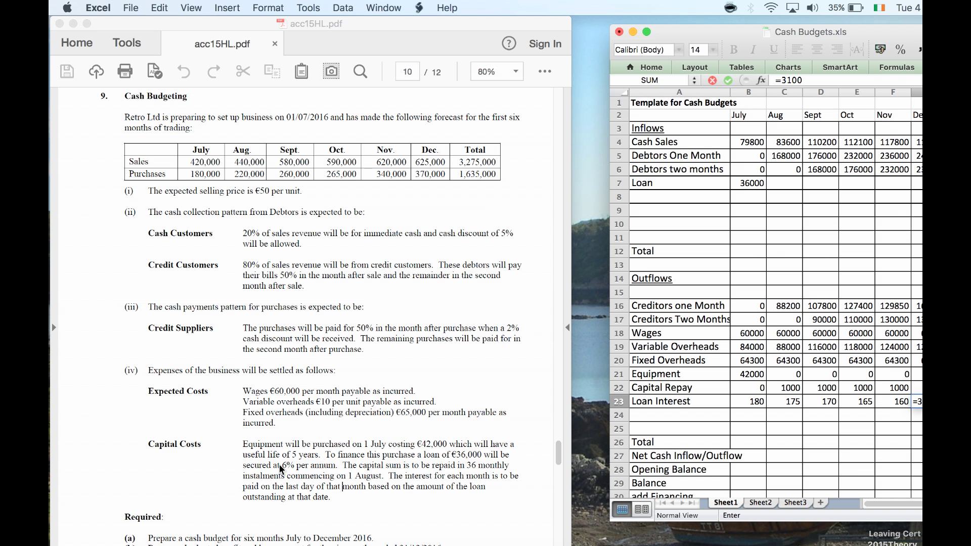
{"action": "type", "text": "0*.005"}
{"action": "key", "text": "Tab"}
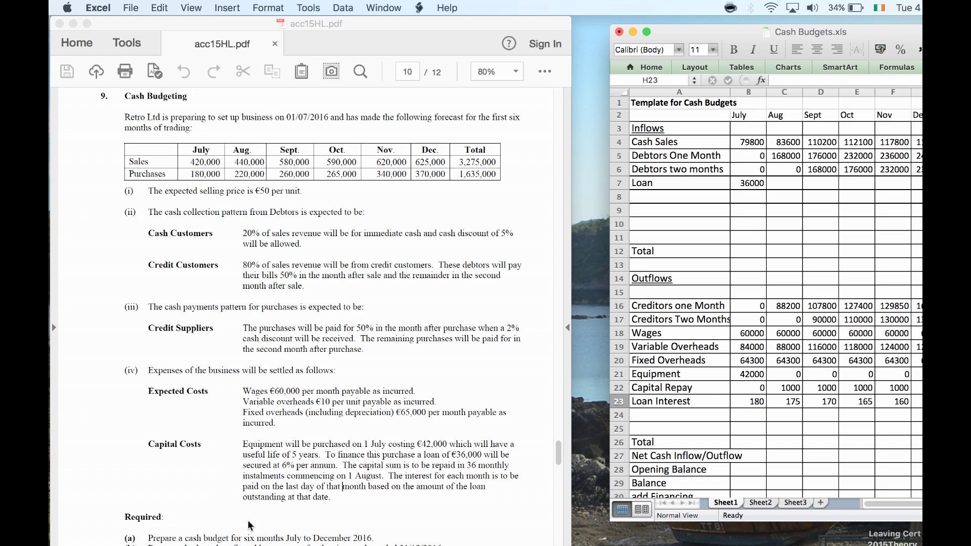
Total July's inflows in B12 with =SUM(B4:B8).
{"action": "left_click", "coordinate": [739, 246]}
{"action": "type", "text": "=sum("}
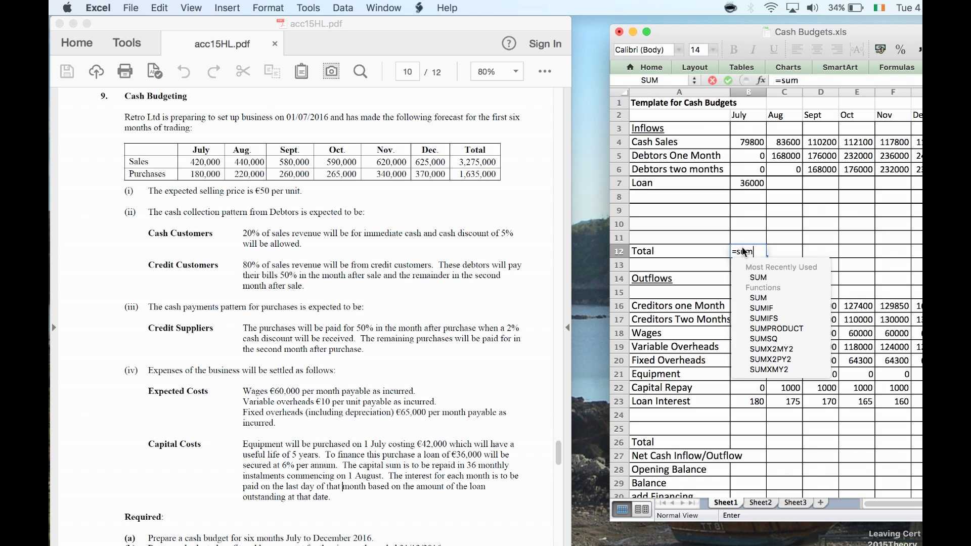
{"action": "key", "text": "Up"}
{"action": "key", "text": "Up"}
{"action": "key", "text": "Up"}
{"action": "key", "text": "Up"}
{"action": "key", "text": "Up"}
{"action": "key", "text": "Up"}
{"action": "key", "text": "Up"}
{"action": "key", "text": "Up"}
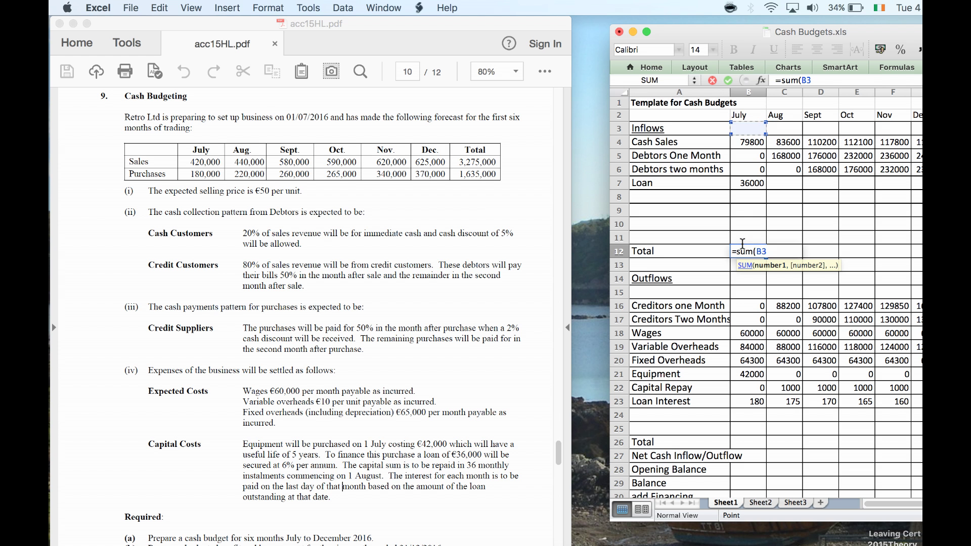
{"action": "key", "text": "shift+Down"}
{"action": "key", "text": "shift+Down"}
{"action": "key", "text": "shift+Down"}
{"action": "key", "text": "shift+Down"}
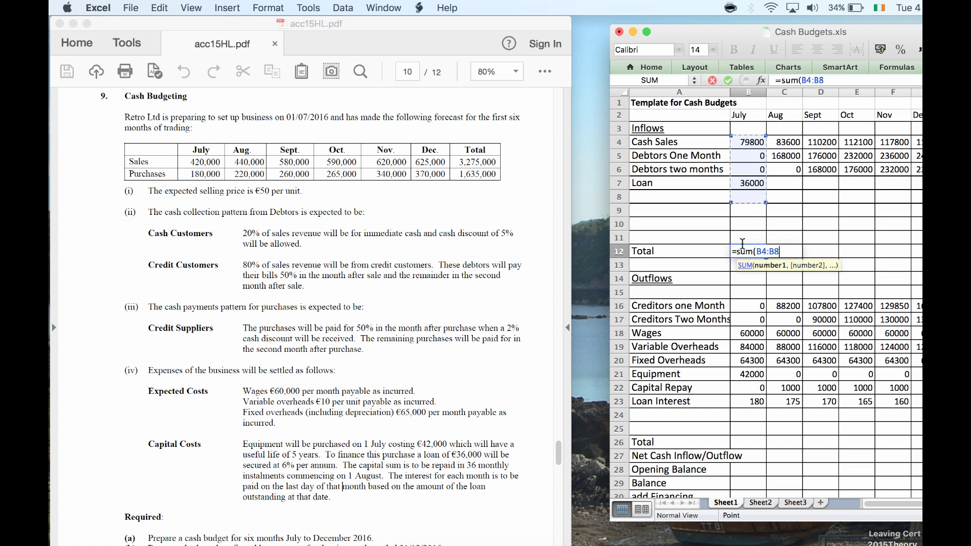
{"action": "type", "text": ")"}
{"action": "key", "text": "Return"}
Copy July's inflow total formula from B12 across row 12 for August to December.
{"action": "left_click", "coordinate": [743, 248]}
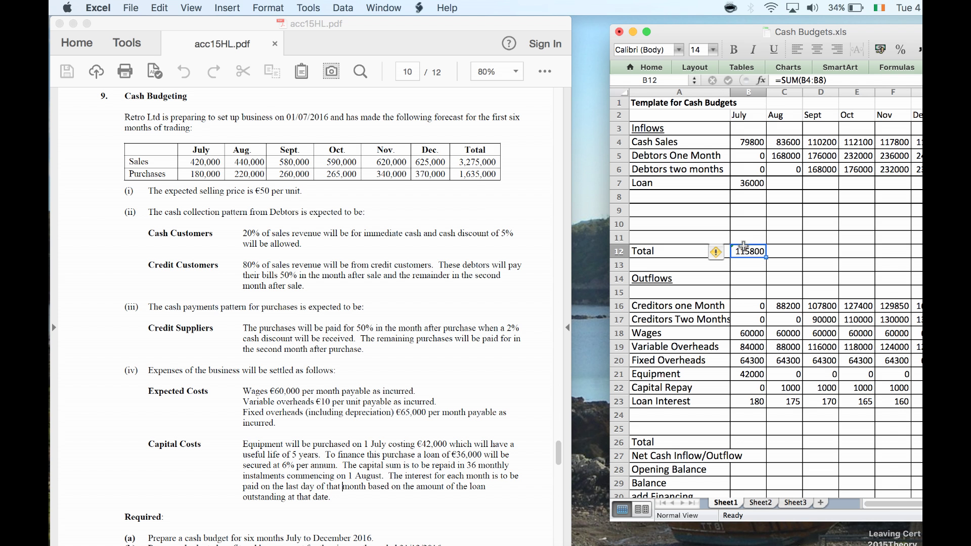
{"action": "right_click", "coordinate": [743, 247]}
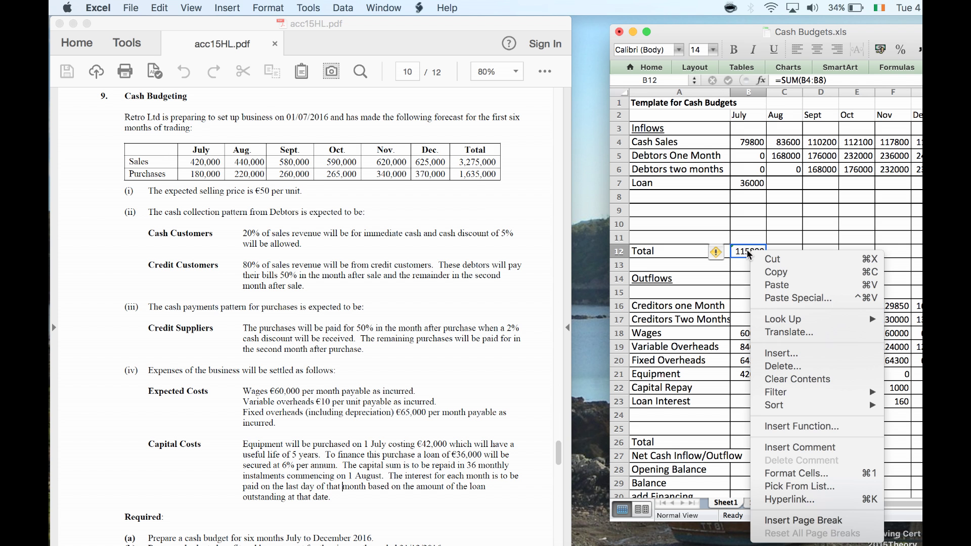
{"action": "left_click", "coordinate": [776, 272]}
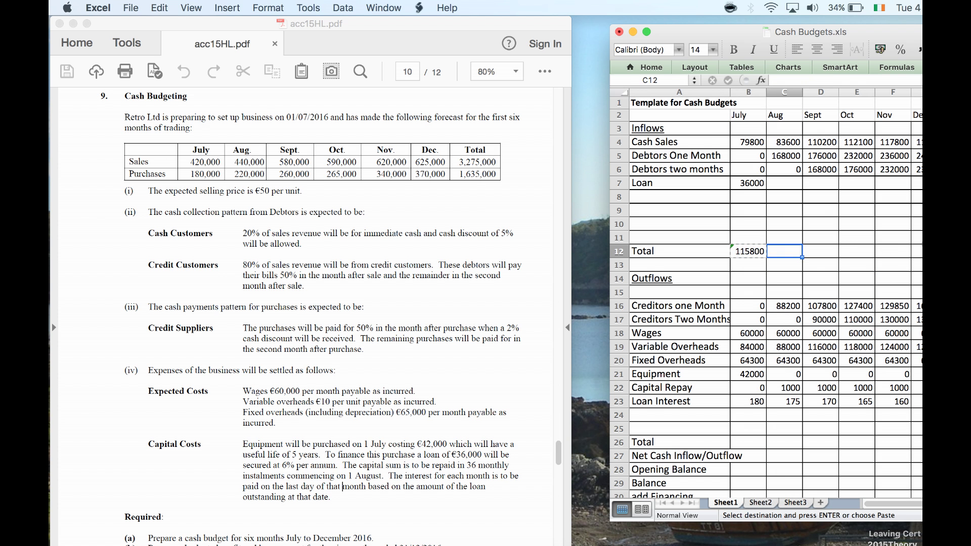
{"action": "left_click_drag", "start_coordinate": [784, 251], "coordinate": [916, 251]}
{"action": "right_click", "coordinate": [799, 250]}
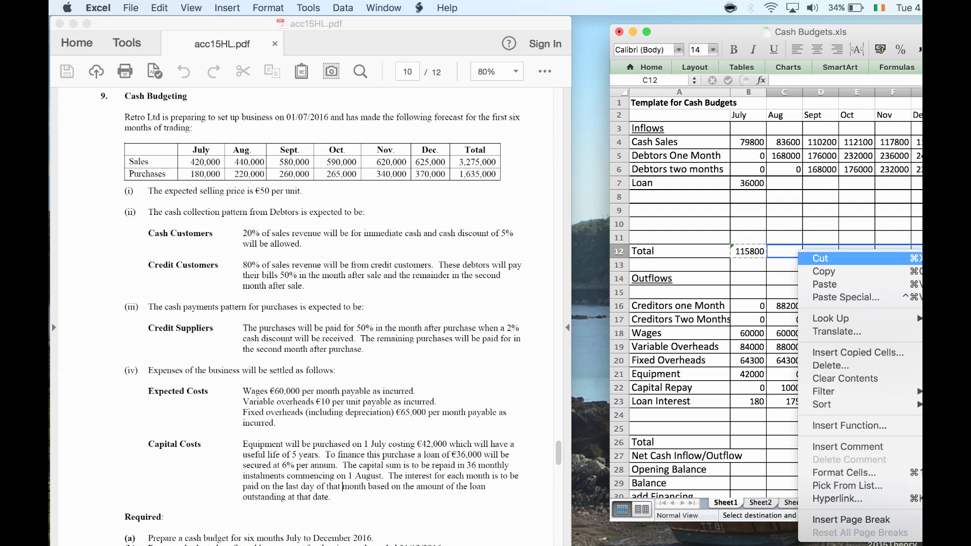
{"action": "left_click", "coordinate": [854, 285]}
{"action": "left_click", "coordinate": [784, 279]}
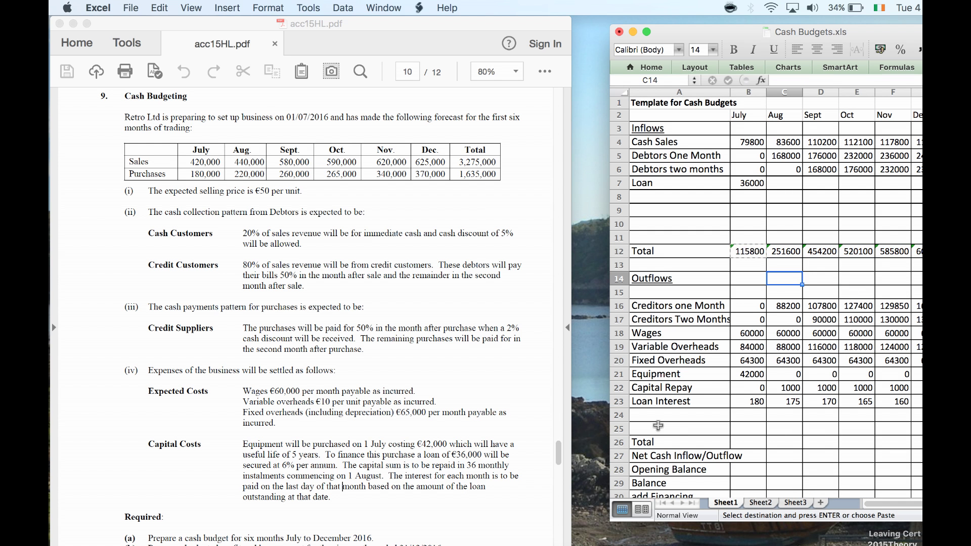
Total July's outflows in B26 with =SUM(B16:B23).
{"action": "left_click", "coordinate": [742, 440]}
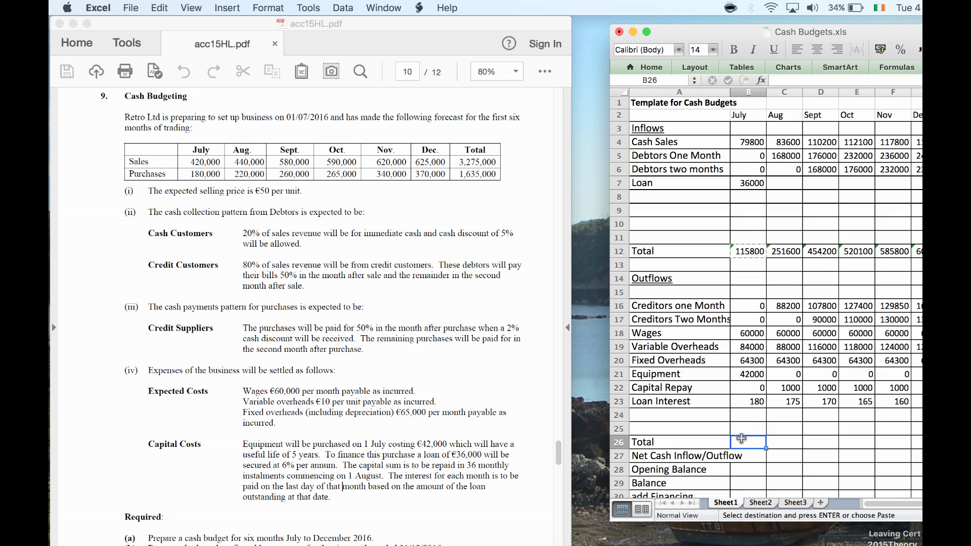
{"action": "type", "text": "=sum("}
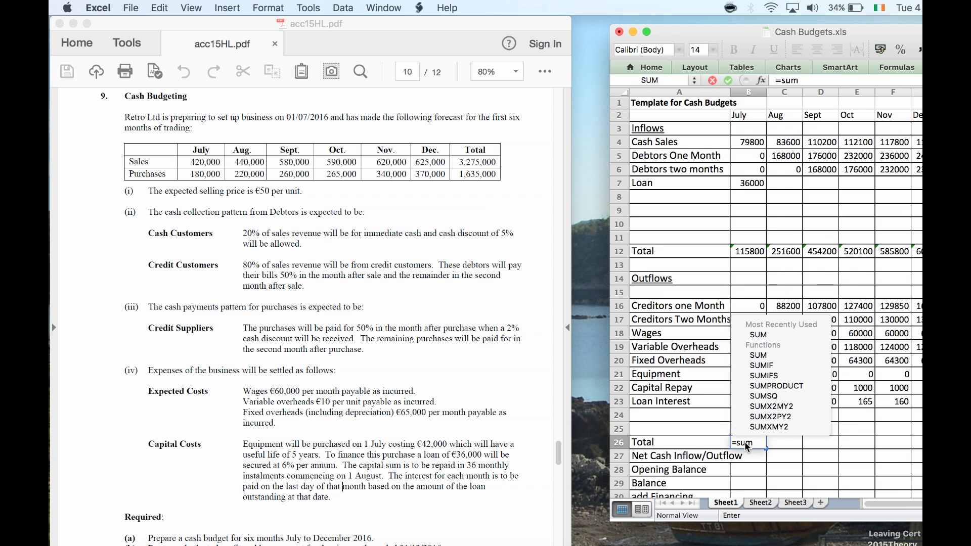
{"action": "key", "text": "Up"}
{"action": "key", "text": "Up"}
{"action": "key", "text": "Up"}
{"action": "key", "text": "Up"}
{"action": "key", "text": "Up"}
{"action": "key", "text": "Up"}
{"action": "key", "text": "Up"}
{"action": "key", "text": "Up"}
{"action": "key", "text": "Up"}
{"action": "key", "text": "Up"}
{"action": "key", "text": "Up"}
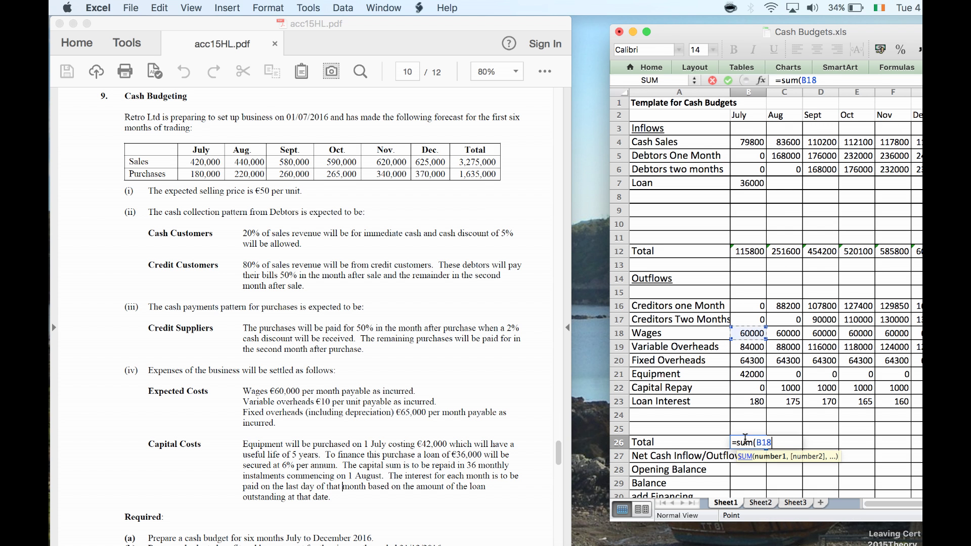
{"action": "key", "text": "Down"}
{"action": "key", "text": "shift+Down"}
{"action": "key", "text": "shift+Down"}
{"action": "key", "text": "shift+Down"}
{"action": "key", "text": "shift+Down"}
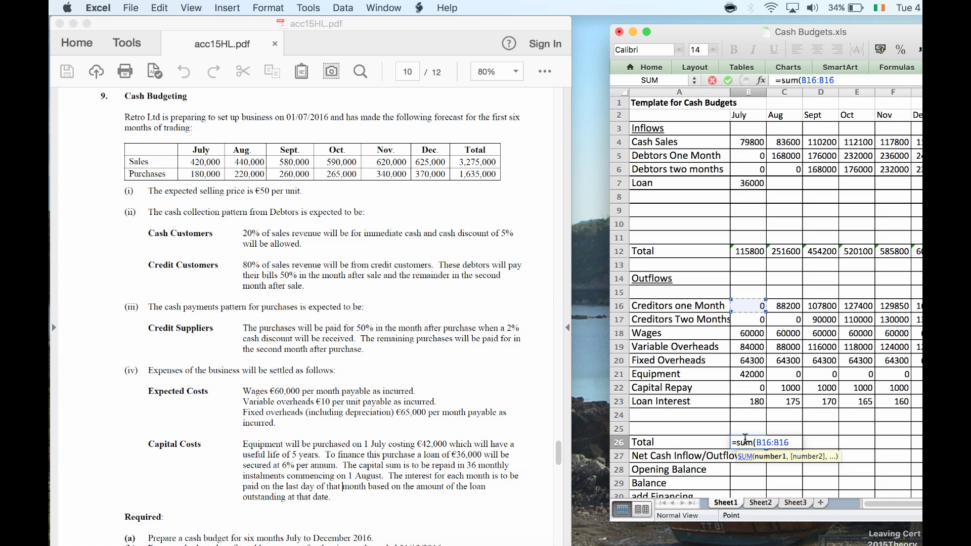
{"action": "key", "text": "shift+Down"}
{"action": "key", "text": "shift+Down"}
{"action": "key", "text": "shift+Down"}
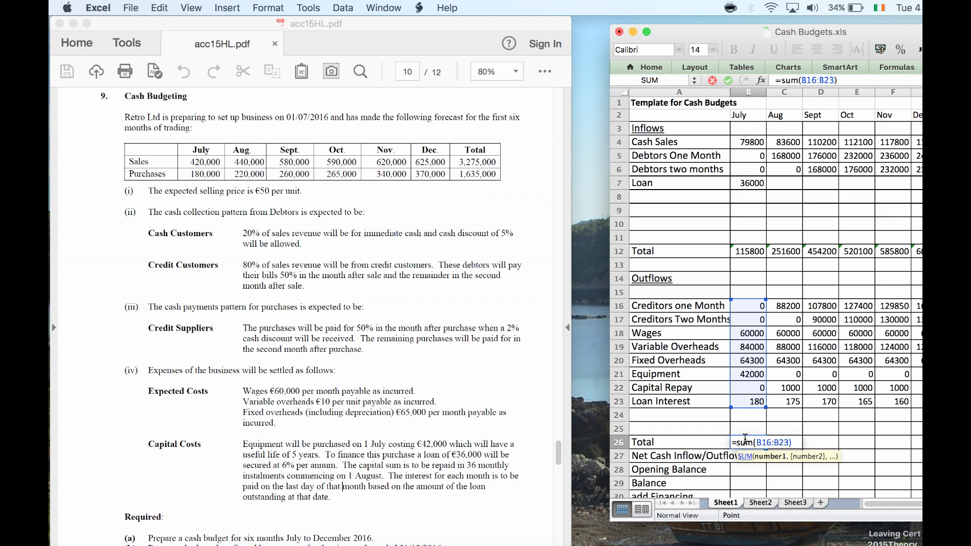
{"action": "key", "text": "Return"}
Copy July's outflow total formula from B26 across row 26 for August to December.
{"action": "right_click", "coordinate": [746, 443]}
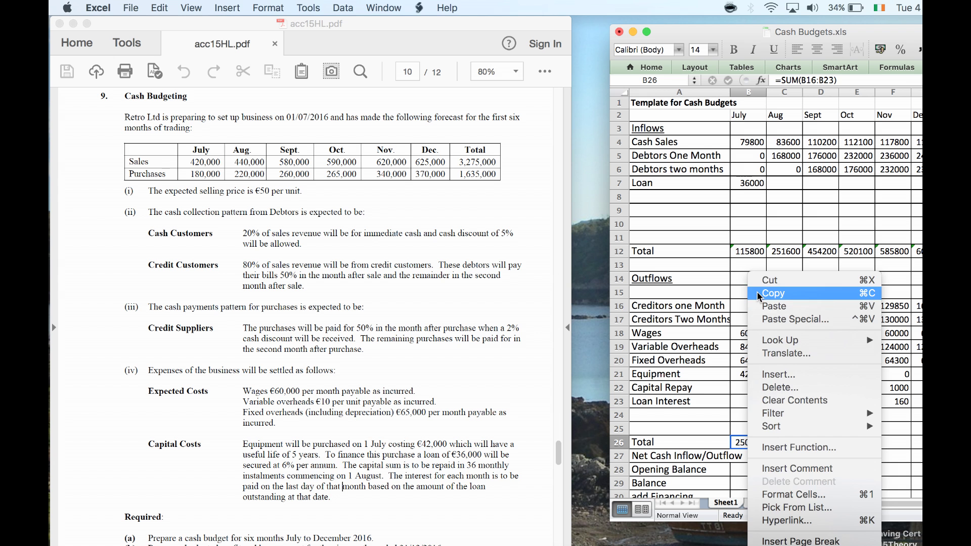
{"action": "left_click", "coordinate": [774, 294]}
{"action": "left_click", "coordinate": [780, 440]}
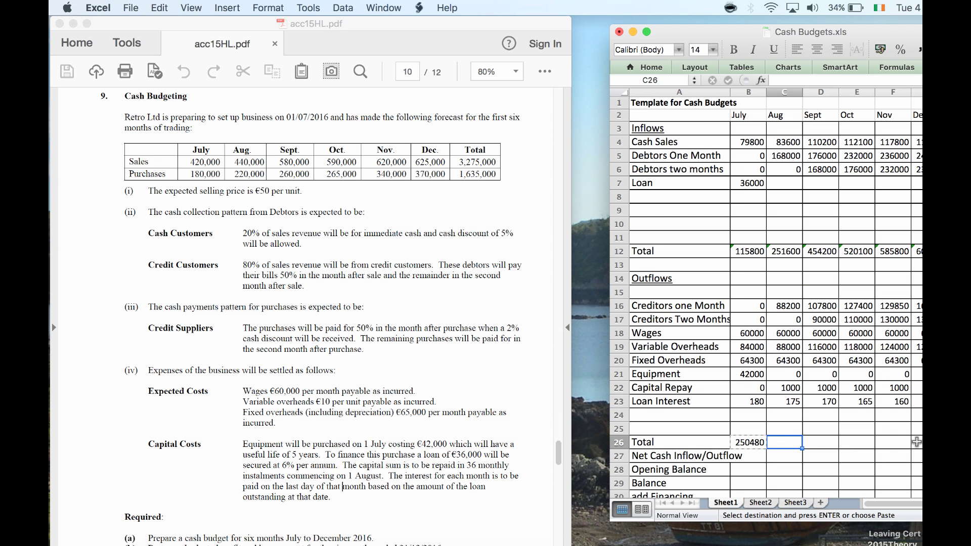
{"action": "right_click", "coordinate": [792, 442]}
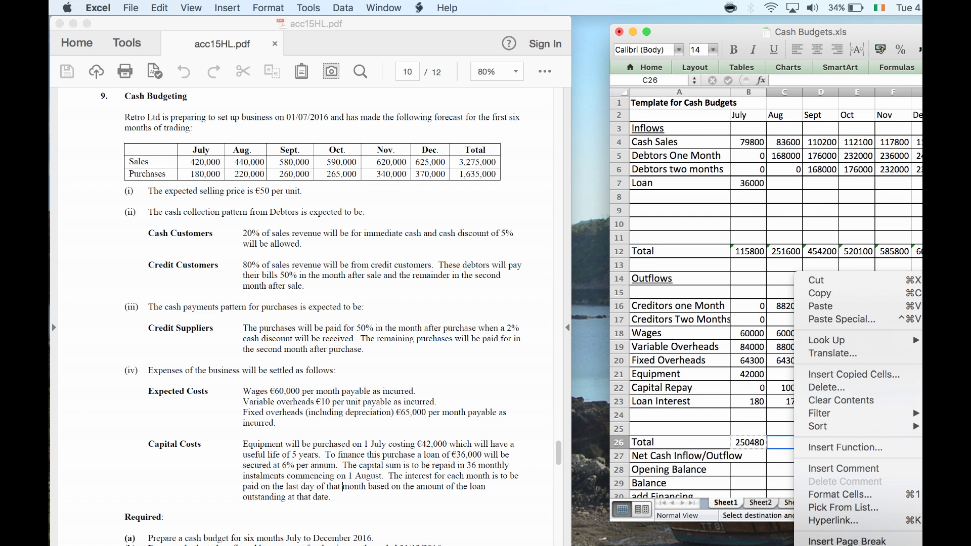
{"action": "left_click", "coordinate": [818, 306]}
Shorten the row label in A27 to "Net Cash Inflow/Out".
{"action": "key", "text": "Down"}
{"action": "key", "text": "Down"}
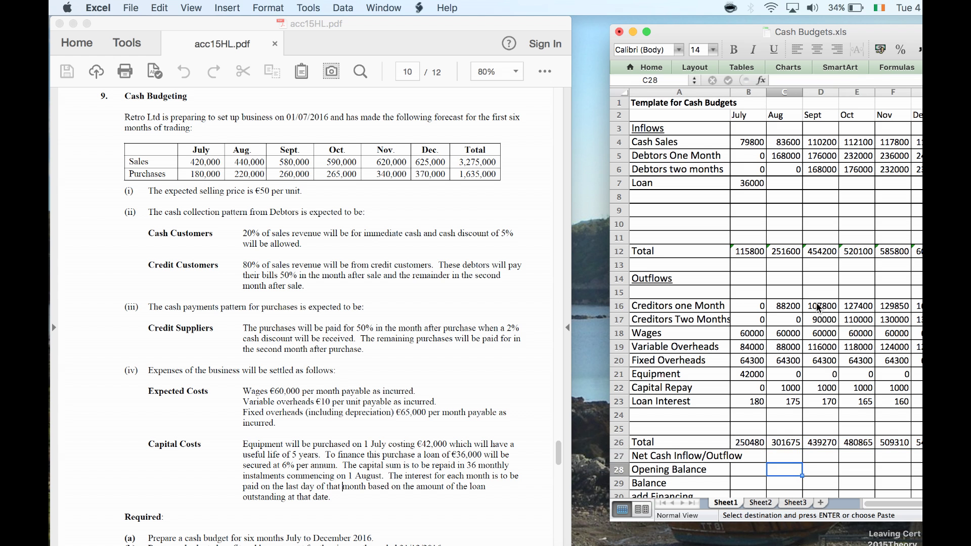
{"action": "key", "text": "Up"}
{"action": "key", "text": "Left"}
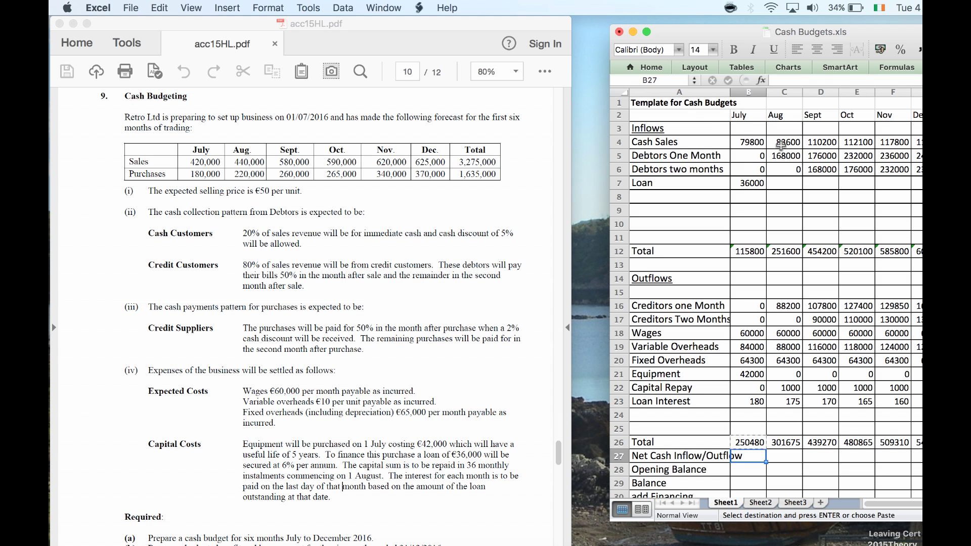
{"action": "key", "text": "Left"}
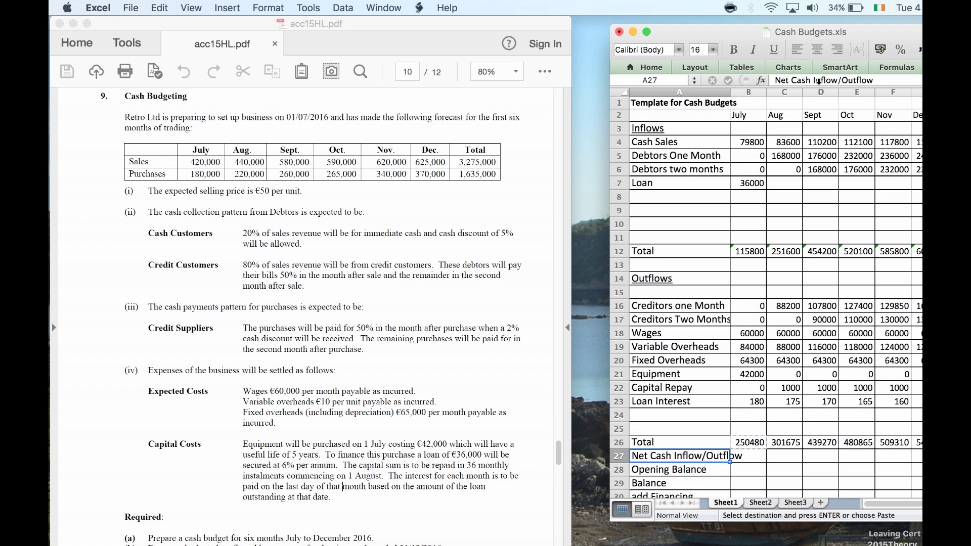
{"action": "left_click", "coordinate": [871, 78]}
{"action": "key", "text": "BackSpace"}
{"action": "key", "text": "BackSpace"}
{"action": "key", "text": "BackSpace"}
{"action": "key", "text": "BackSpace"}
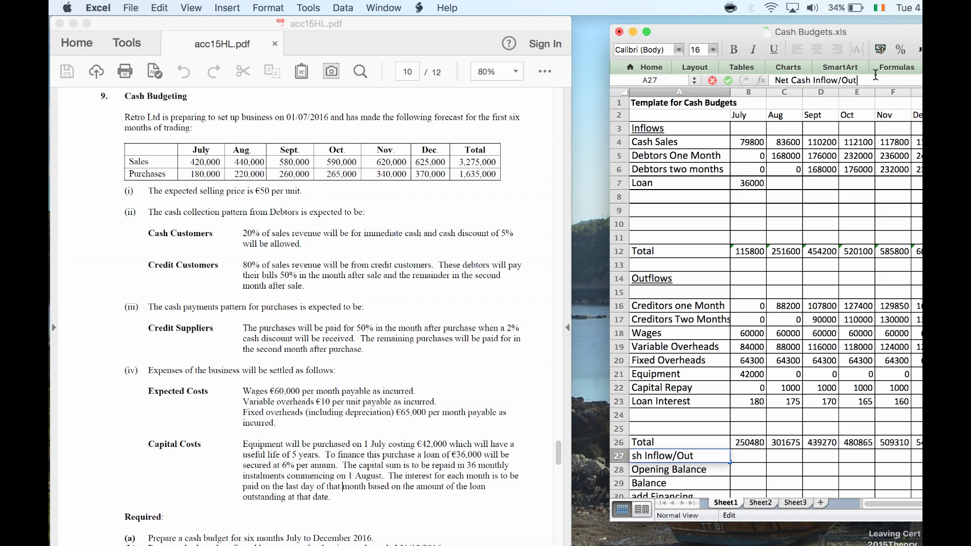
{"action": "key", "text": "Return"}
{"action": "key", "text": "Up"}
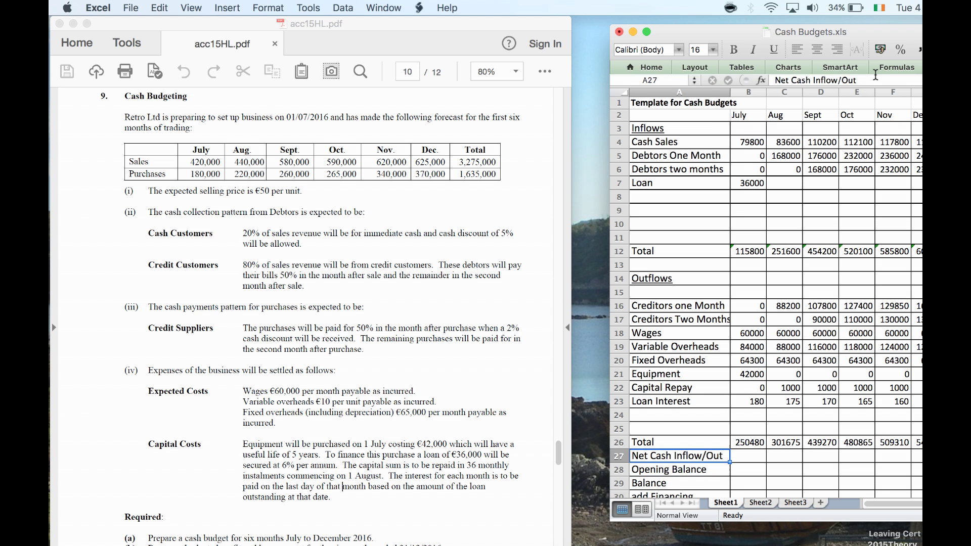
Calculate July's net cash flow in B27 as =B12-B26, total inflows less total outflows.
{"action": "key", "text": "Right"}
{"action": "type", "text": "="}
{"action": "key", "text": "Up"}
{"action": "key", "text": "Up"}
{"action": "key", "text": "Up"}
{"action": "key", "text": "Up"}
{"action": "key", "text": "Up"}
{"action": "key", "text": "Up"}
{"action": "key", "text": "Up"}
{"action": "key", "text": "Up"}
{"action": "key", "text": "Up"}
{"action": "key", "text": "Up"}
{"action": "key", "text": "Up"}
{"action": "key", "text": "Up"}
{"action": "key", "text": "Up"}
{"action": "key", "text": "Up"}
{"action": "key", "text": "Up"}
{"action": "type", "text": "-"}
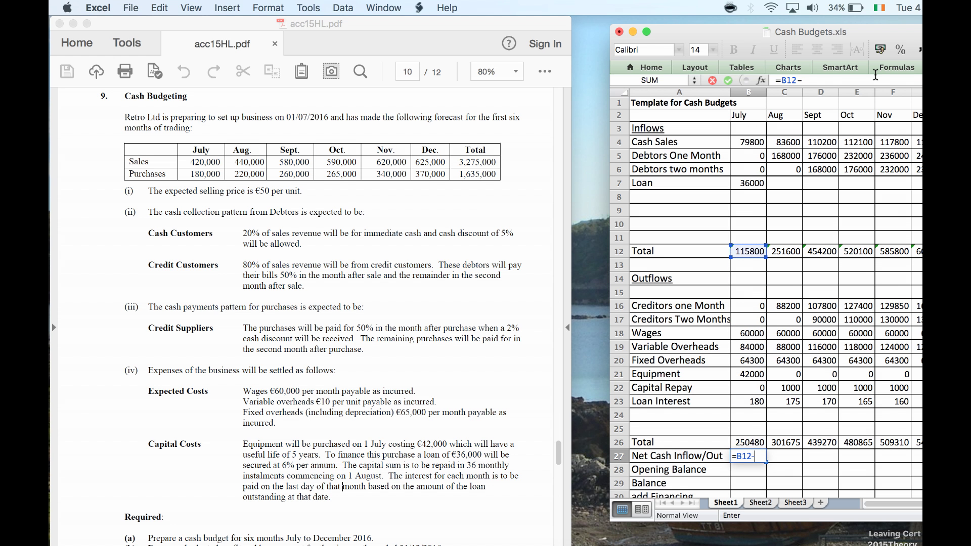
{"action": "key", "text": "Up"}
{"action": "key", "text": "Return"}
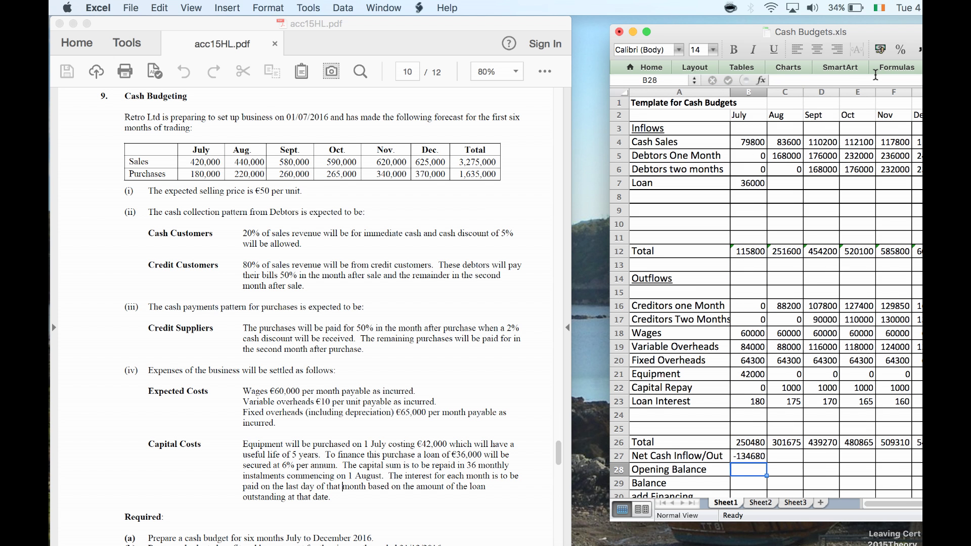
Copy July's net cash flow formula from B27 across row 27 for August to December.
{"action": "key", "text": "Up"}
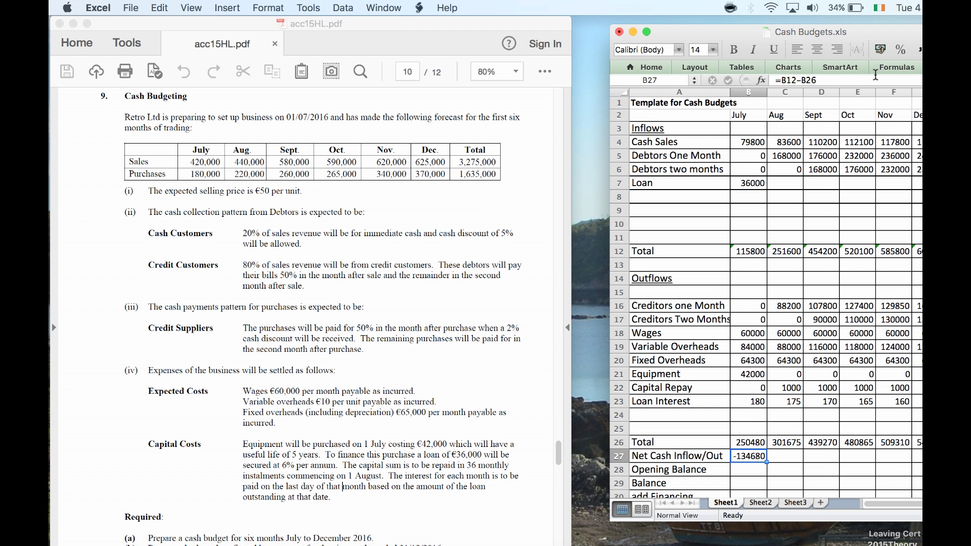
{"action": "right_click", "coordinate": [743, 457]}
{"action": "left_click", "coordinate": [749, 299]}
{"action": "left_click", "coordinate": [781, 457]}
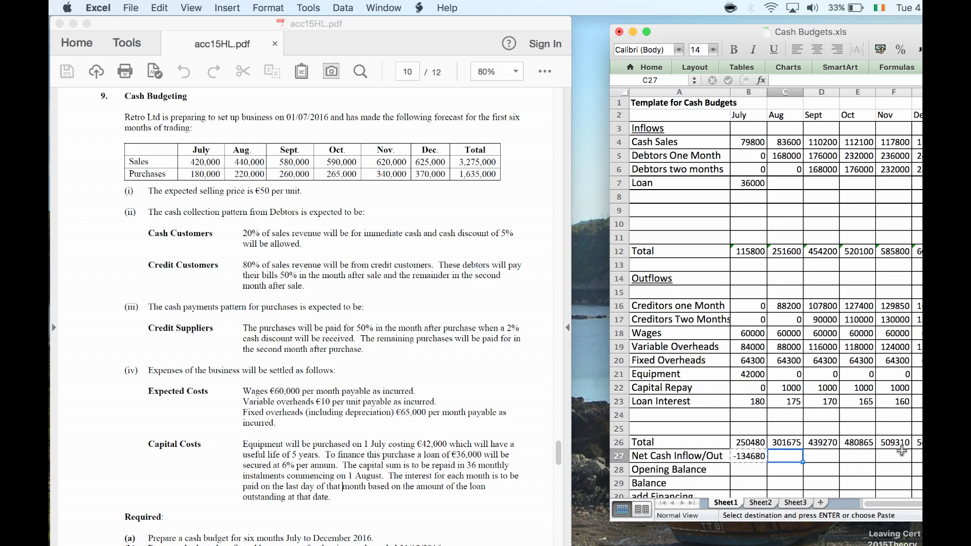
{"action": "right_click", "coordinate": [798, 457]}
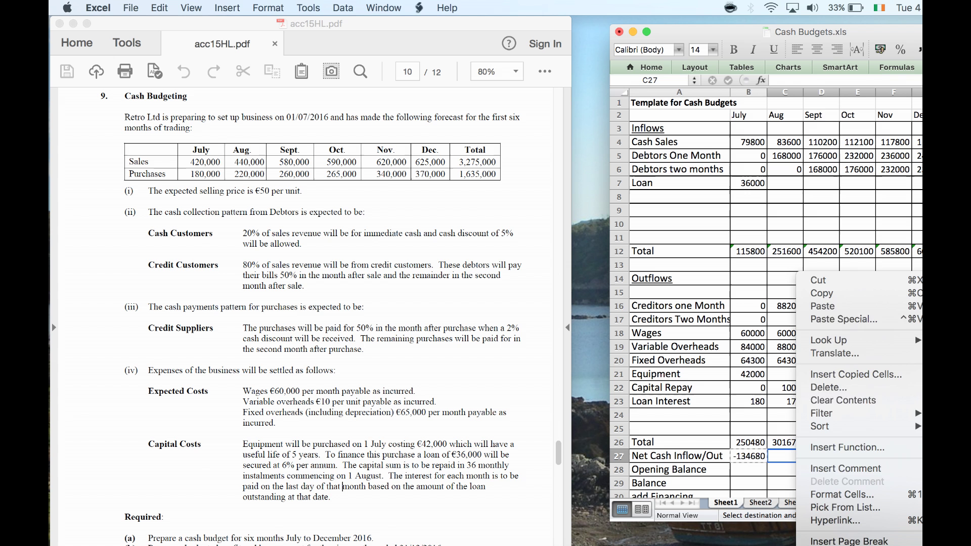
{"action": "left_click", "coordinate": [836, 306]}
{"action": "key", "text": "Down"}
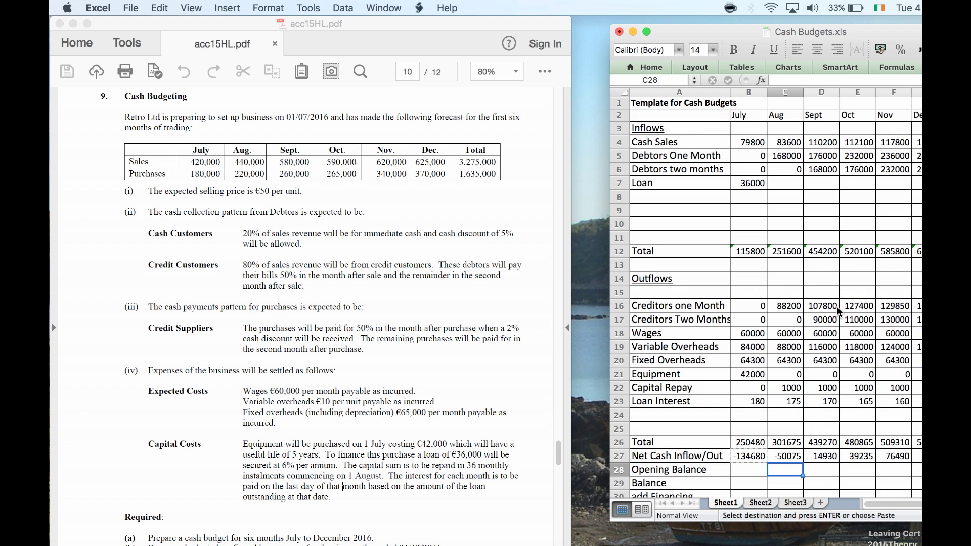
Set July's opening balance in B28 to 0.
{"action": "left_click", "coordinate": [739, 465]}
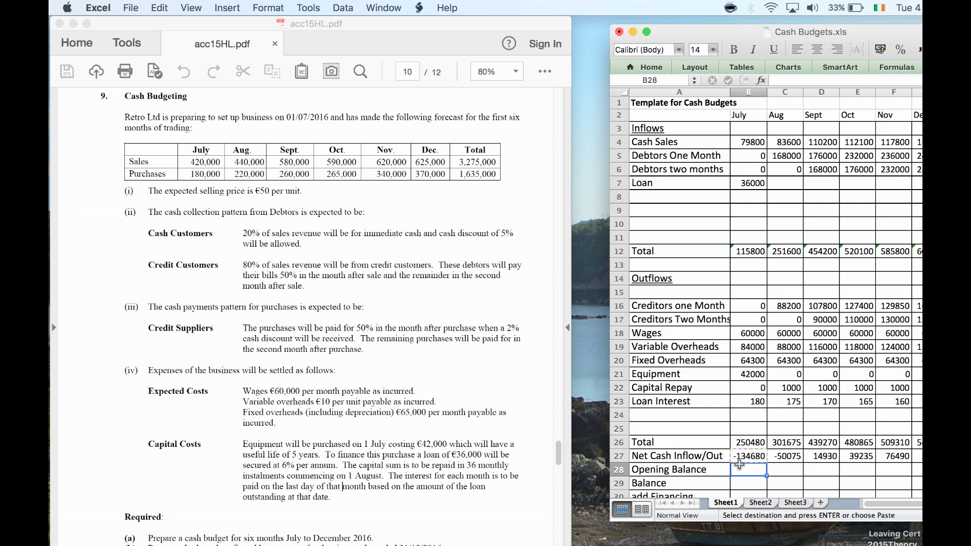
{"action": "type", "text": "0"}
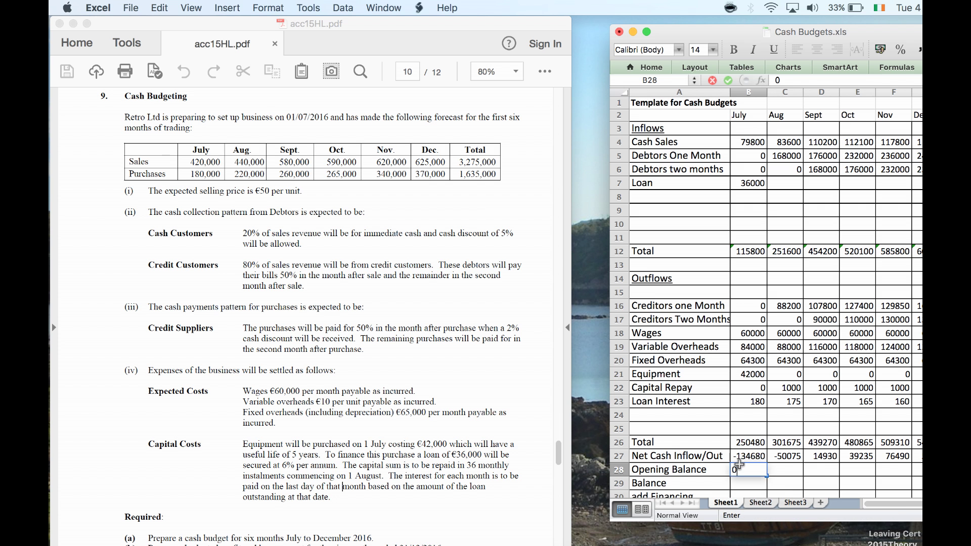
{"action": "key", "text": "Return"}
Calculate July's balance in B29 as =B27+B28, net cash flow plus opening balance.
{"action": "type", "text": "="}
{"action": "key", "text": "Up"}
{"action": "key", "text": "Up"}
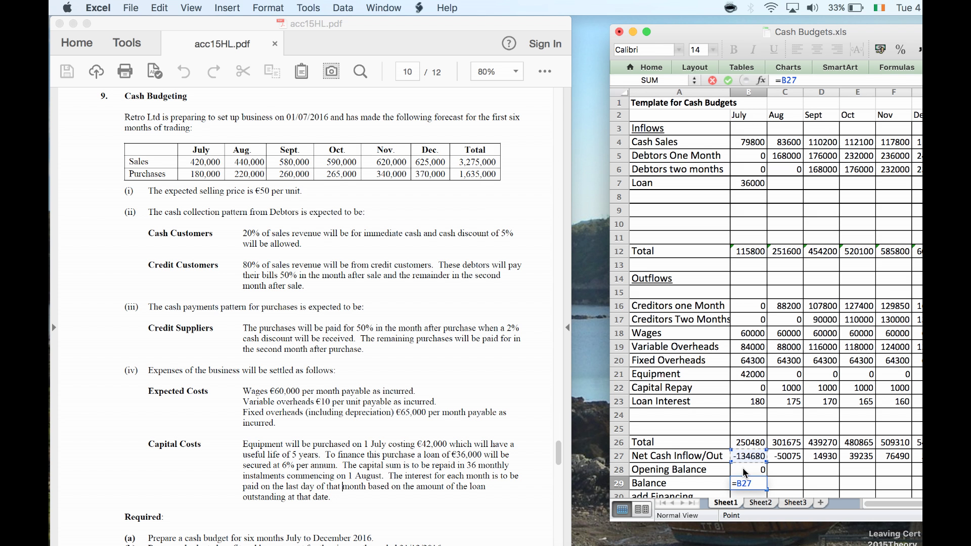
{"action": "type", "text": "+"}
{"action": "left_click", "coordinate": [740, 464]}
{"action": "key", "text": "Return"}
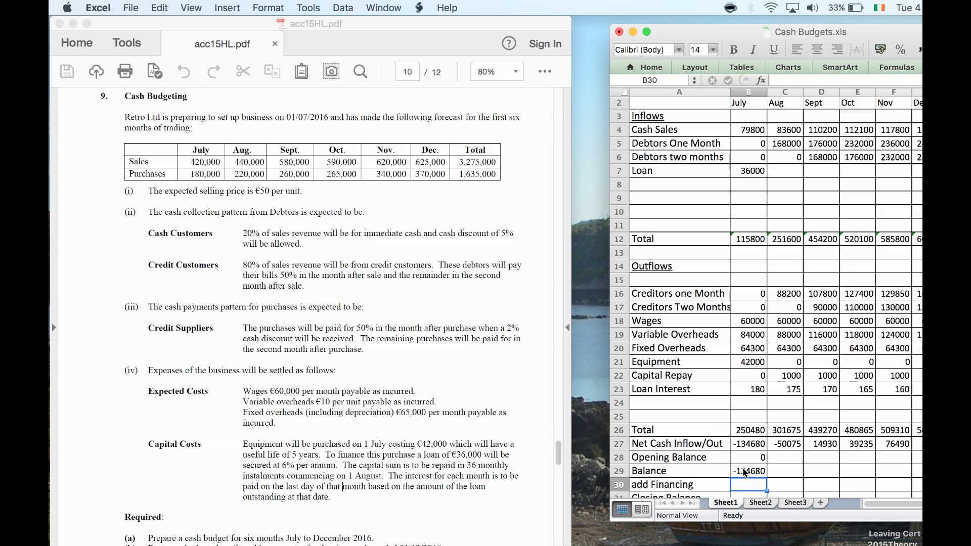
{"action": "key", "text": "Return"}
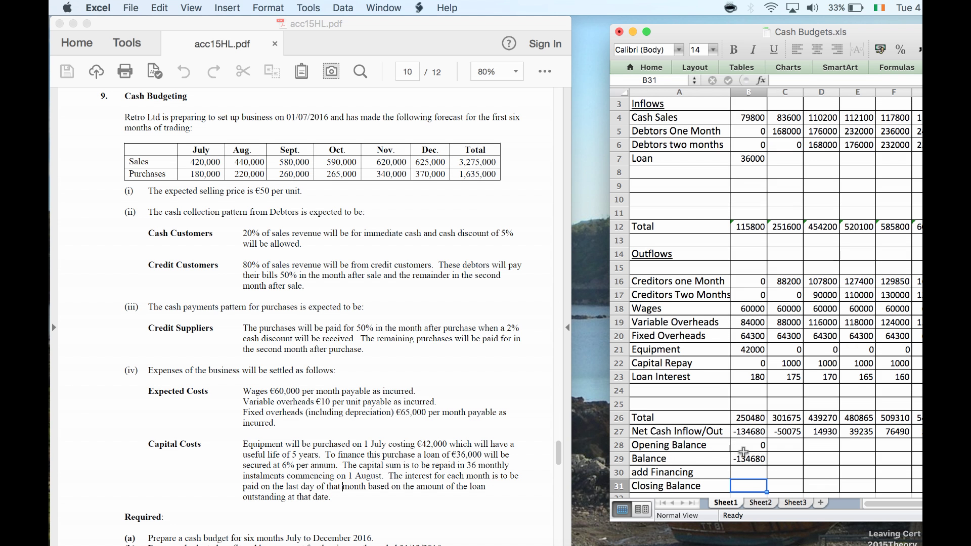
Link August's opening balance in C28 to July's balance with =B29.
{"action": "left_click", "coordinate": [789, 445]}
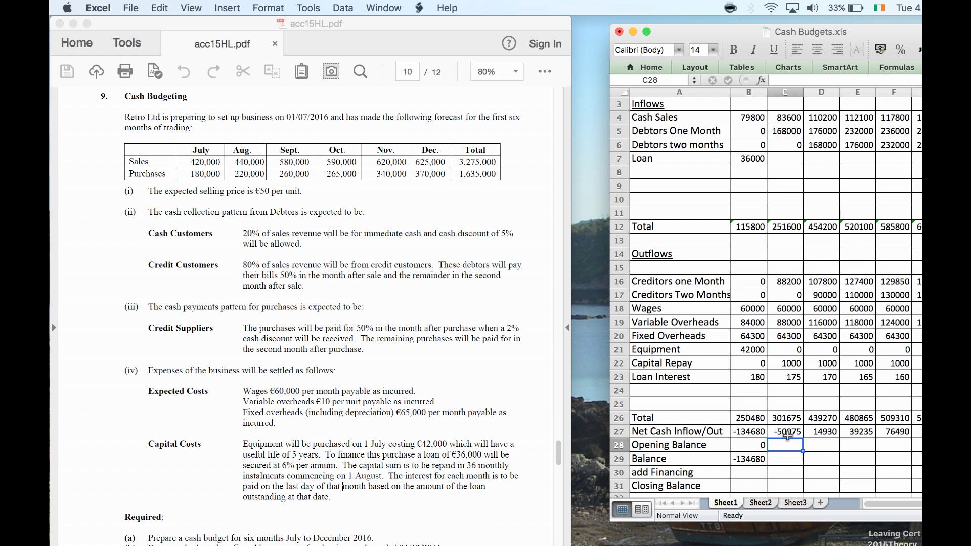
{"action": "type", "text": "="}
{"action": "key", "text": "Down"}
{"action": "key", "text": "Left"}
{"action": "key", "text": "Return"}
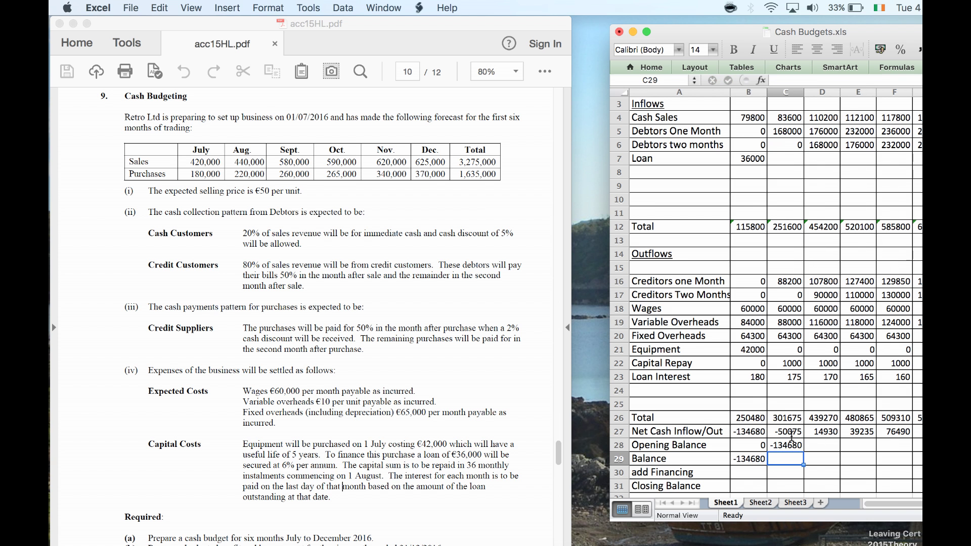
Copy July's balance formula from B29 across row 29 for August to December.
{"action": "right_click", "coordinate": [781, 460]}
{"action": "left_click", "coordinate": [748, 458]}
{"action": "type", "text": "="}
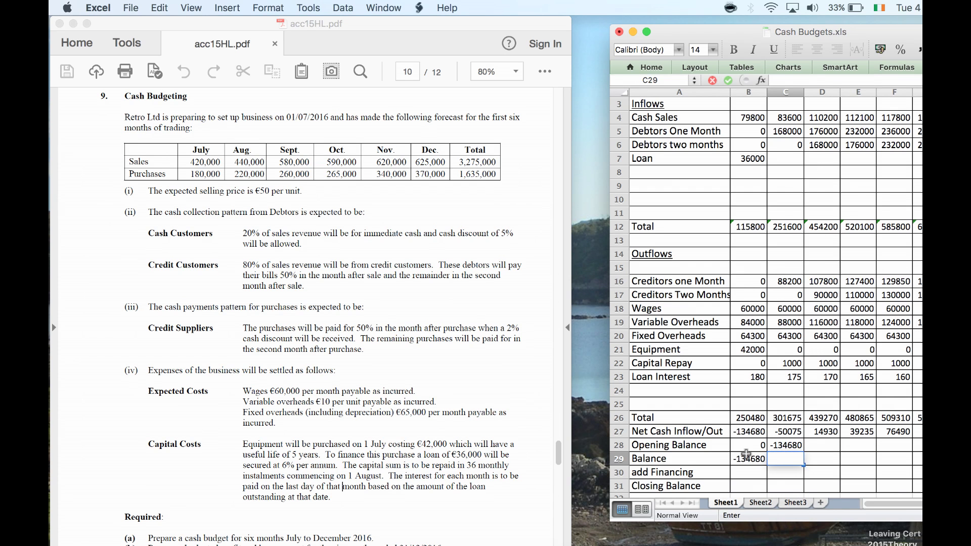
{"action": "left_click", "coordinate": [749, 459]}
{"action": "right_click", "coordinate": [752, 462]}
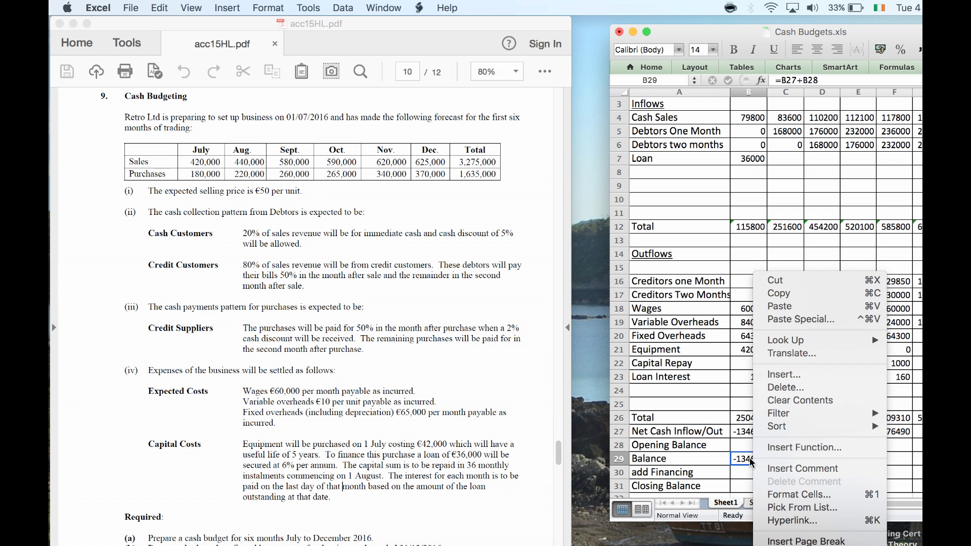
{"action": "left_click", "coordinate": [779, 294]}
{"action": "left_click_drag", "start_coordinate": [779, 456], "coordinate": [918, 459]}
{"action": "right_click", "coordinate": [918, 459]}
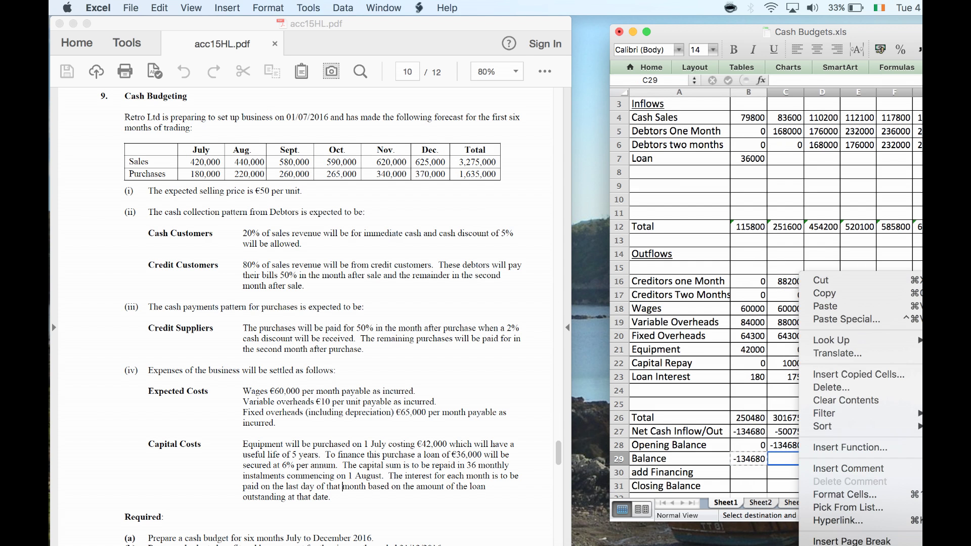
{"action": "left_click", "coordinate": [821, 306]}
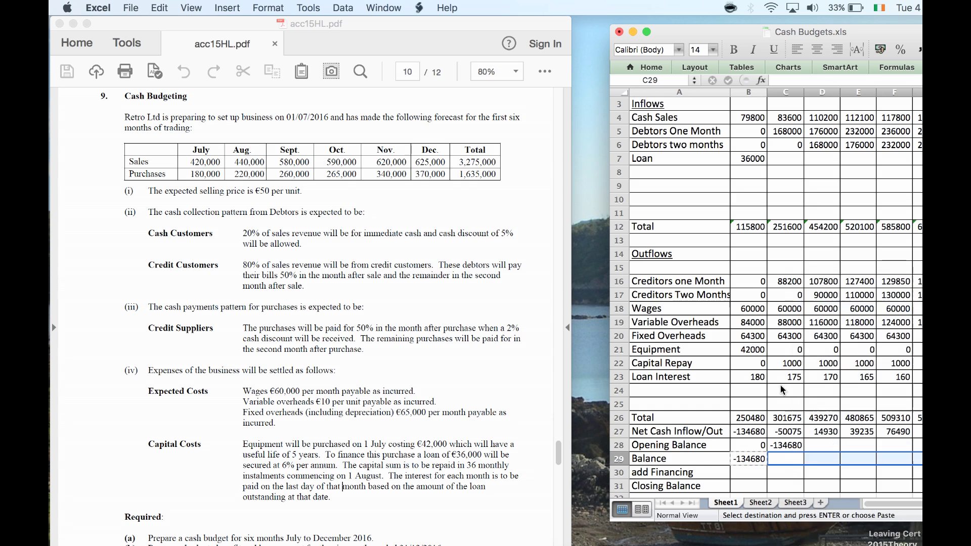
Try to copy August's opening balance formula from C28 across row 28 for September to December.
{"action": "right_click", "coordinate": [786, 445]}
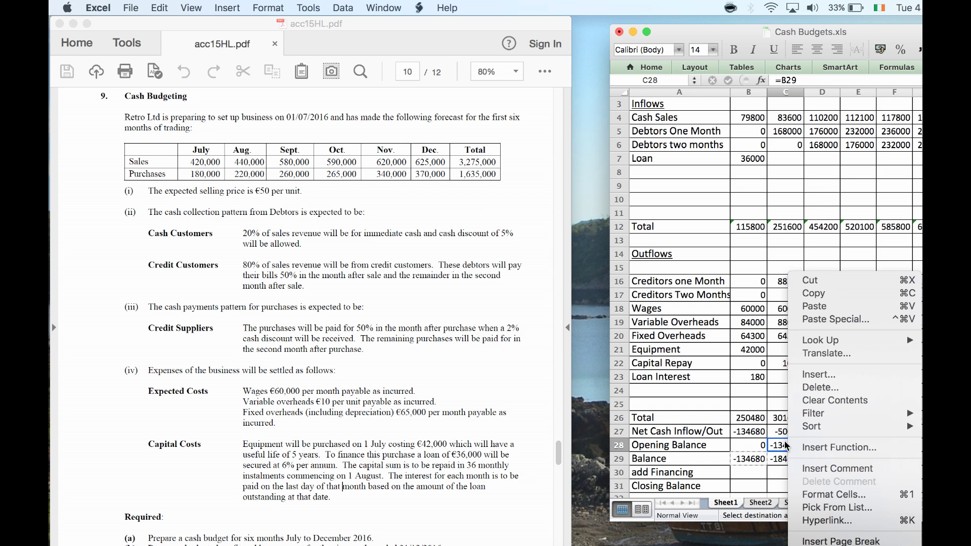
{"action": "left_click", "coordinate": [795, 305]}
{"action": "left_click_drag", "start_coordinate": [818, 444], "coordinate": [920, 438]}
{"action": "right_click", "coordinate": [919, 443]}
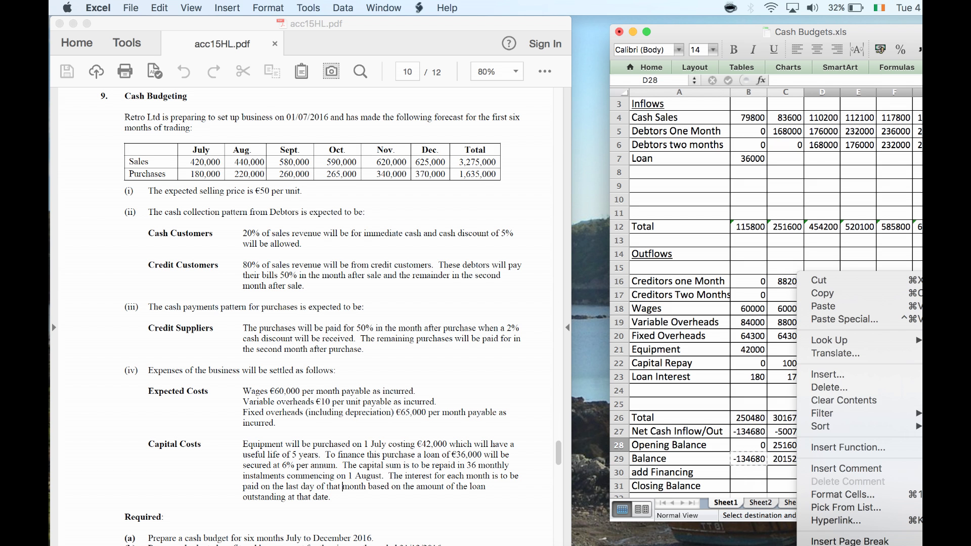
{"action": "left_click", "coordinate": [824, 307]}
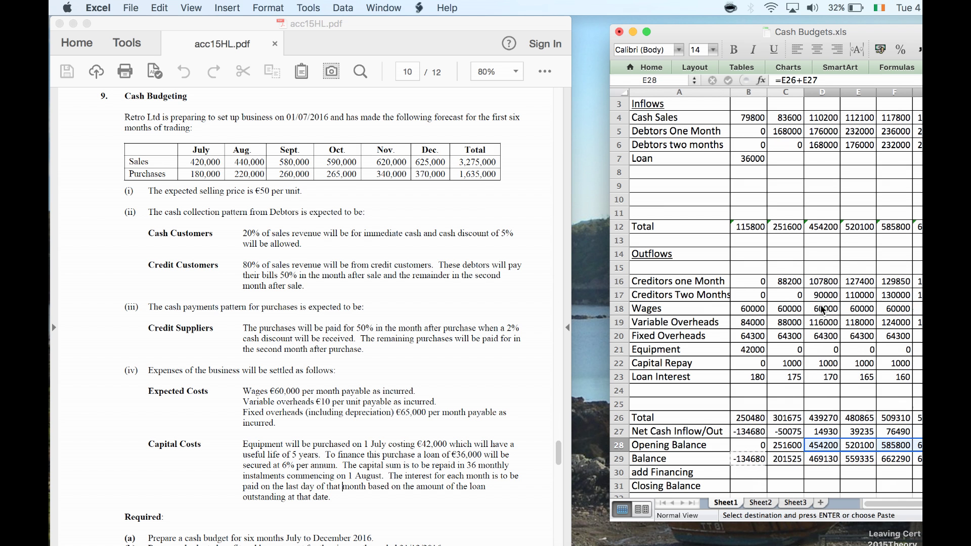